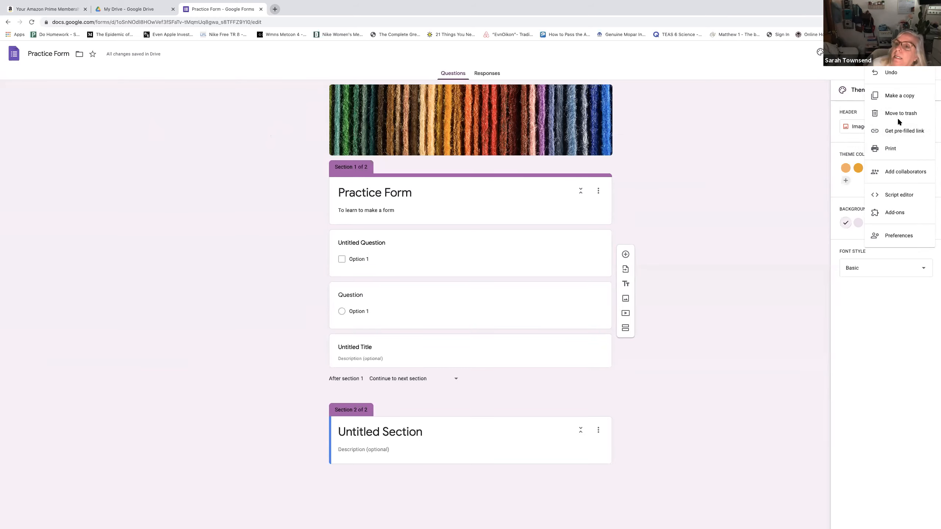
- Open the Practice Form's pre-filled response page and try to get its link without filling in any answers
click(900, 130)
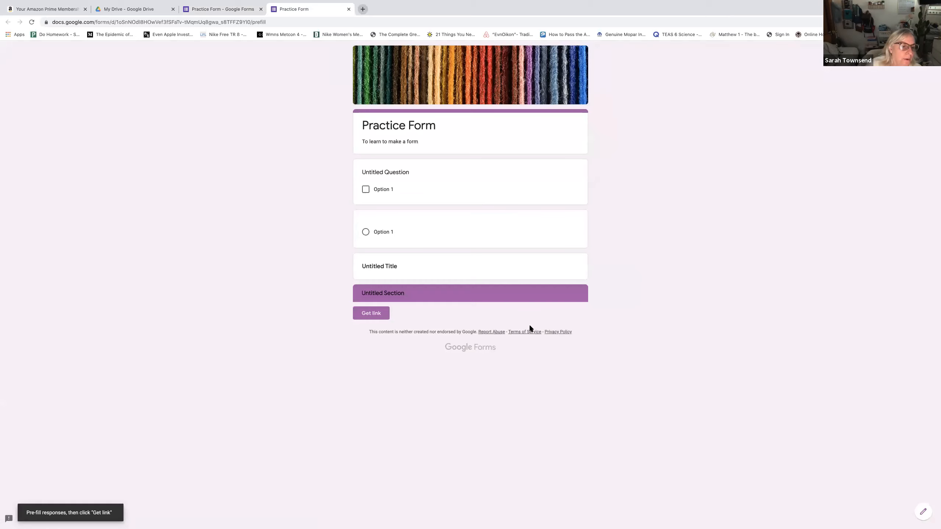
click(361, 314)
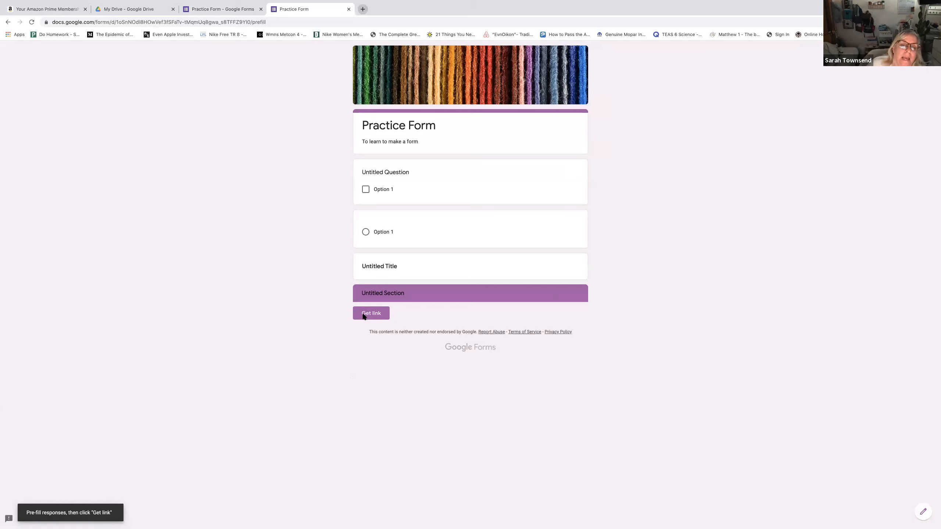
mouse_move(187, 524)
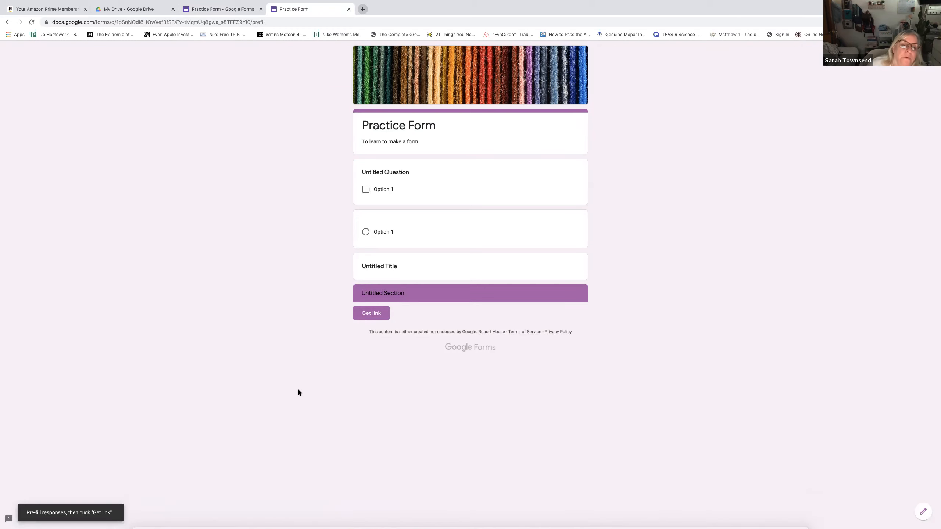
click(371, 316)
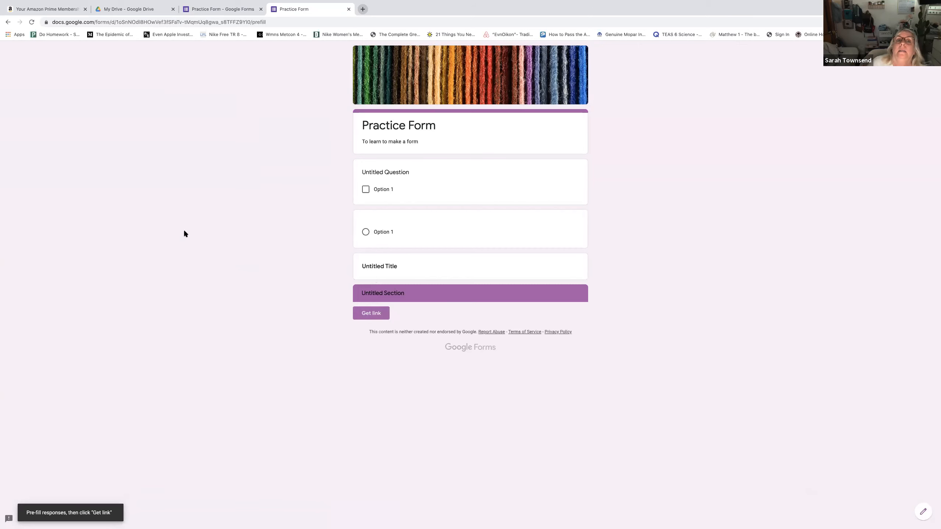
- Return to the Practice Form editor and view its collaborator settings and the add-ons available for it
click(247, 11)
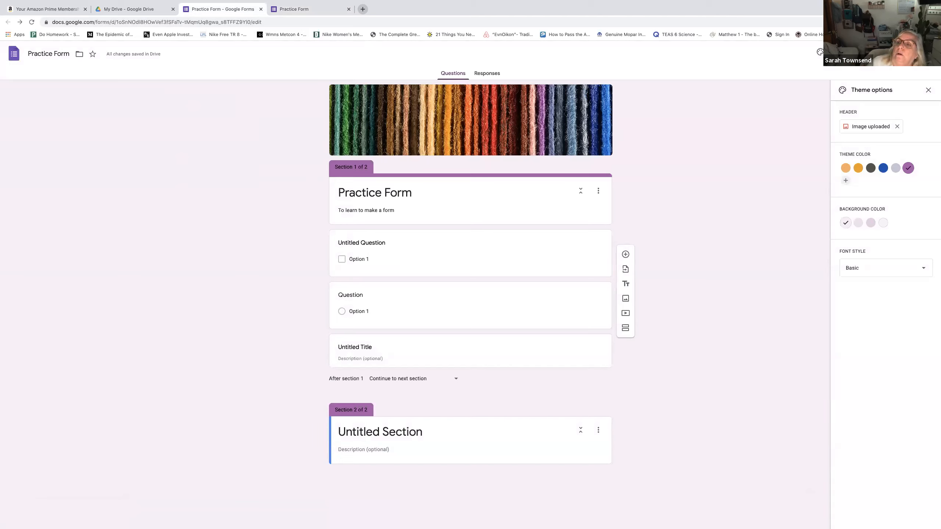
click(929, 53)
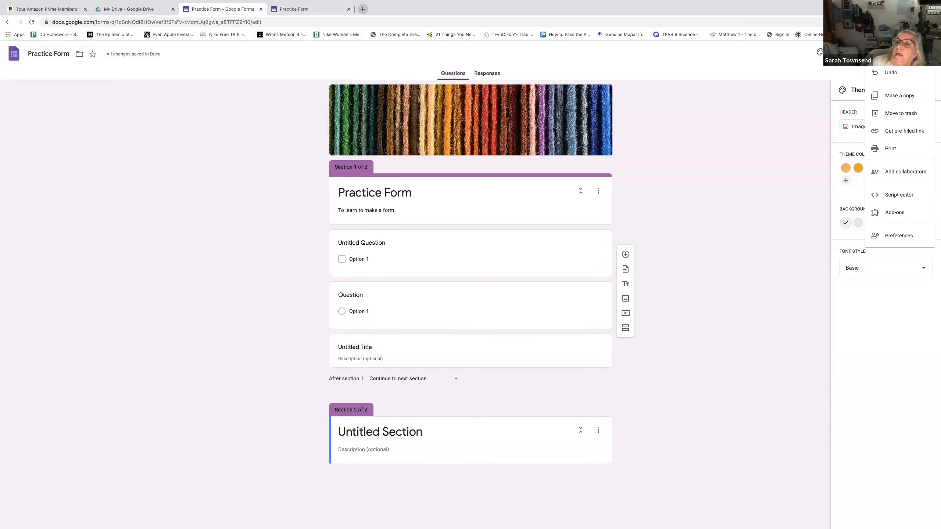
click(884, 172)
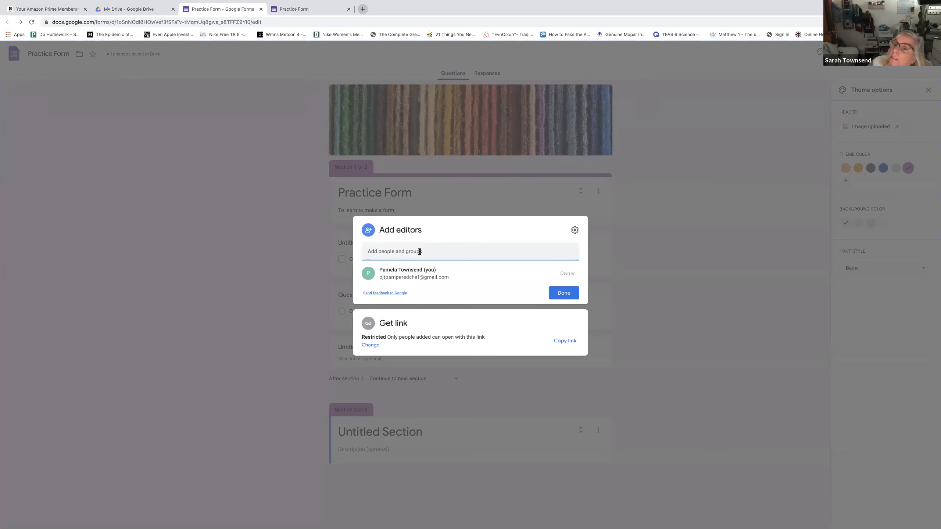
click(650, 253)
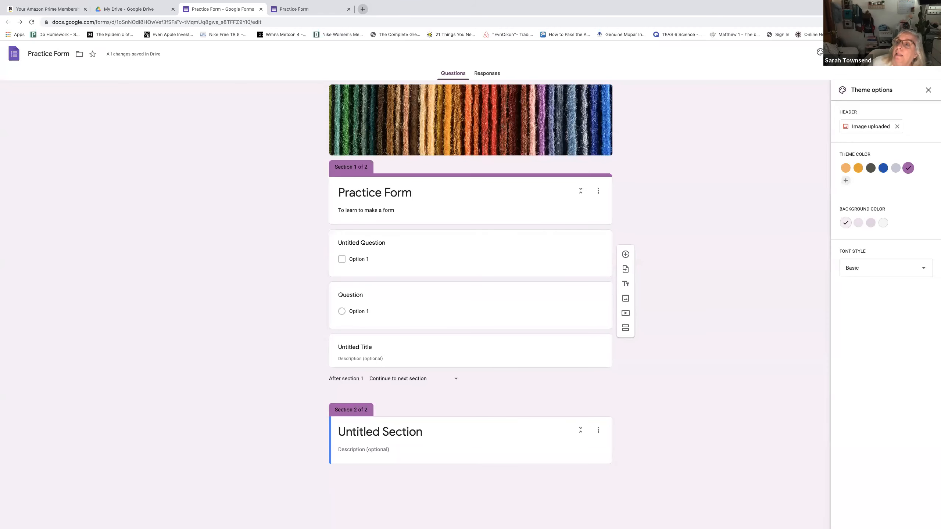
click(930, 53)
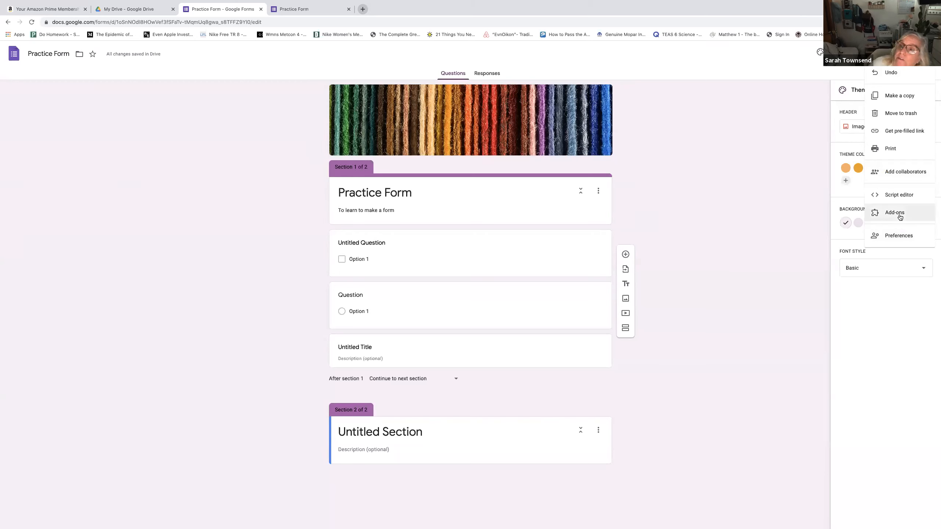
click(880, 214)
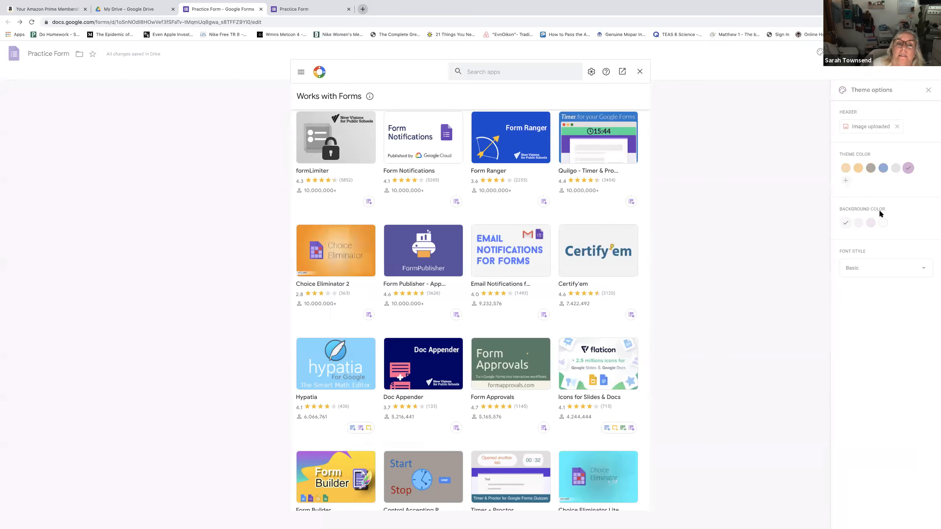
- Close the pre-filled form page and open the Training Sweatshirt form from Google Drive in a new tab
click(305, 10)
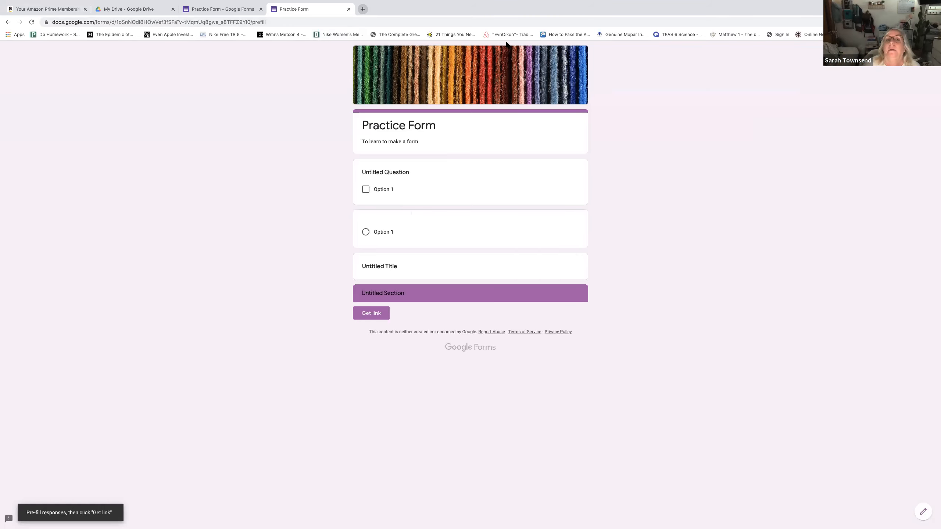
click(348, 9)
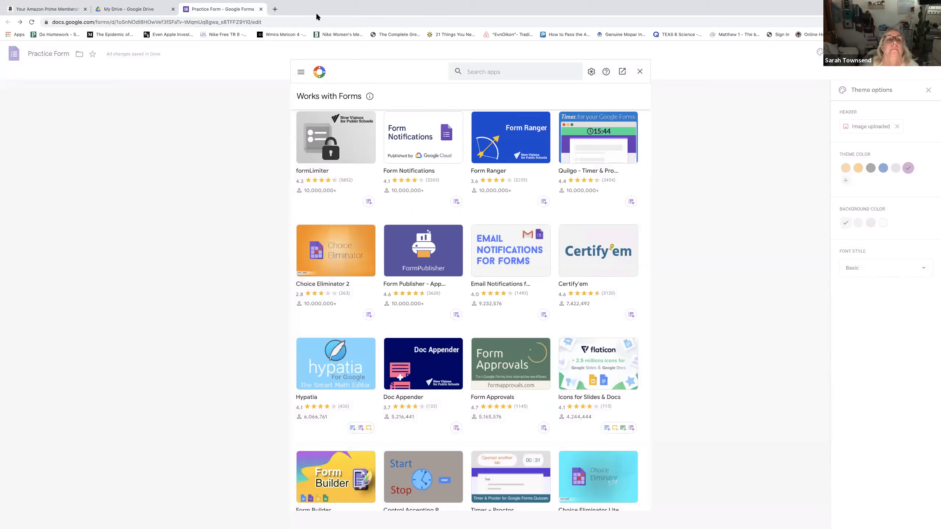
click(275, 10)
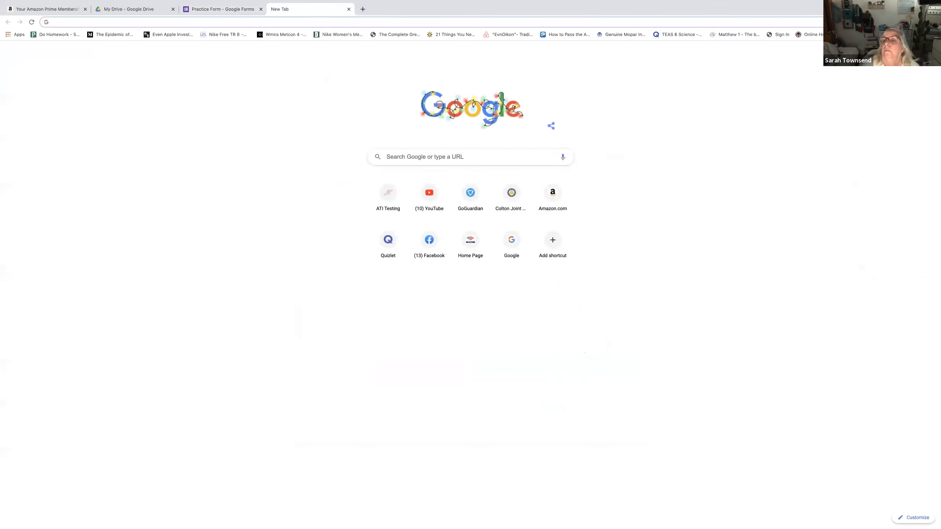
click(909, 52)
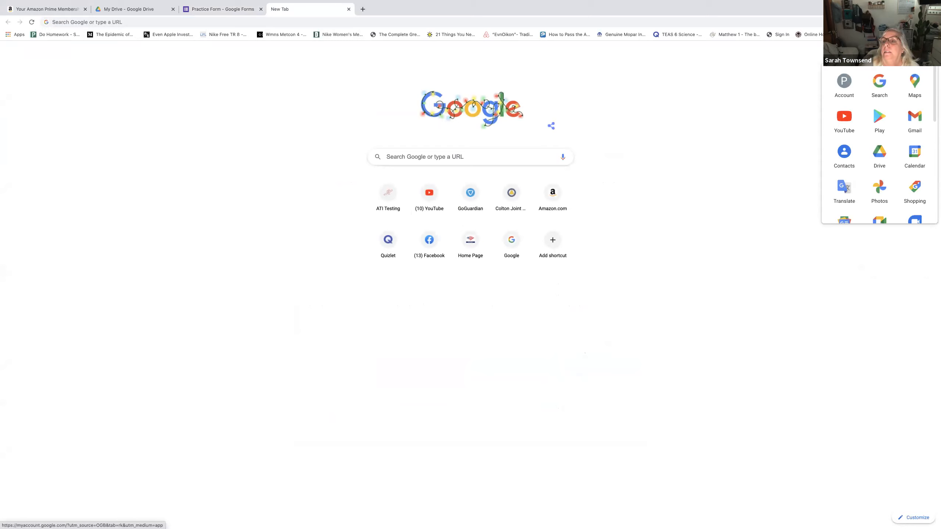
click(879, 152)
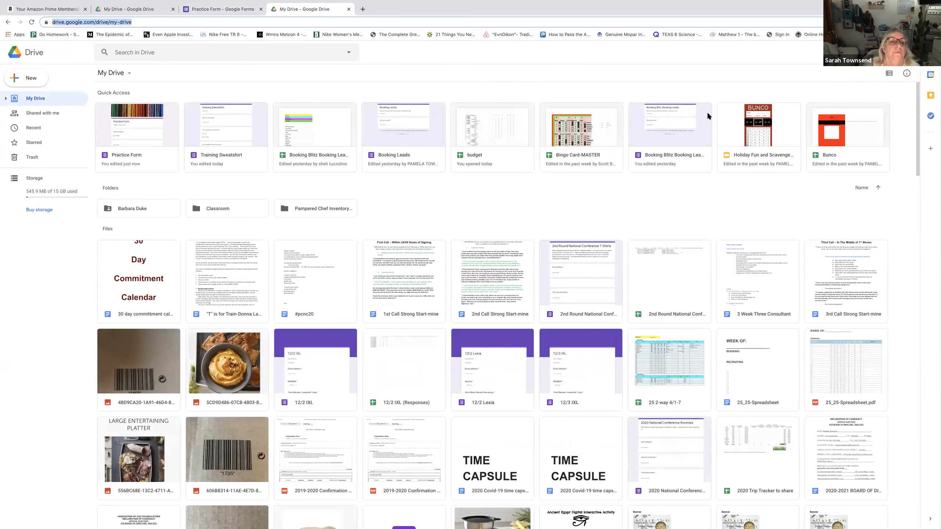
click(236, 124)
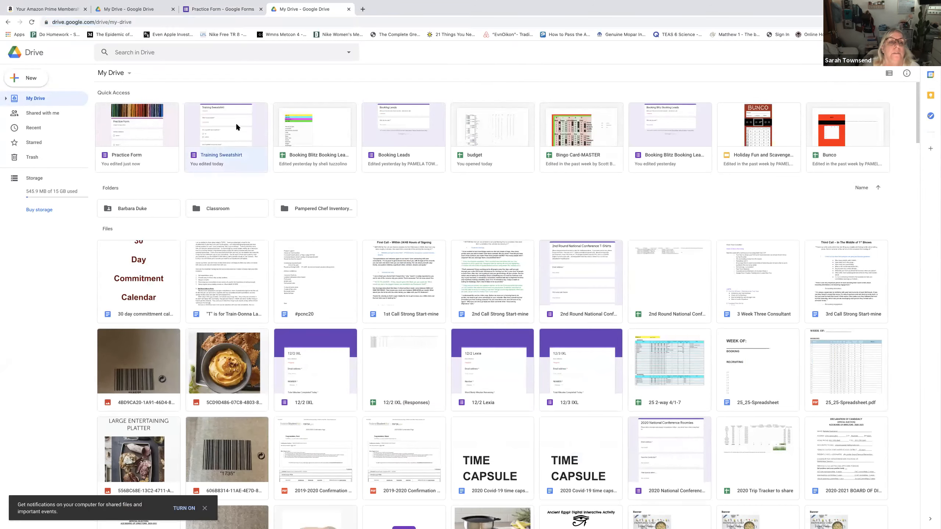
double_click(236, 125)
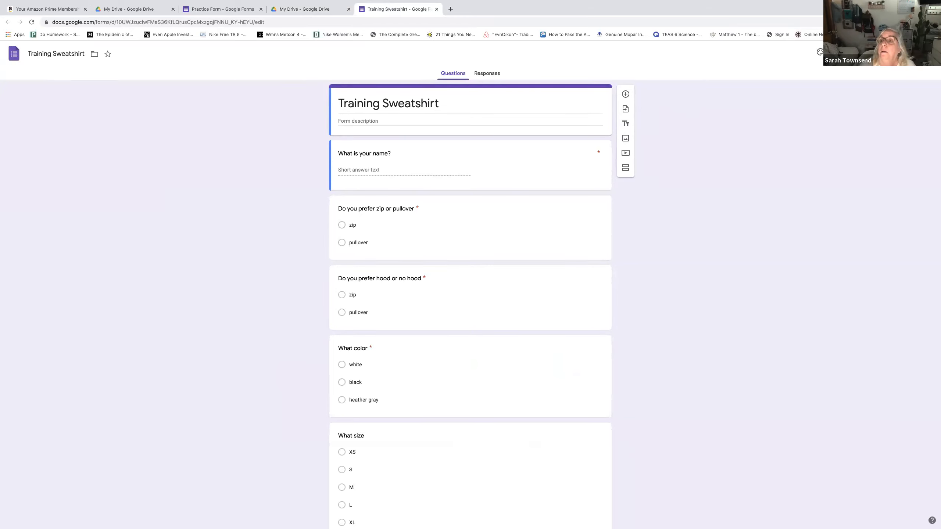
- Start sending the Training Sweatshirt form by email and add the first four recipients' suggested e-mail addresses
click(885, 53)
scroll(509, 114, down, 1)
click(380, 150)
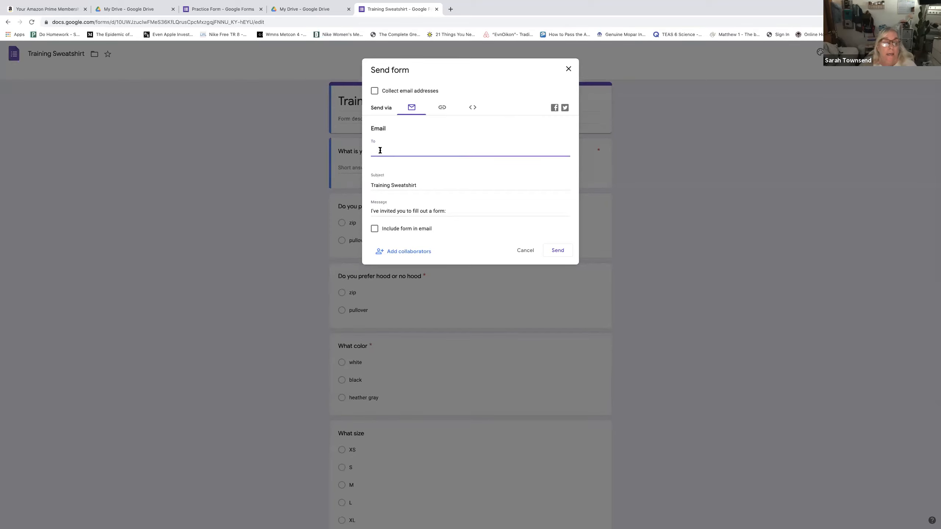
text(shel)
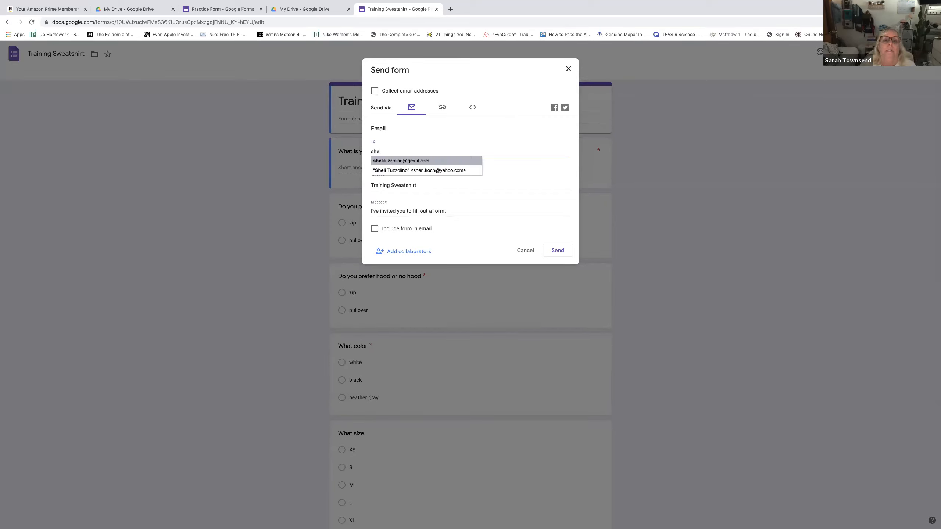
click(395, 161)
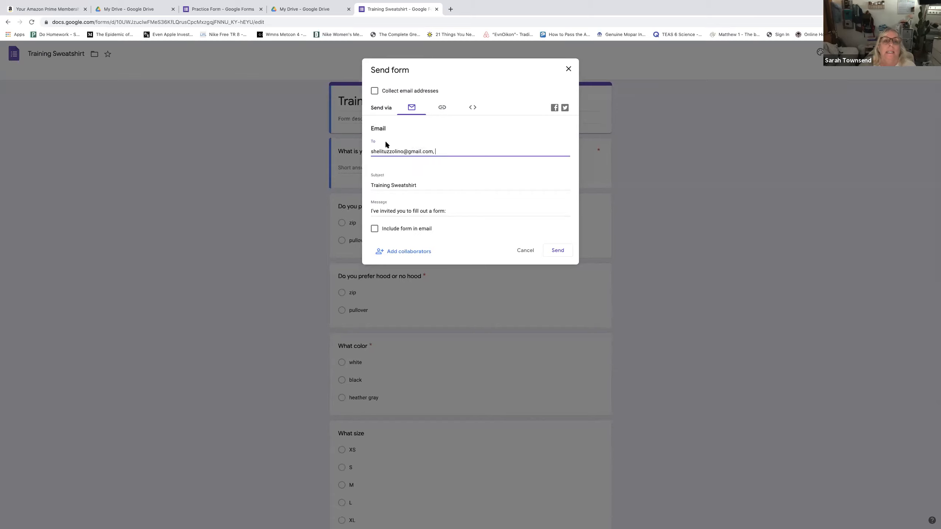
text(pamp)
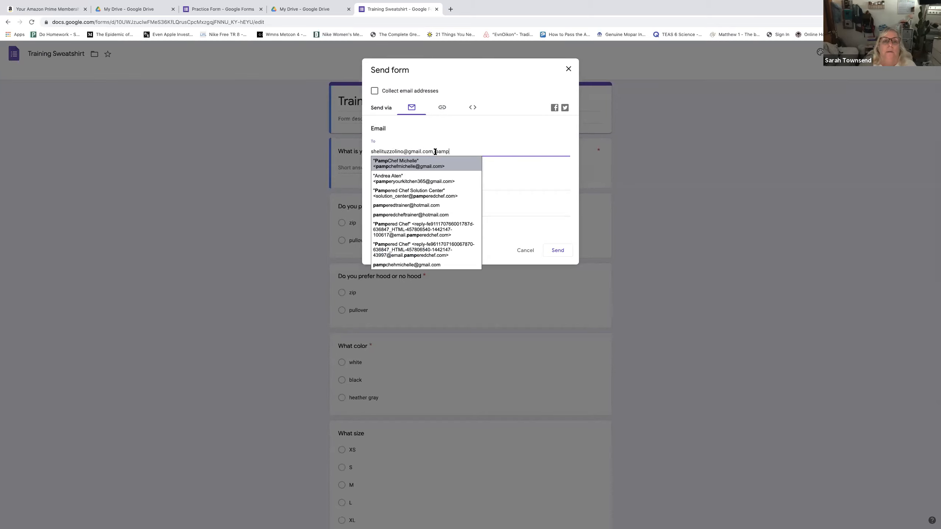
click(385, 159)
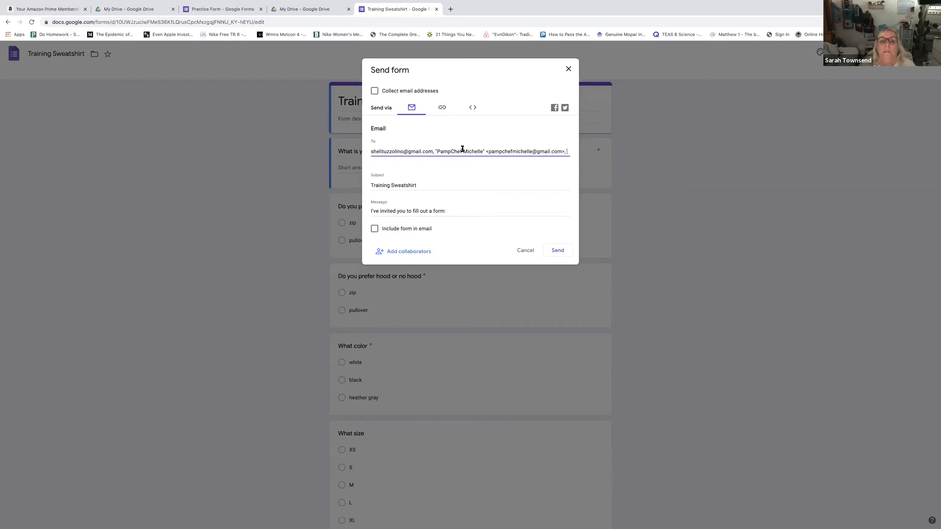
text(sue)
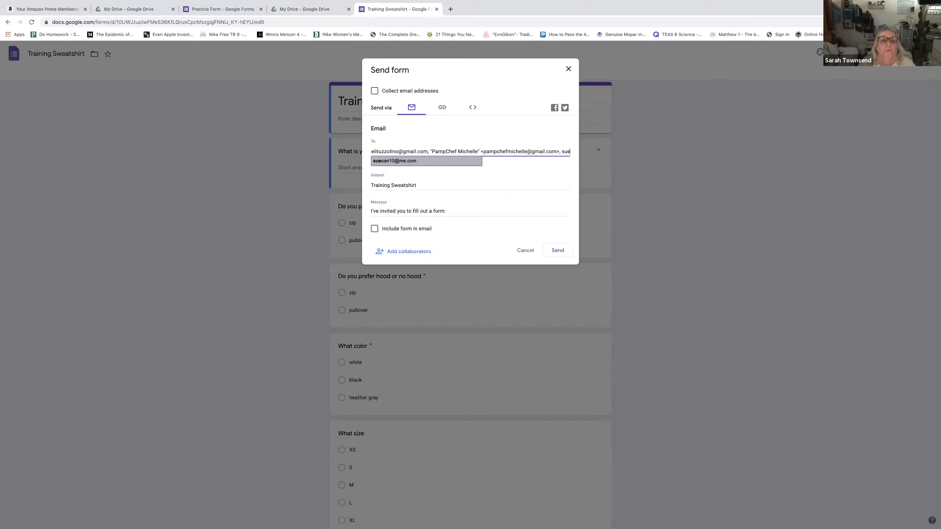
click(431, 159)
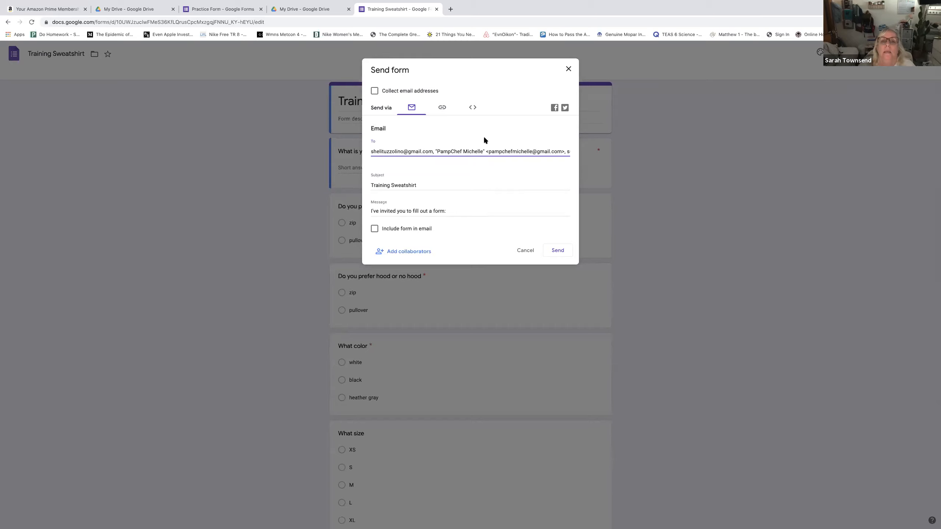
scroll(471, 138, down, 1)
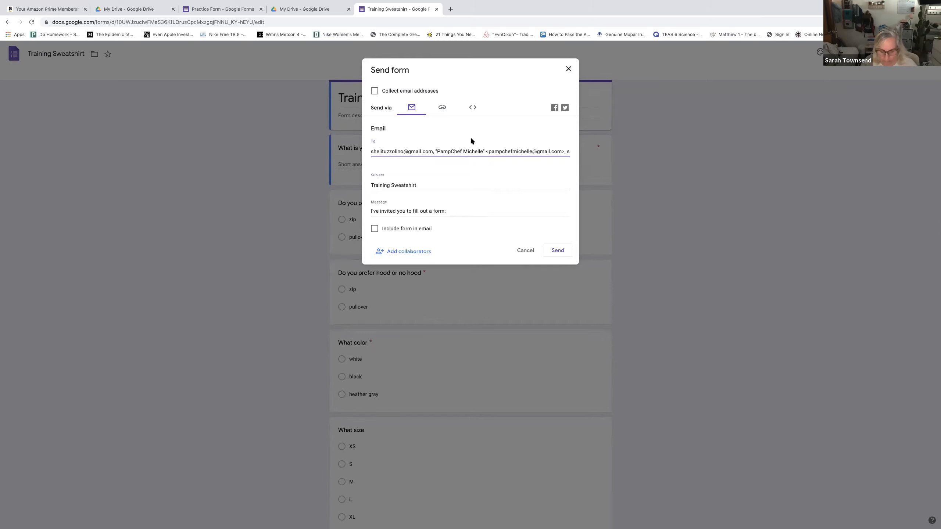
text(g)
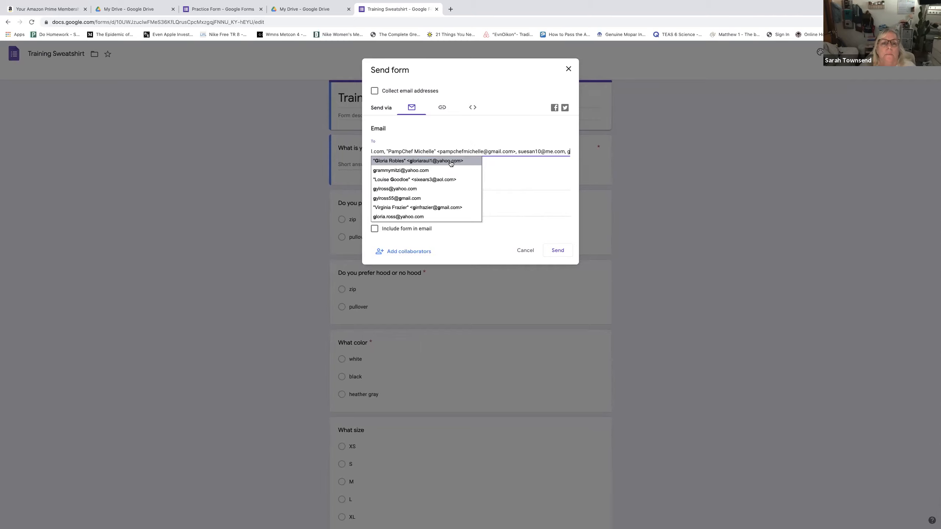
click(413, 217)
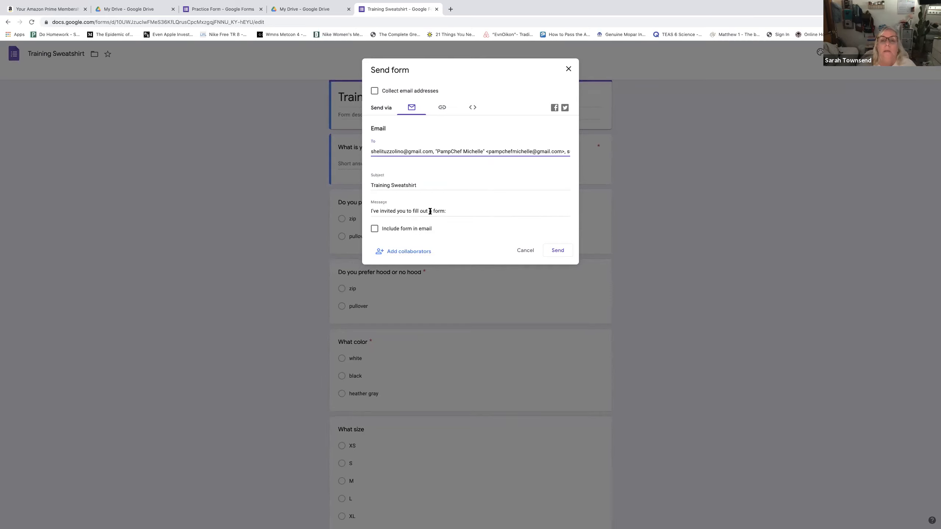
text(ma)
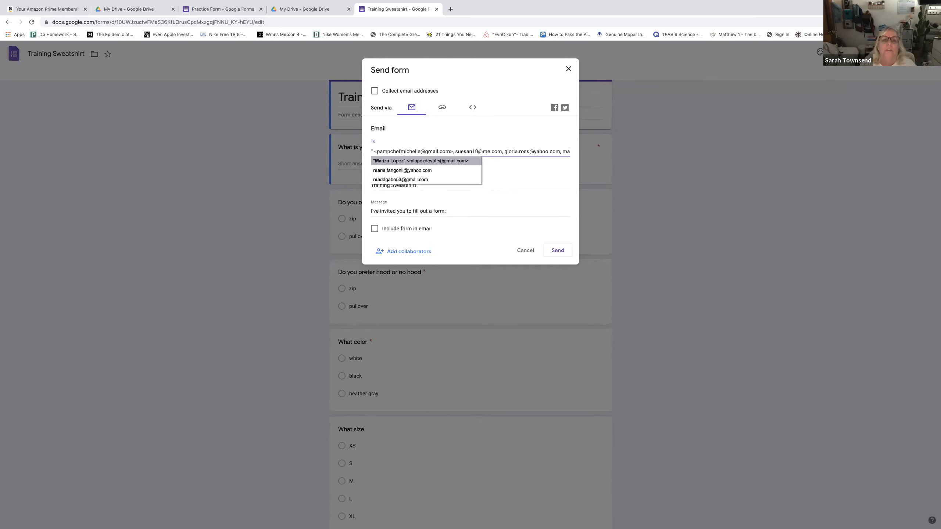
text(r)
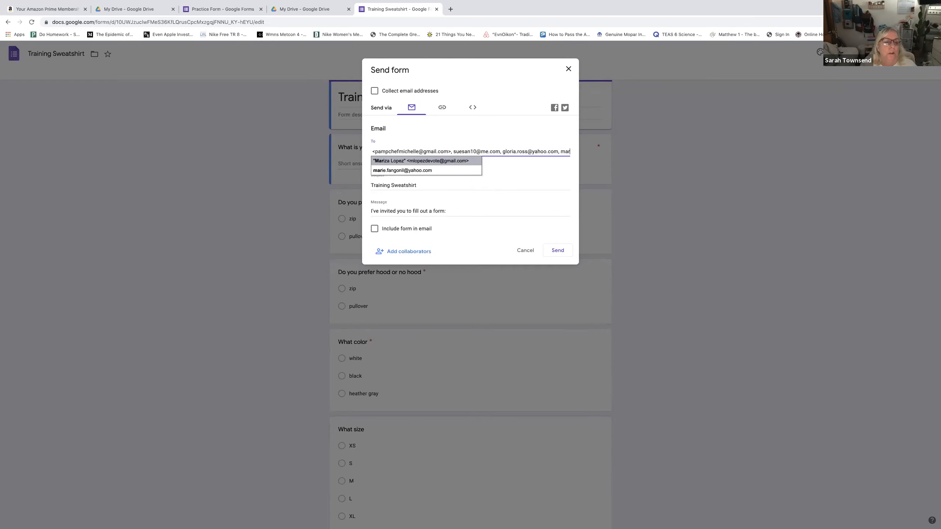
key(BackSpace)
key(BackSpace)
key(BackSpace)
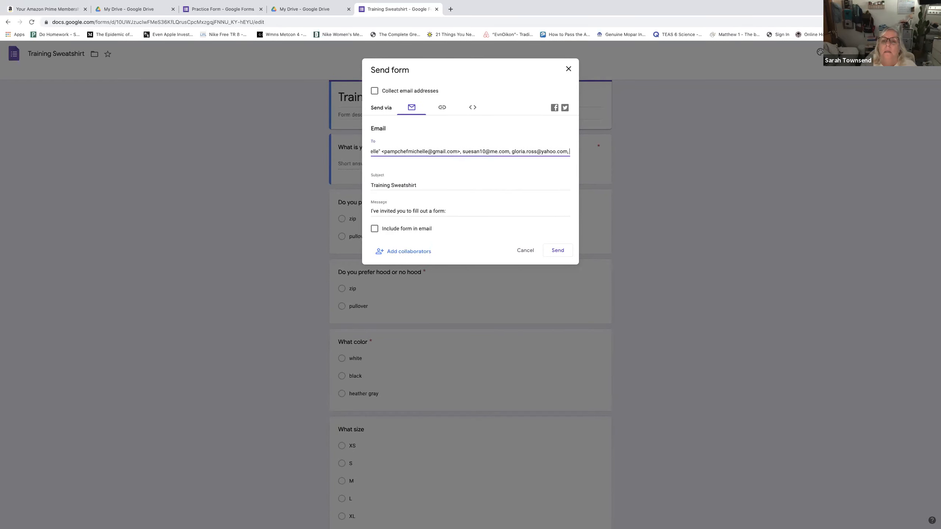
- Add the fifth recipient's suggested e-mail address and send the Training Sweatshirt form
text(md)
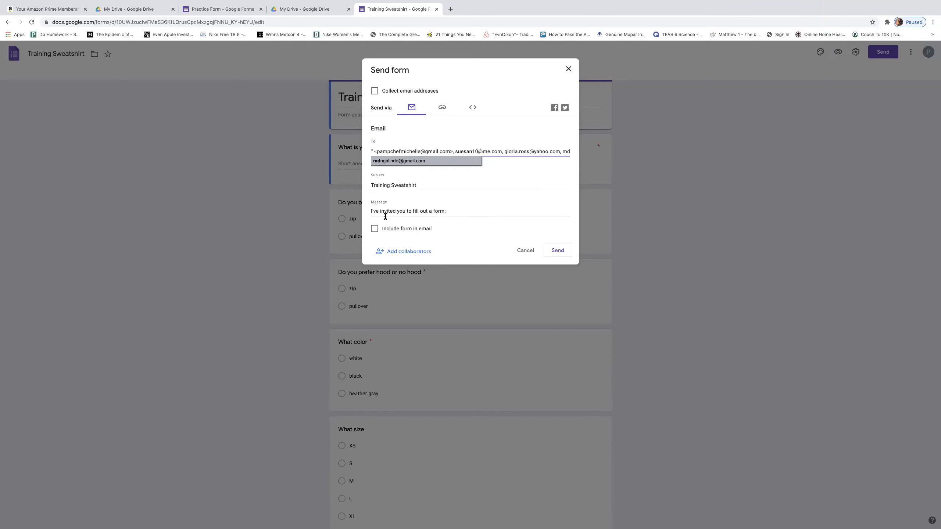
click(411, 162)
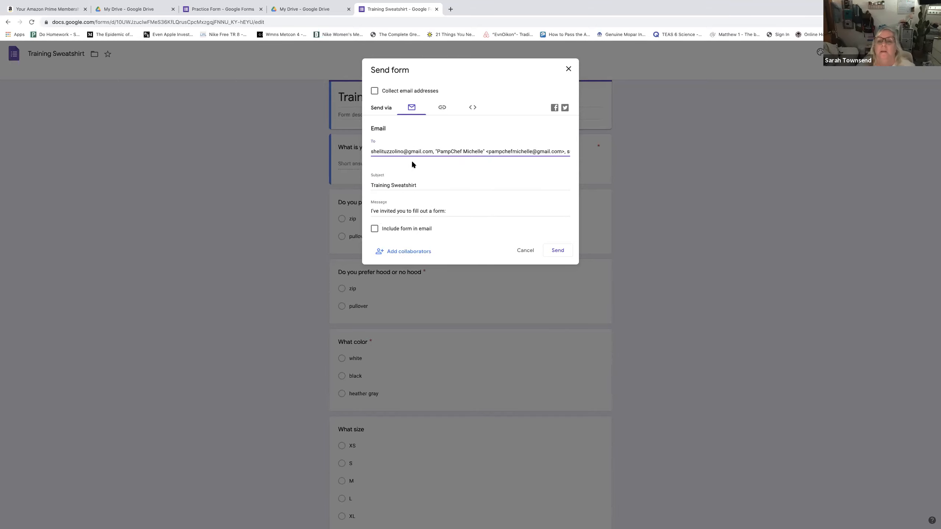
click(558, 250)
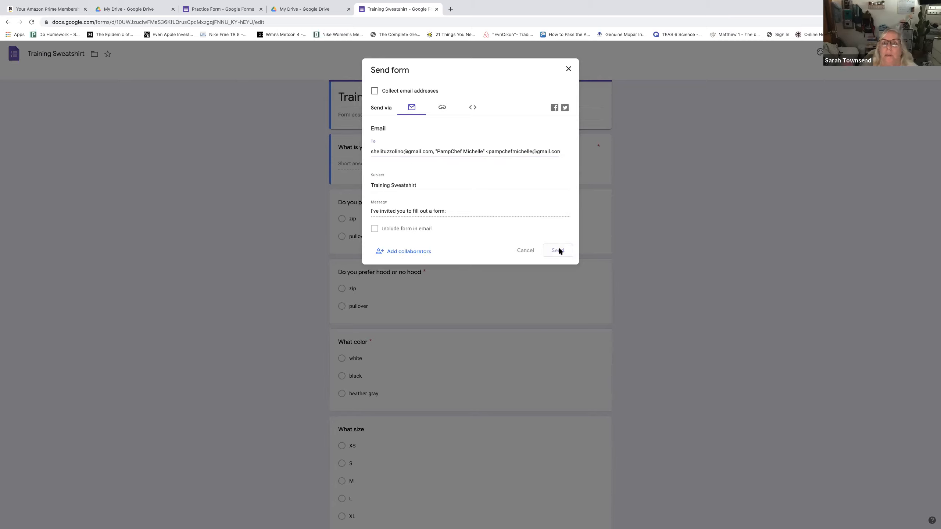
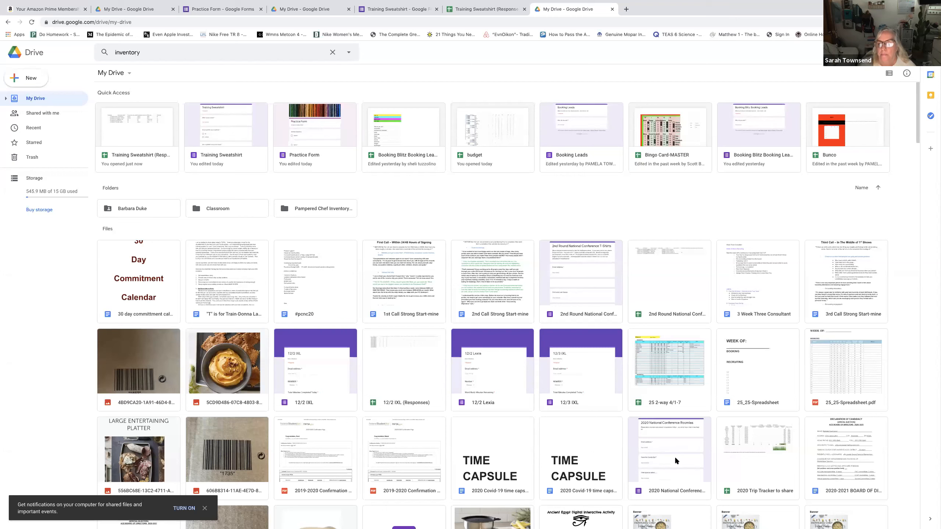
click(675, 455)
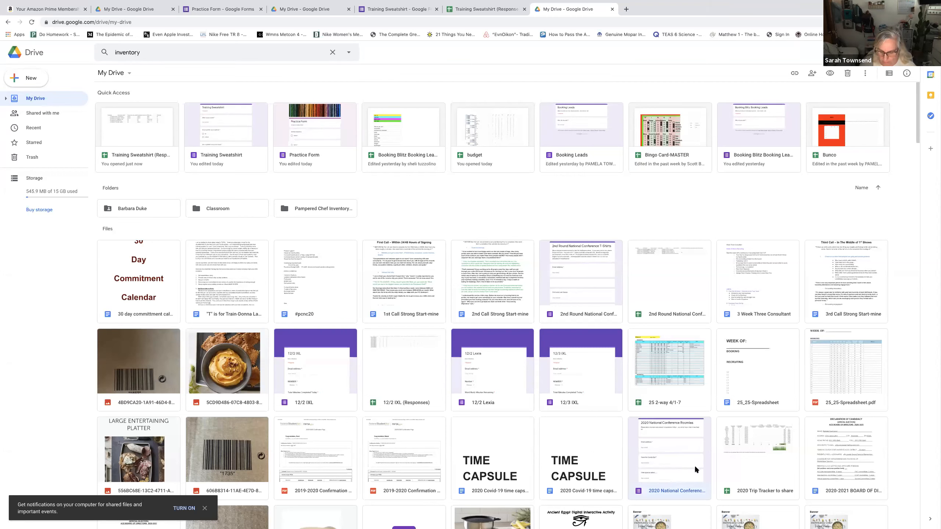
scroll(693, 465, down, 1)
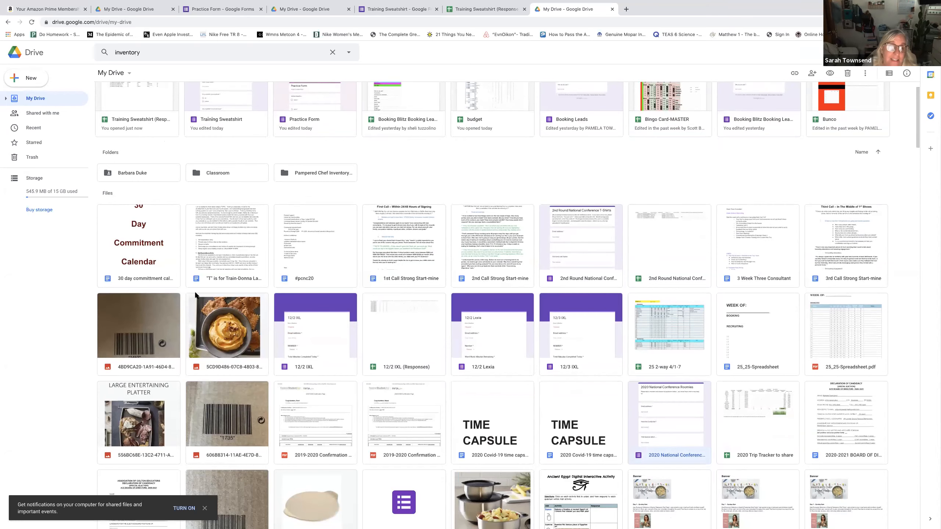
key(Up)
key(Up)
key(Up)
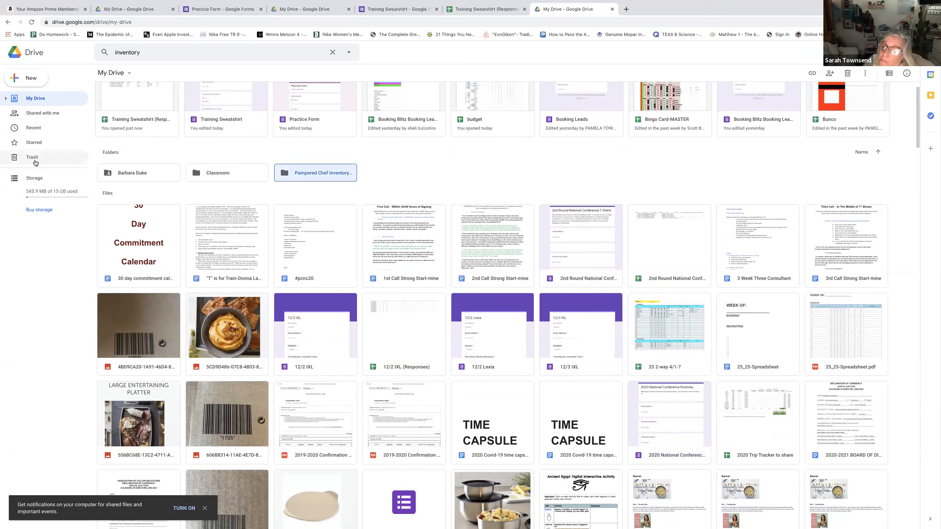
- Open the Enter to Win A Door Prize form from the files shared with this Drive account
click(43, 114)
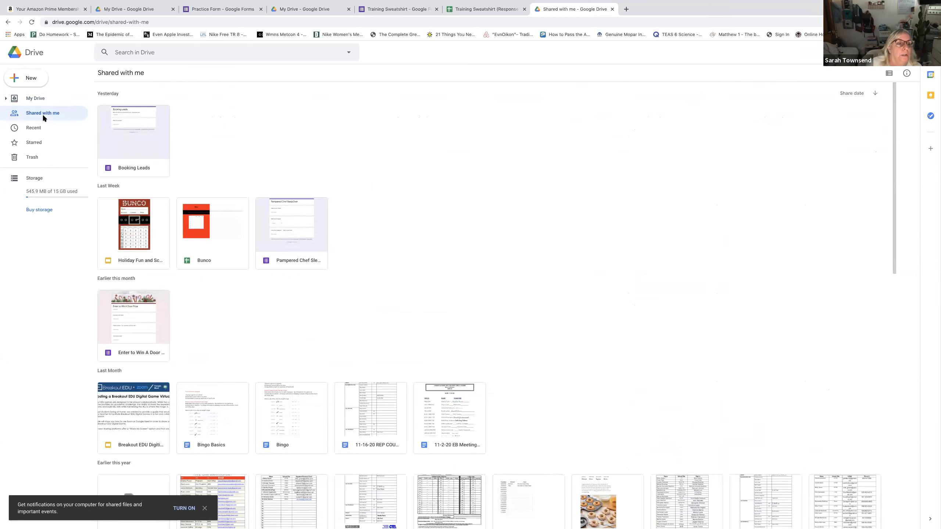
scroll(176, 340, down, 1)
scroll(159, 330, down, 1)
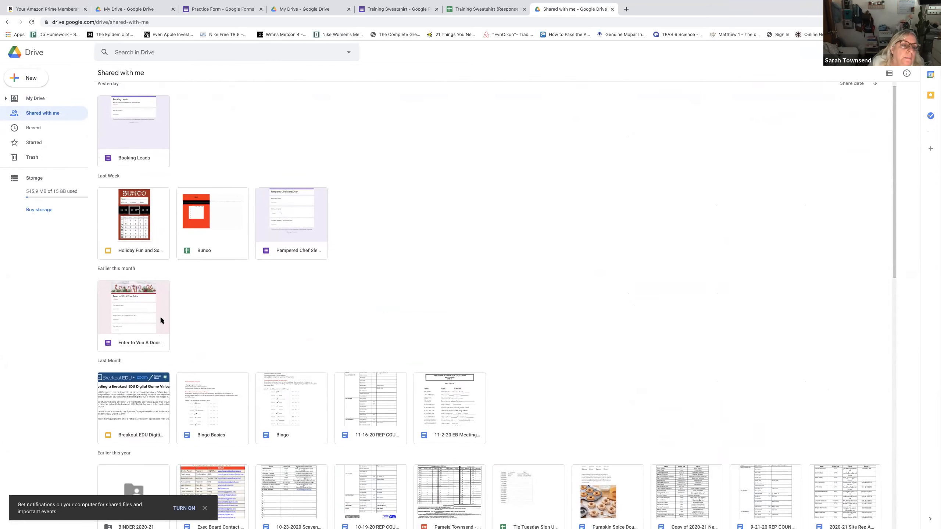
double_click(160, 318)
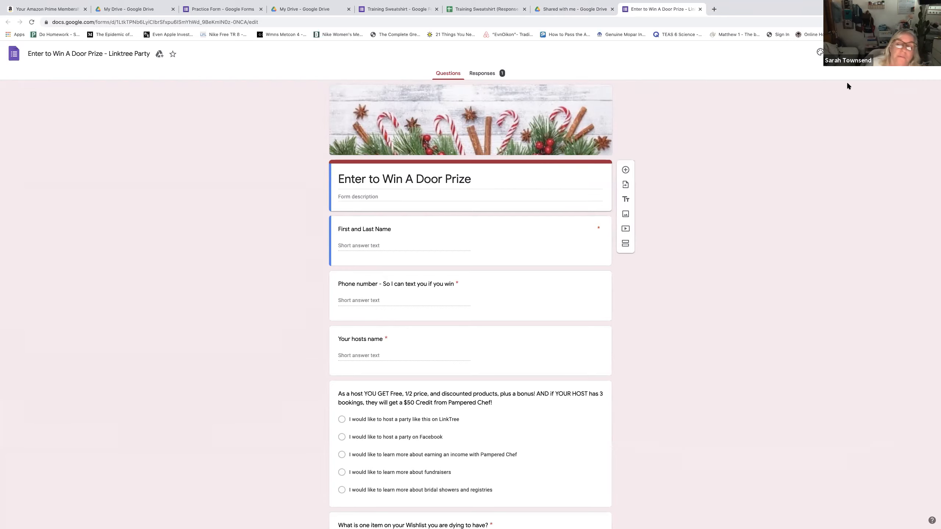
- Copy the door prize form to My Drive, replacing "Copy of" in its name with the account owner's first name in possessive form
scroll(857, 80, down, 1)
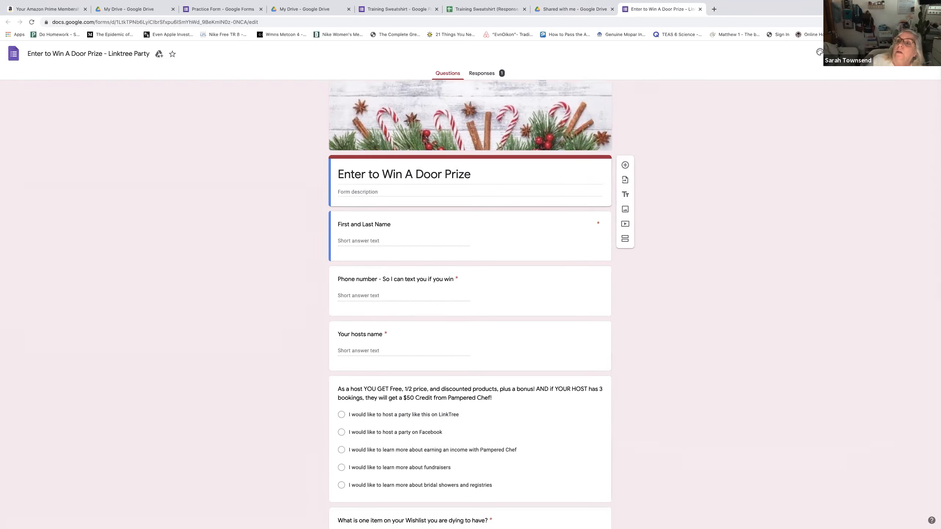
click(912, 54)
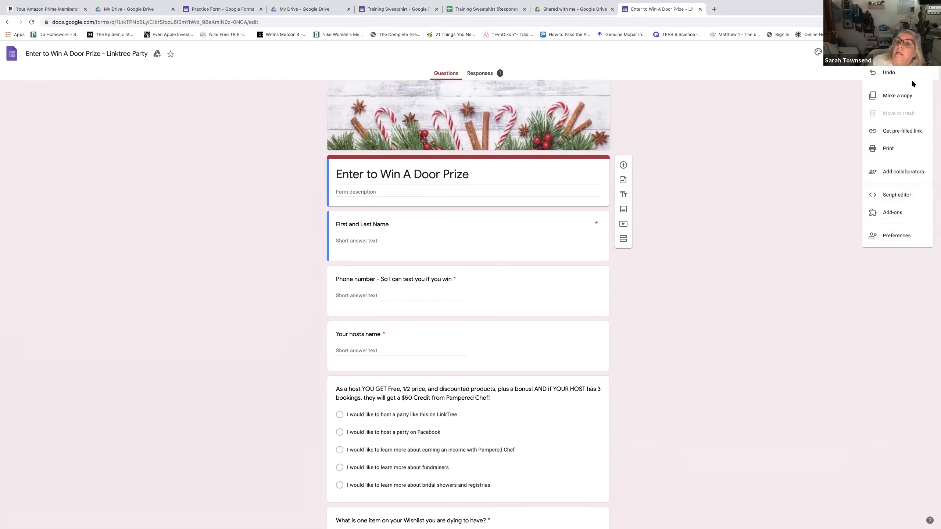
click(909, 96)
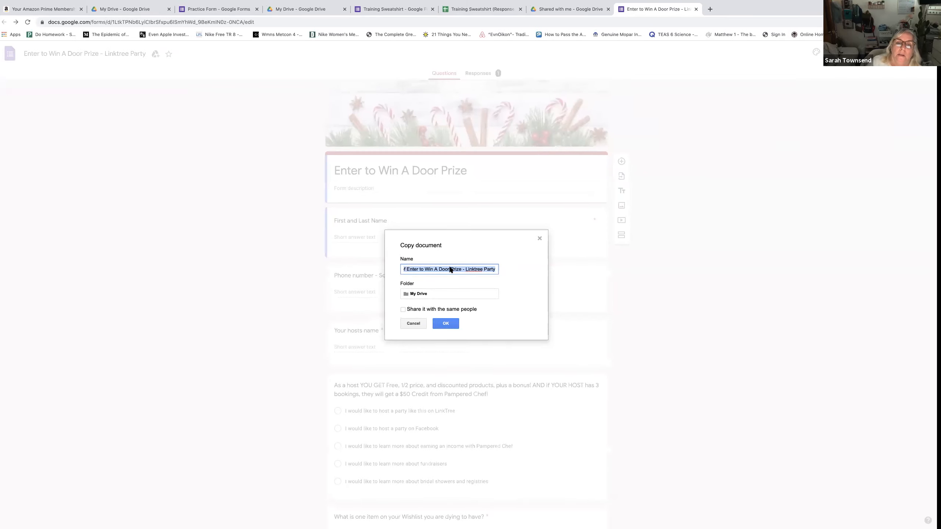
key(Left)
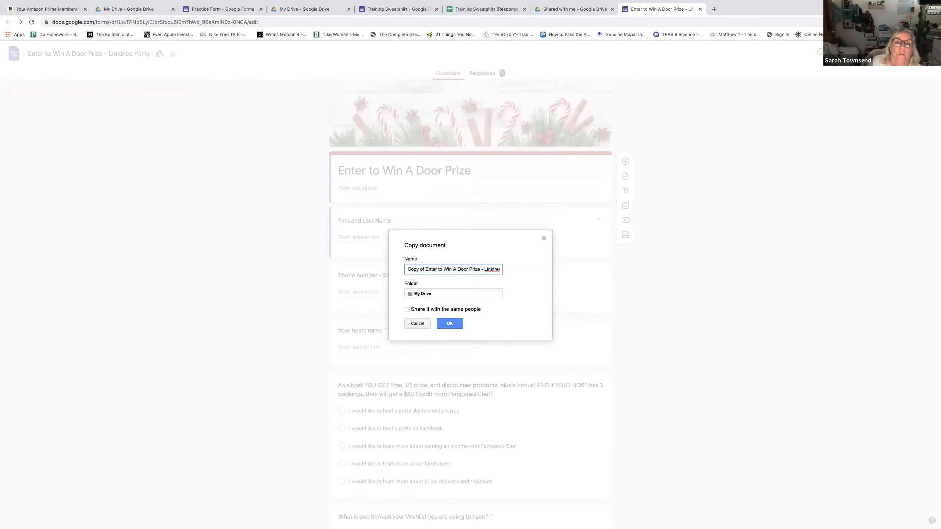
scroll(458, 270, right, 1)
scroll(430, 269, right, 1)
click(416, 270)
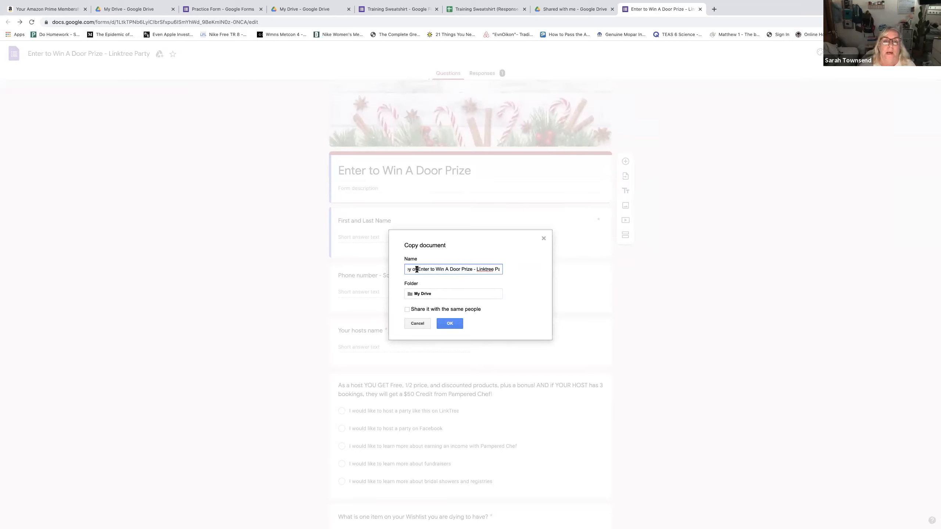
key(BackSpace)
key(BackSpace)
key(BackSpace)
key(BackSpace)
key(BackSpace)
key(BackSpace)
key(BackSpace)
key(BackSpace)
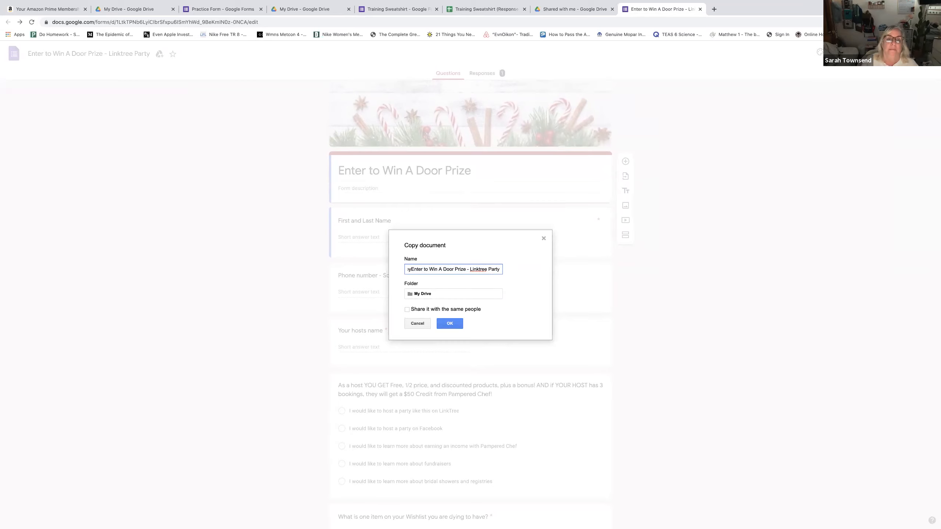
text(Pamela's)
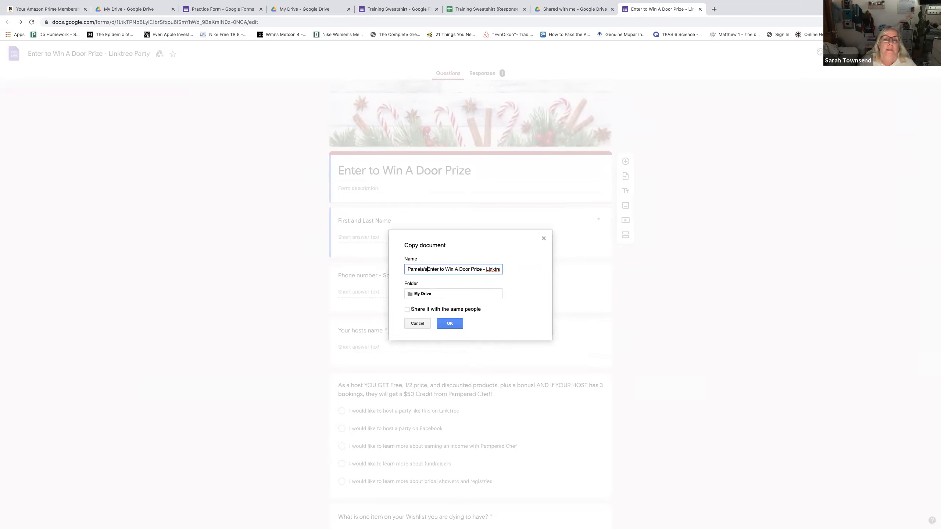
click(452, 325)
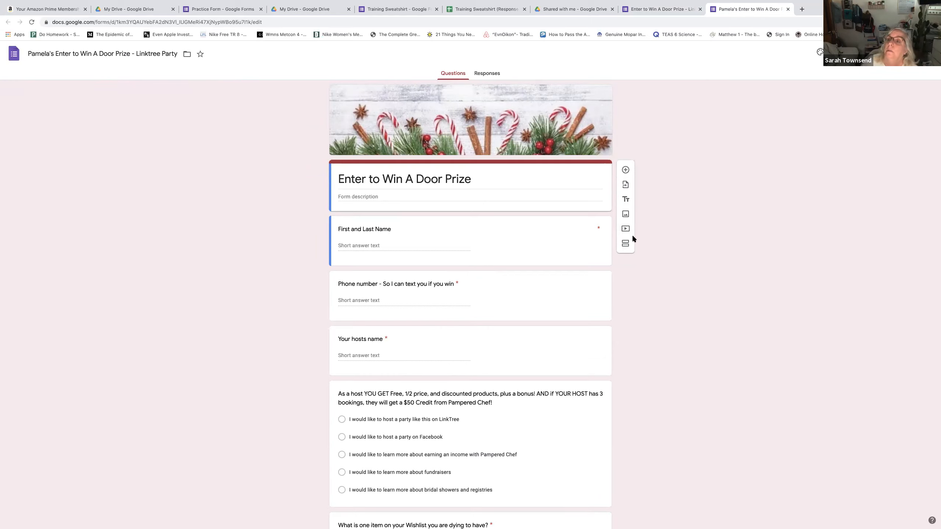
- Make another copy of the form, replacing the beginning of its name before "Enter to Win" with a second person's possessive first name
scroll(603, 224, down, 2)
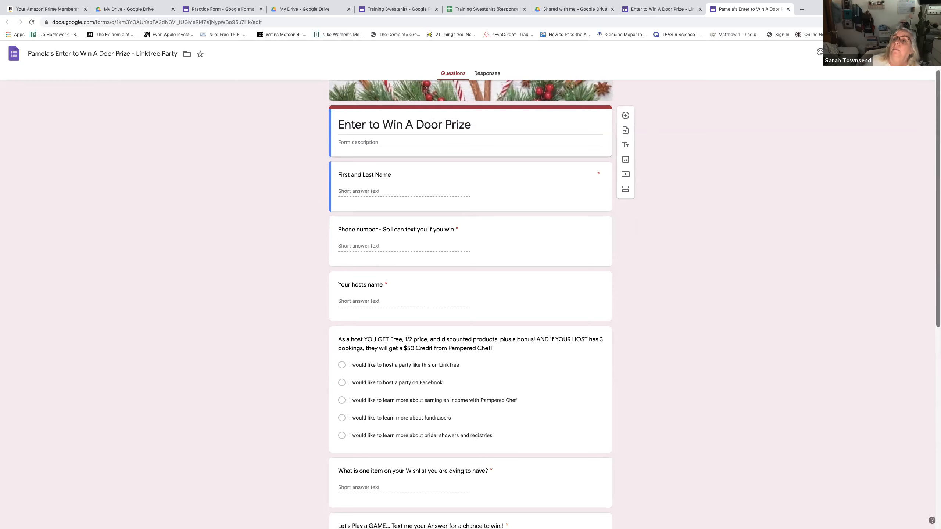
click(914, 54)
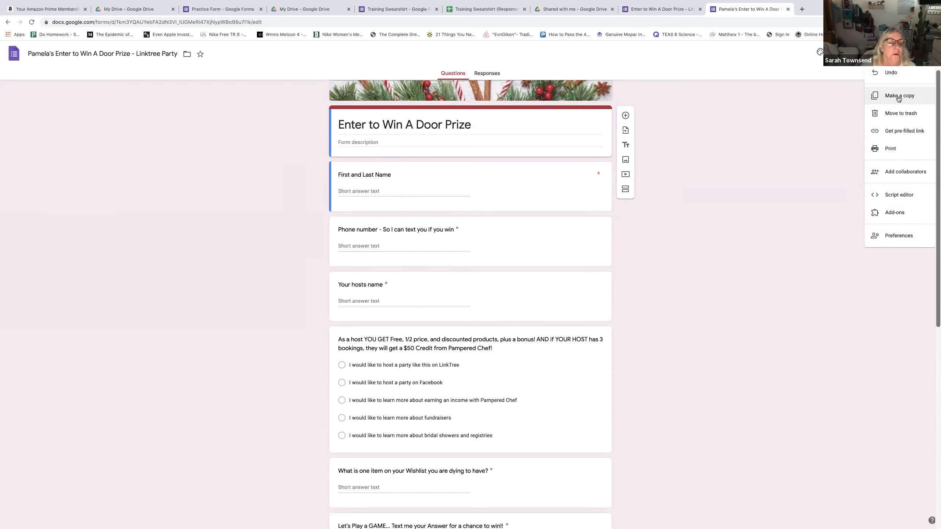
click(898, 97)
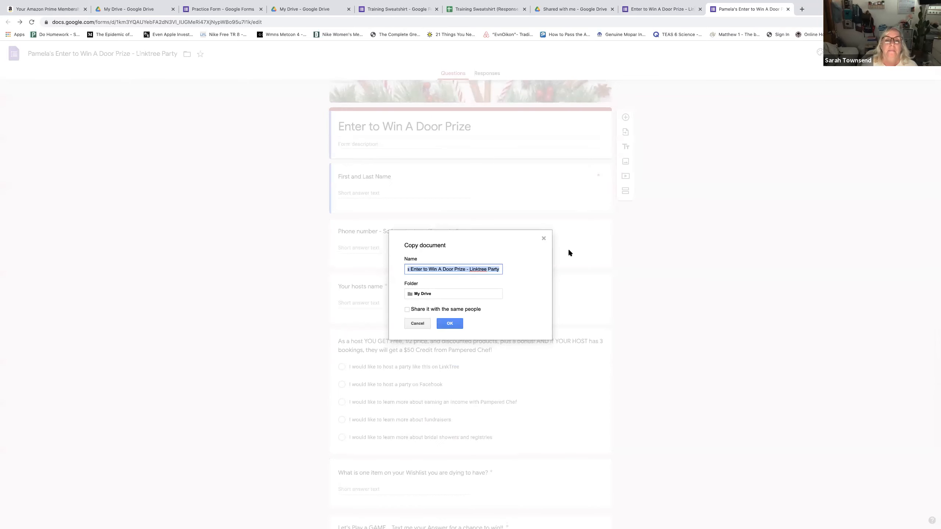
click(474, 270)
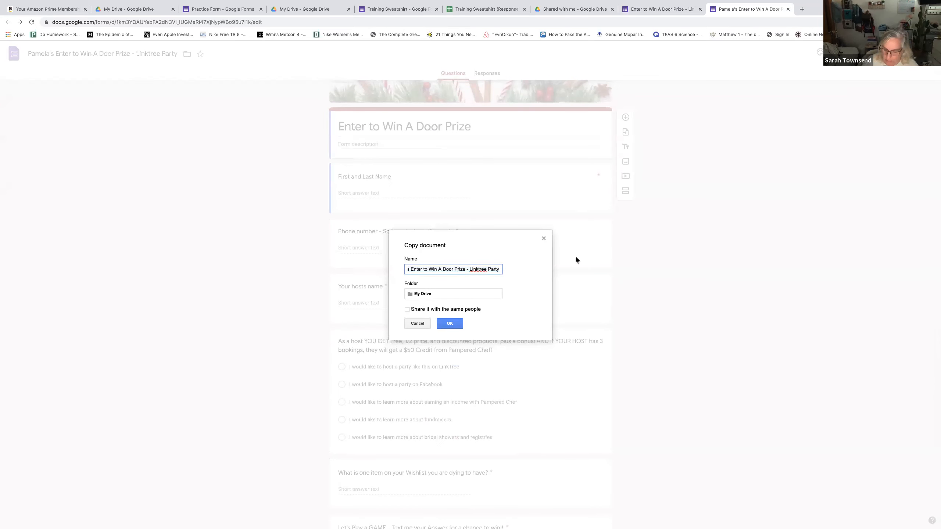
key(Left)
key(Left)
key(Left)
key(Left)
key(Left)
key(Left)
key(Left)
key(Left)
key(Left)
key(Left)
key(Left)
key(Left)
key(Left)
key(Left)
key(Left)
key(Left)
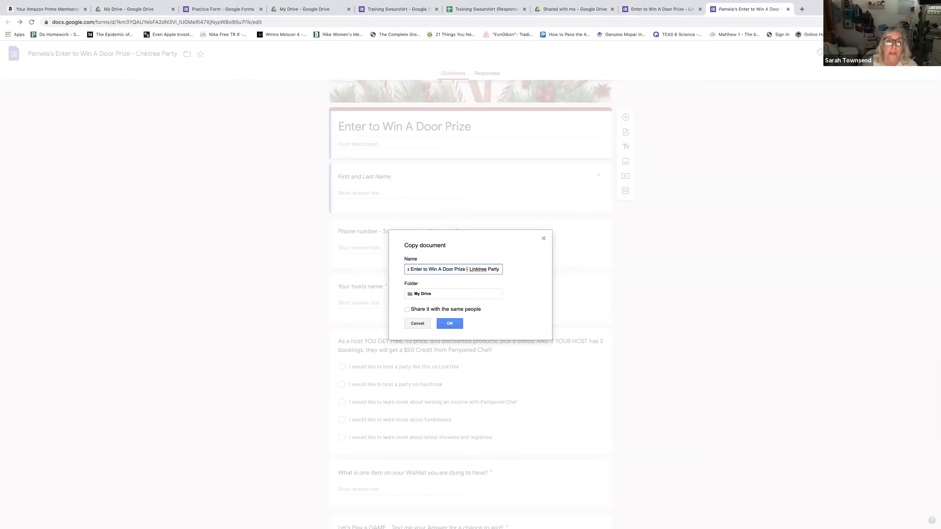
key(Left)
key(Left)
key(Left)
key(Left)
key(Left)
key(Left)
key(Left)
key(Left)
key(Left)
key(Left)
key(Left)
key(Left)
key(Left)
key(Left)
key(Left)
key(Left)
key(Left)
key(Left)
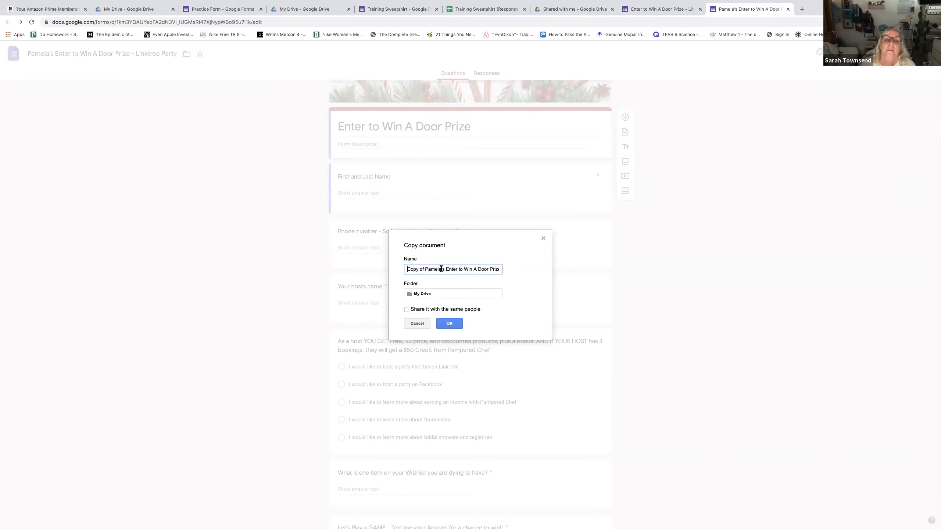
drag(442, 269, 407, 270)
text(Gloria)
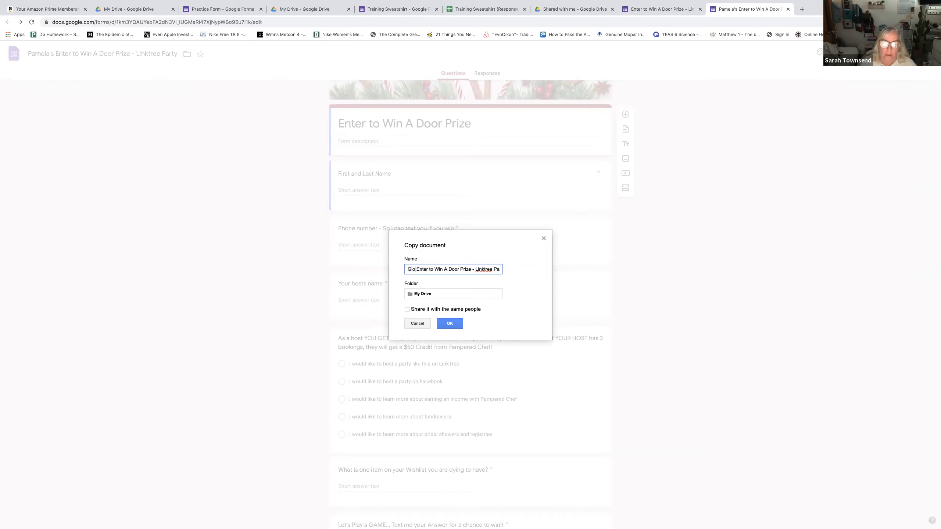
text('s)
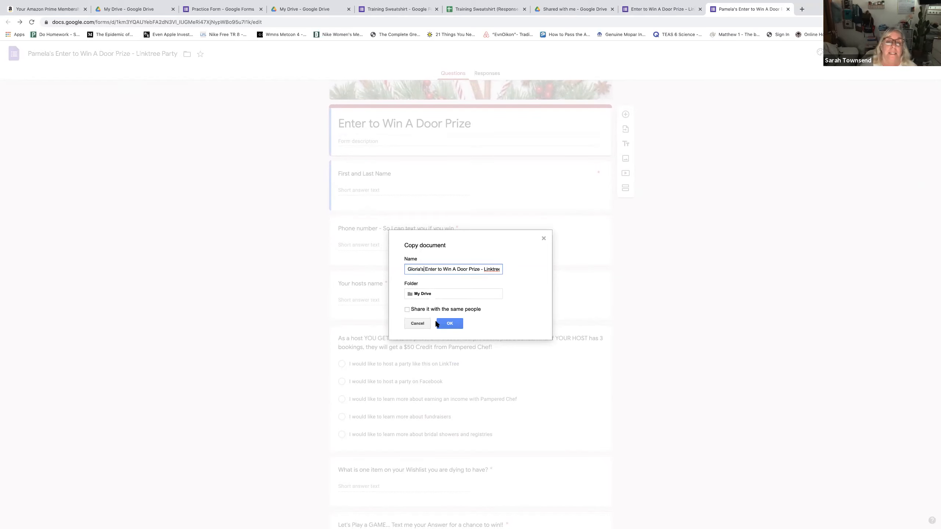
click(449, 324)
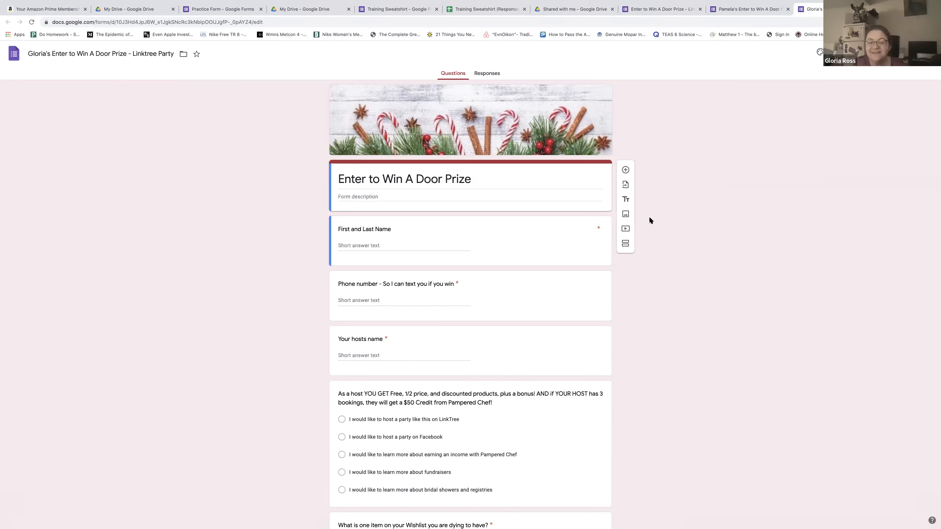
- Open Google Drive in a new browser tab
scroll(657, 222, down, 1)
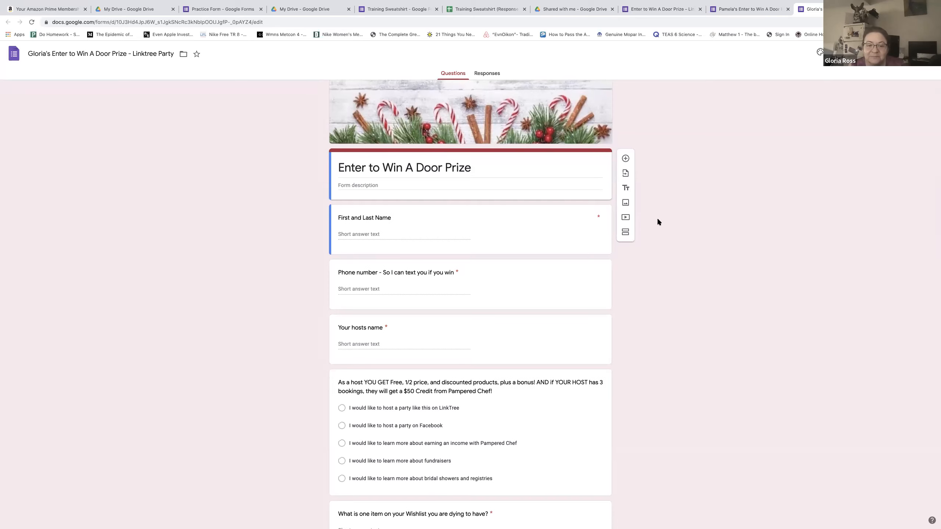
scroll(658, 221, down, 1)
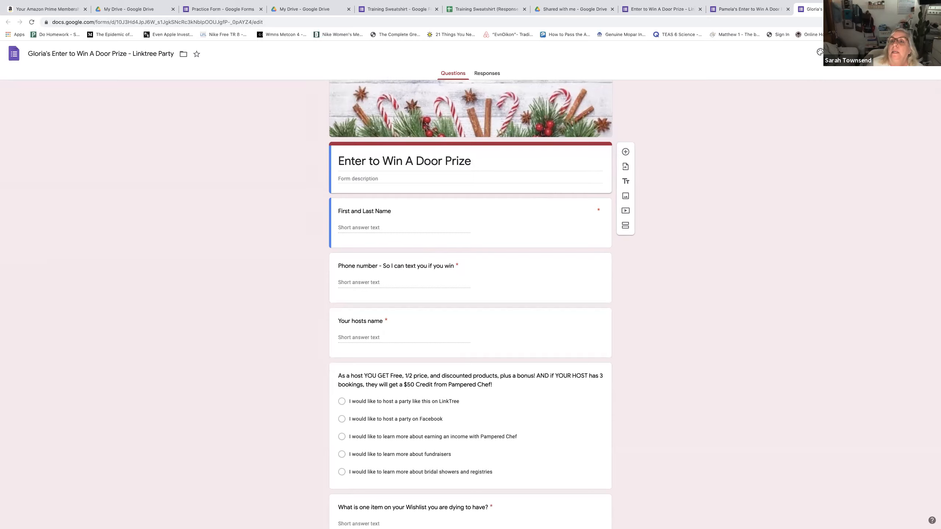
key(super+t)
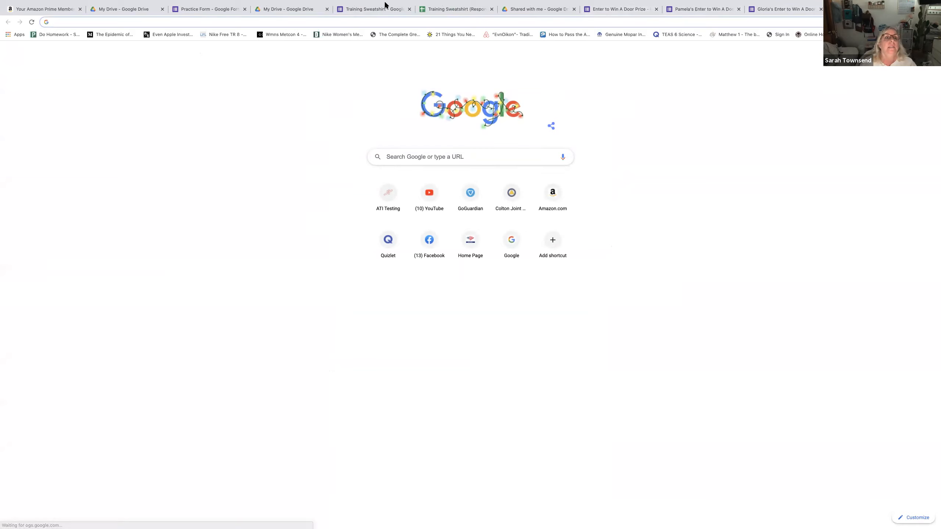
click(902, 79)
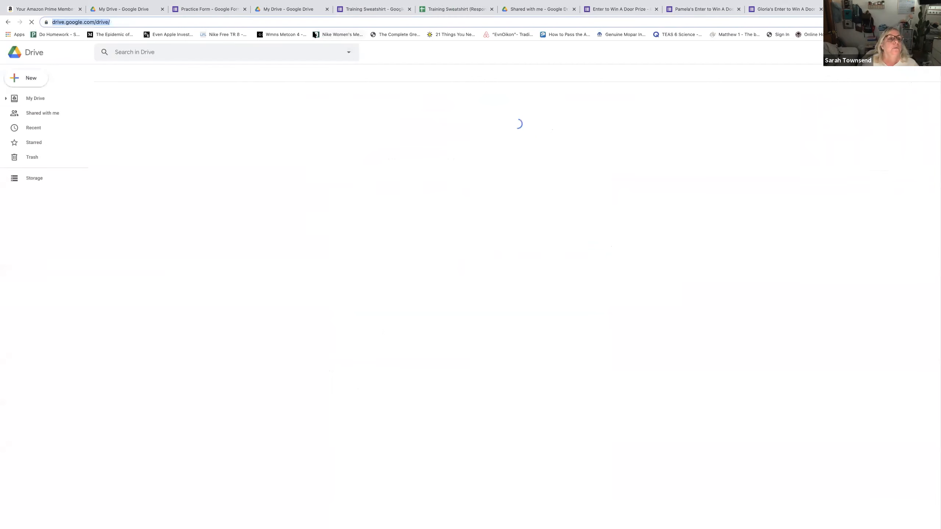
text(t)
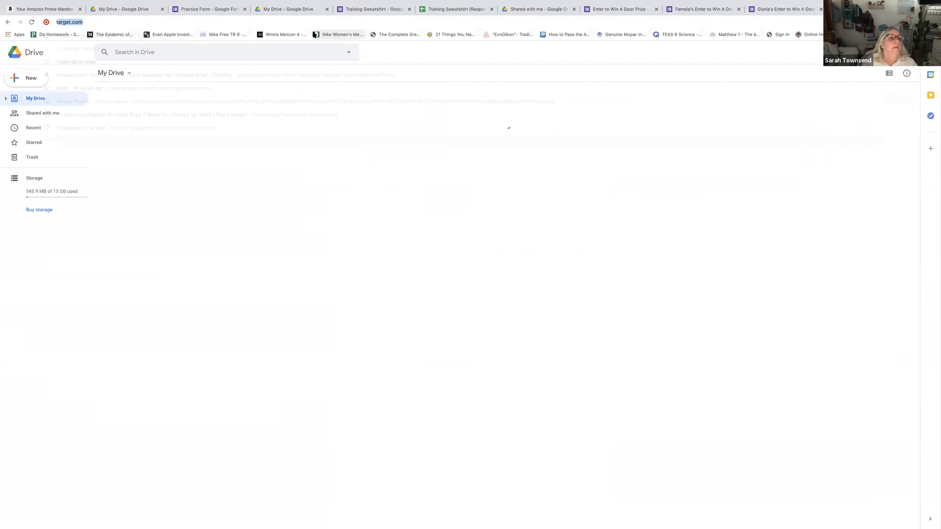
text(rip ca)
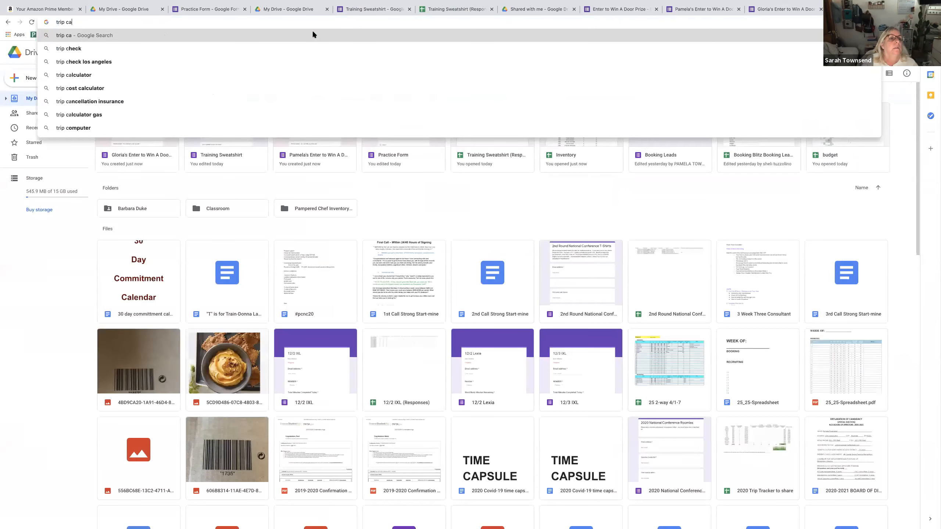
text(lc)
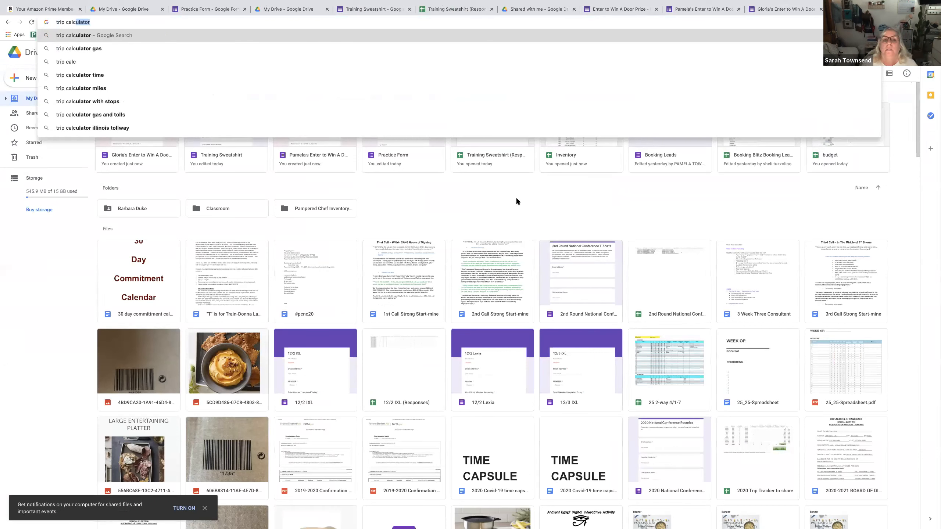
- Search Drive for "trip calculator" and reopen the search query for editing
click(269, 52)
text(trip ca)
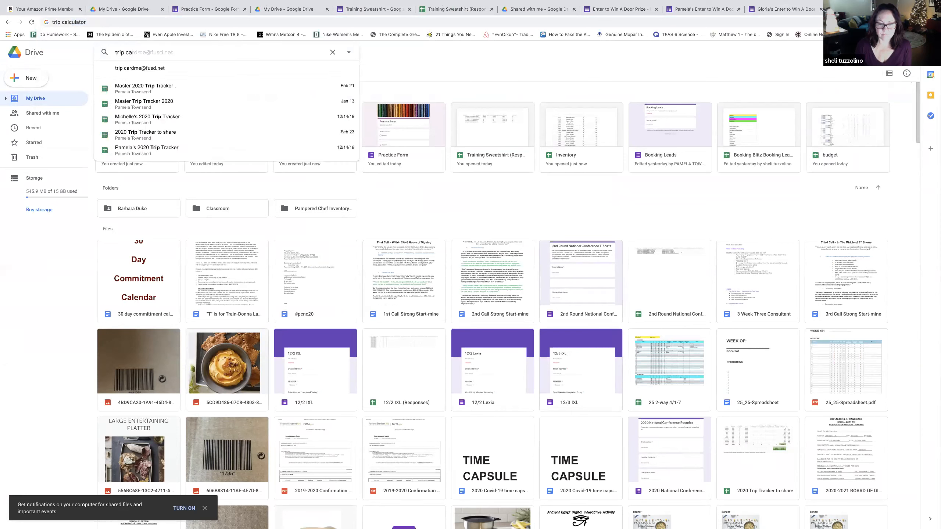
text(lcula)
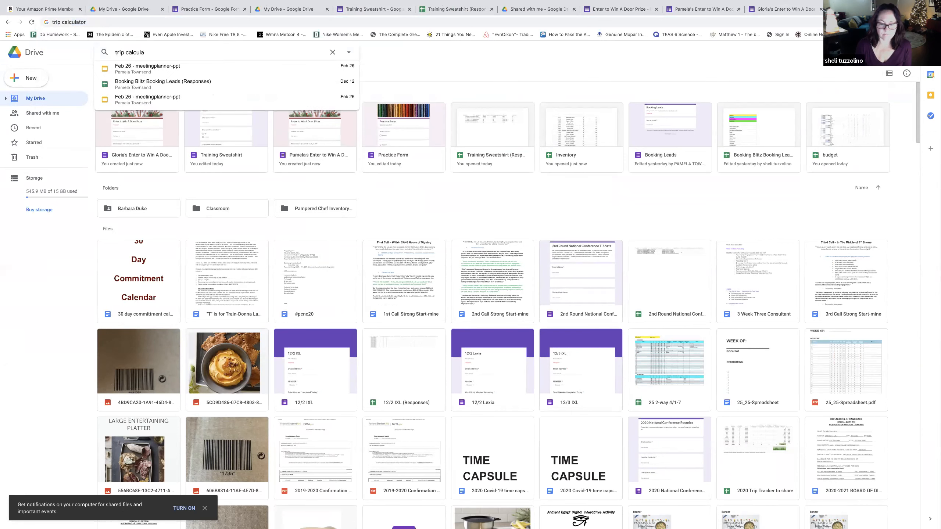
text(tor)
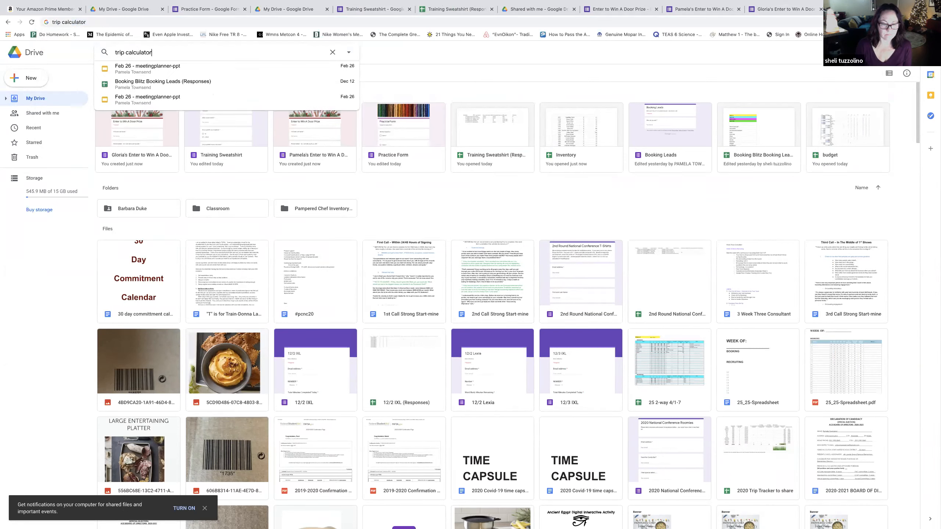
key(Return)
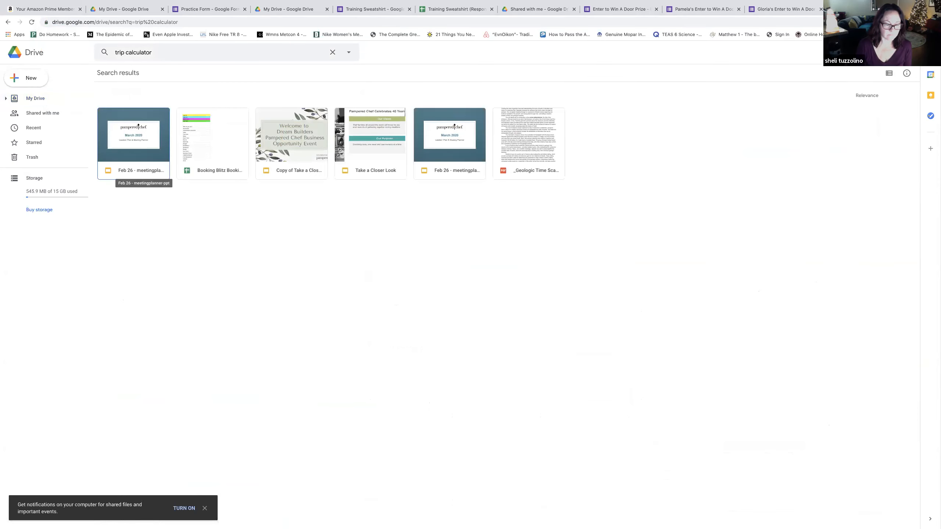
click(194, 54)
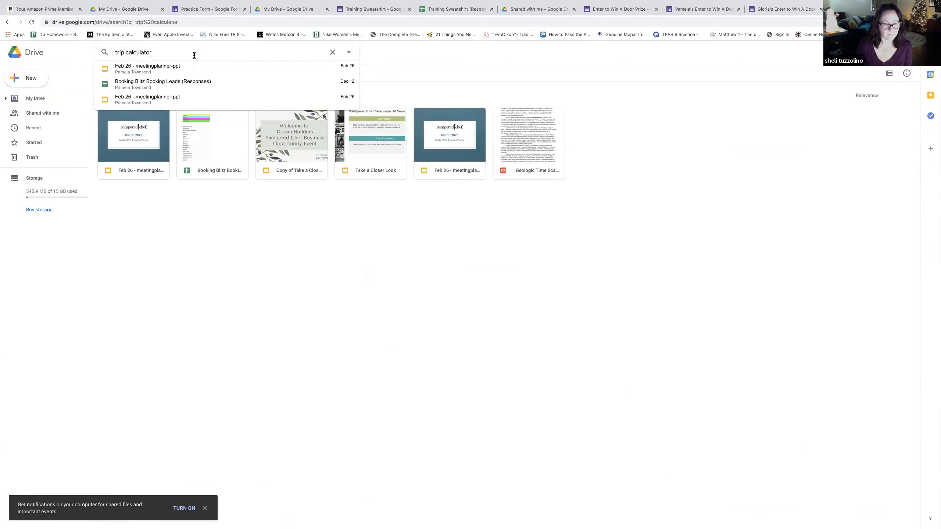
- Replace the Drive search query with "calculator"
key(BackSpace)
key(BackSpace)
key(BackSpace)
key(BackSpace)
key(BackSpace)
key(BackSpace)
key(BackSpace)
key(BackSpace)
key(BackSpace)
key(BackSpace)
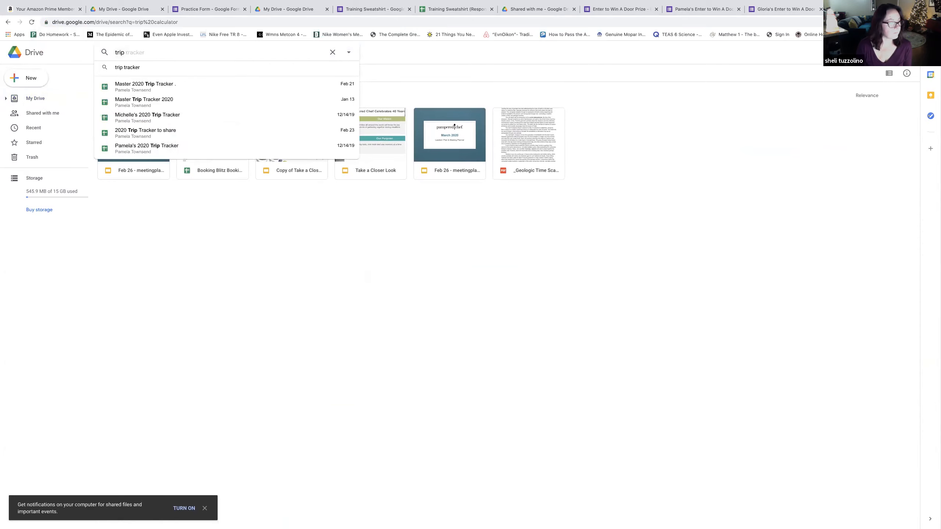
key(BackSpace)
text(calculator)
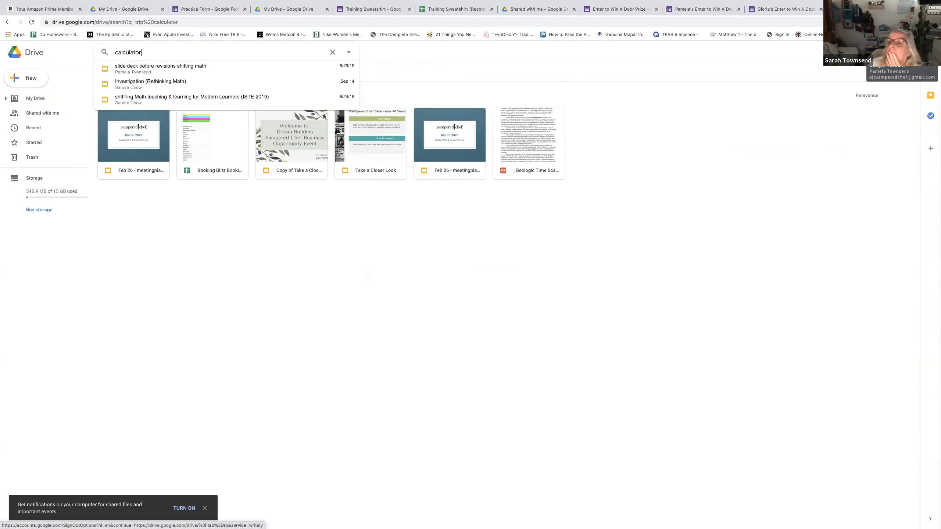
- Switch to the signed-out second Google account by signing in to it with the account password
click(923, 53)
click(884, 165)
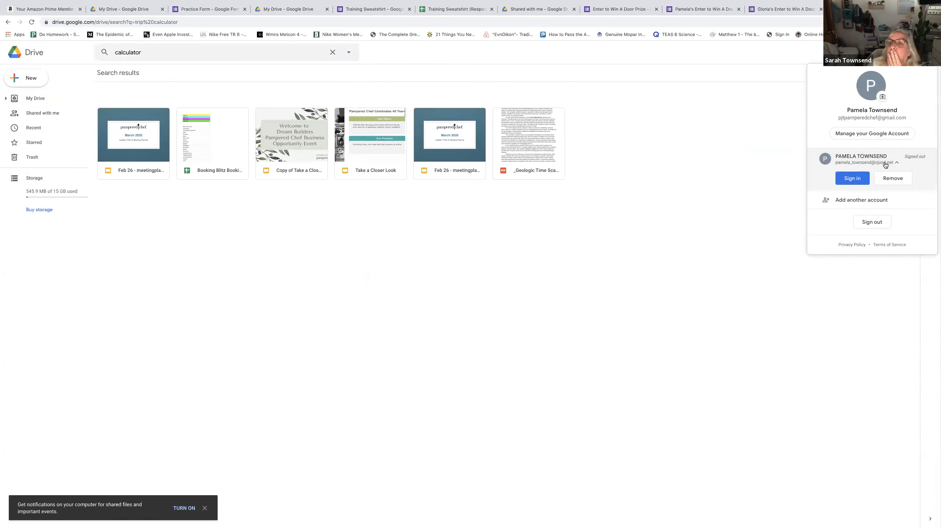
click(866, 178)
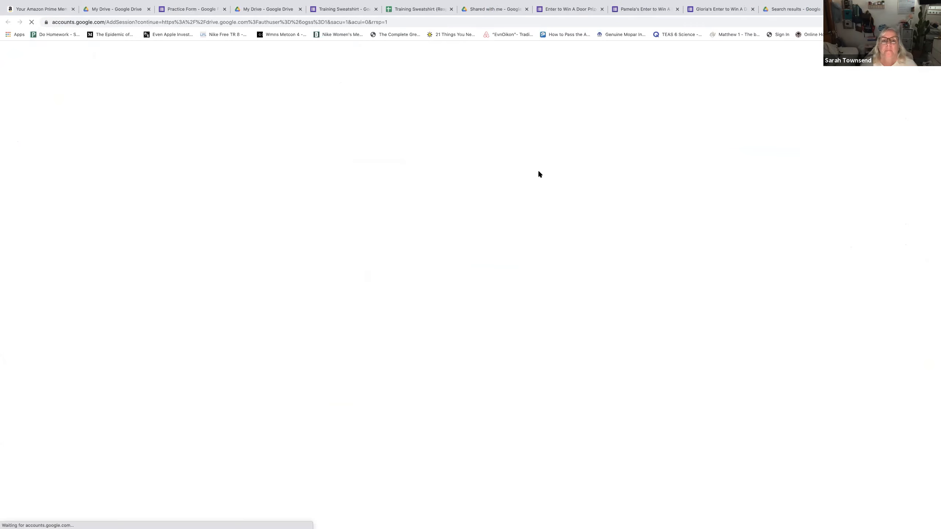
click(520, 292)
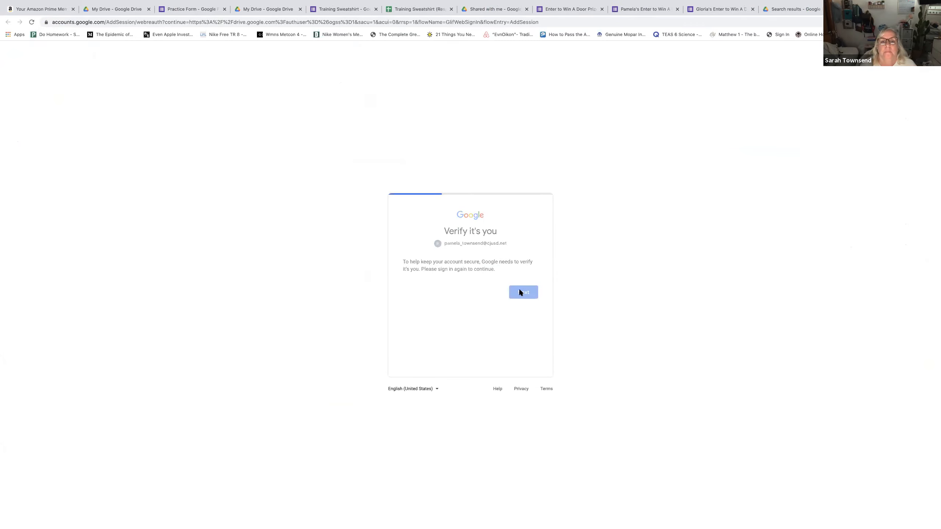
text(••)
key(BackSpace)
key(BackSpace)
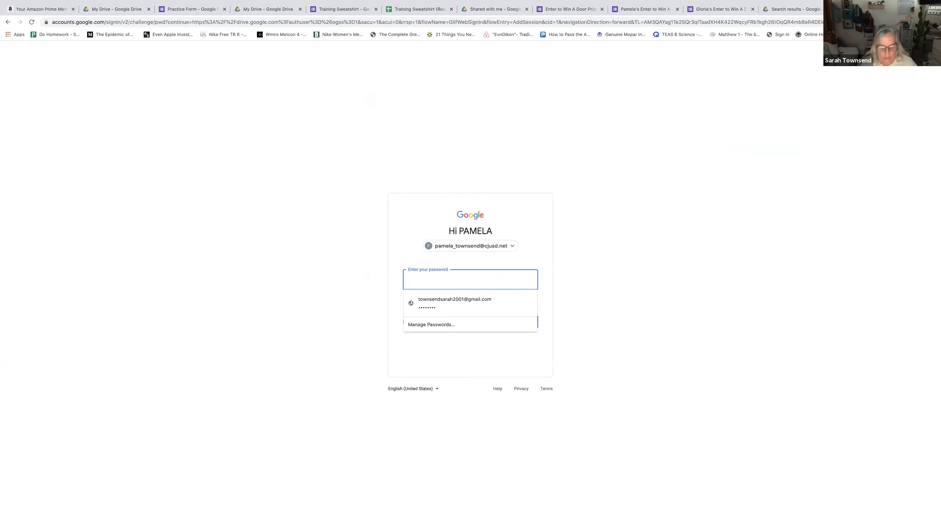
text(•••••••••)
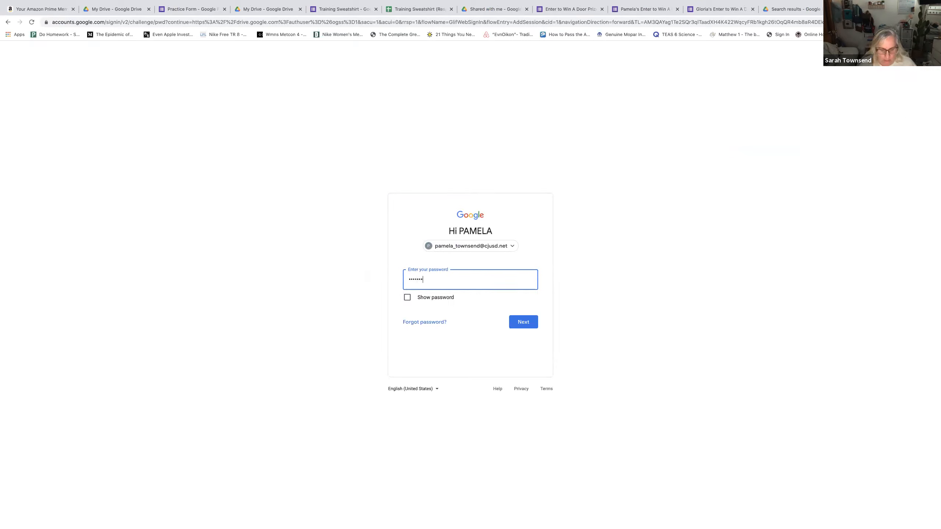
key(Return)
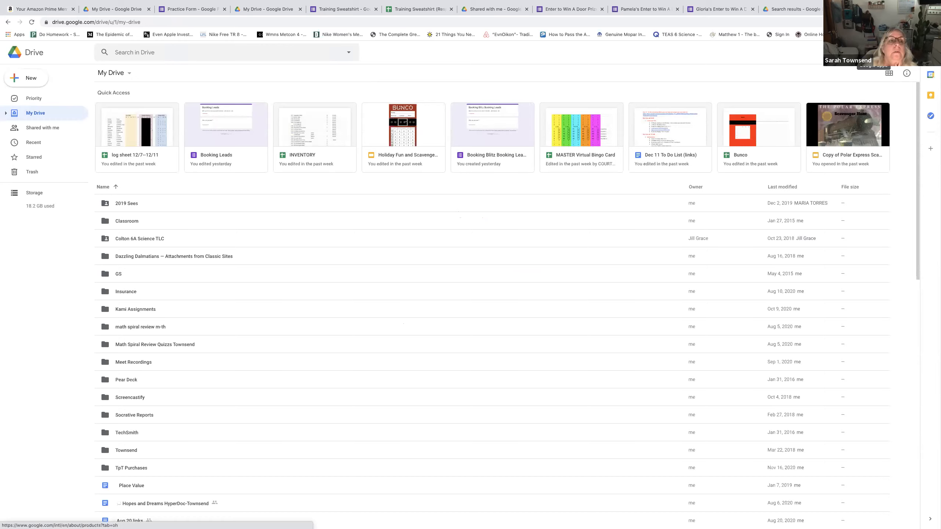
- Search this account's Drive for "calculator", then replace the query with "incentive"
click(254, 52)
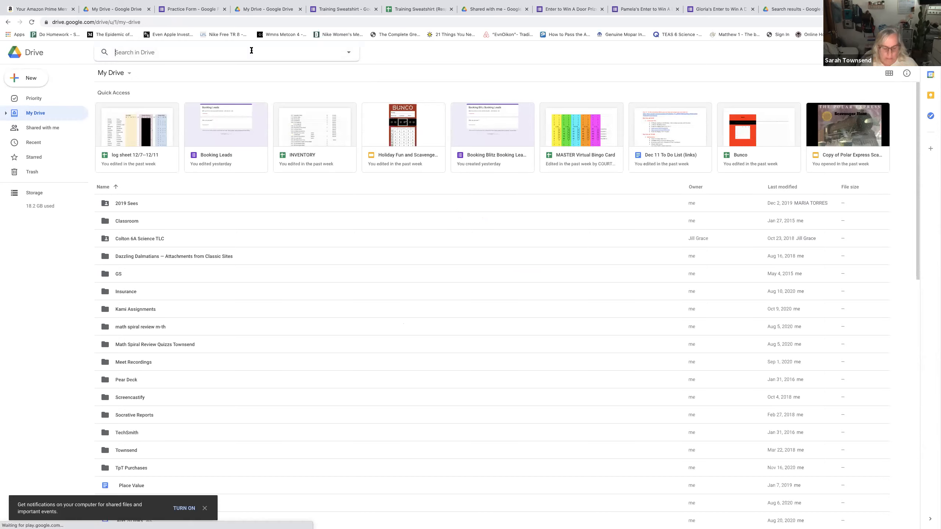
text(calculator)
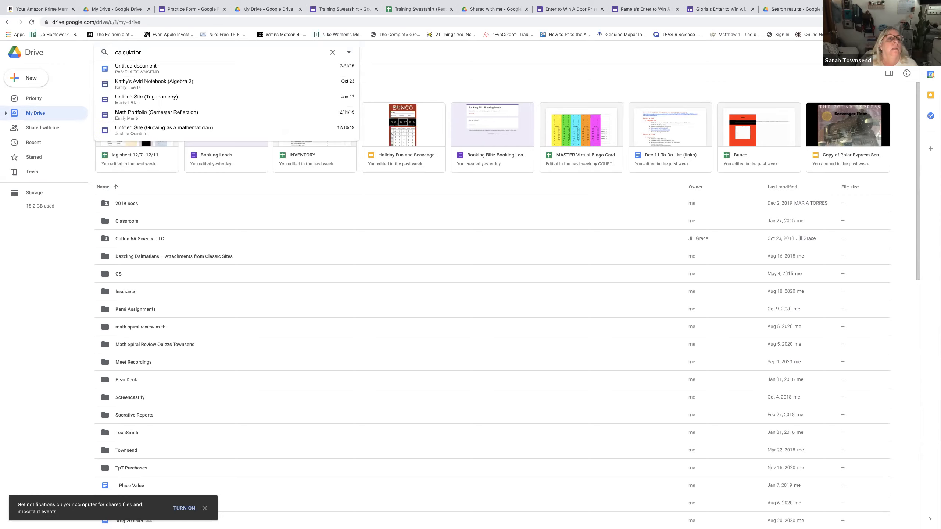
key(Return)
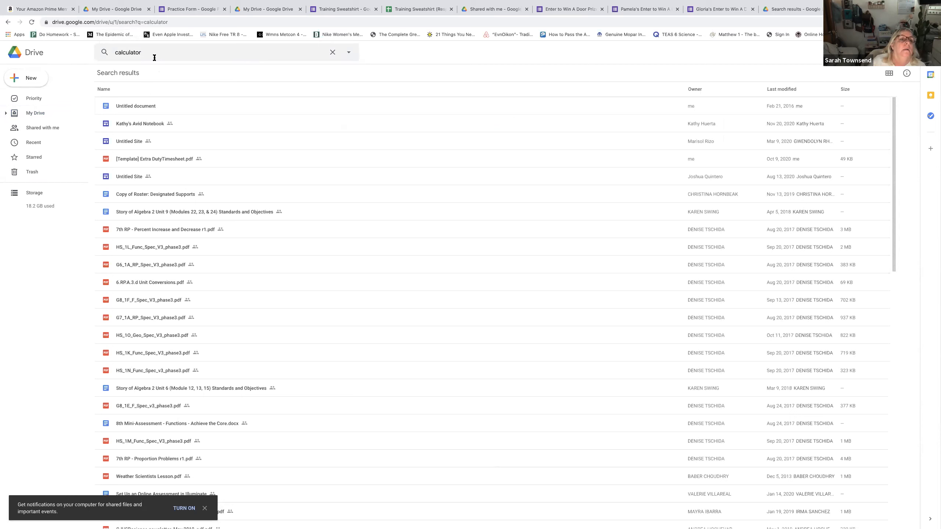
click(104, 52)
text(incentive)
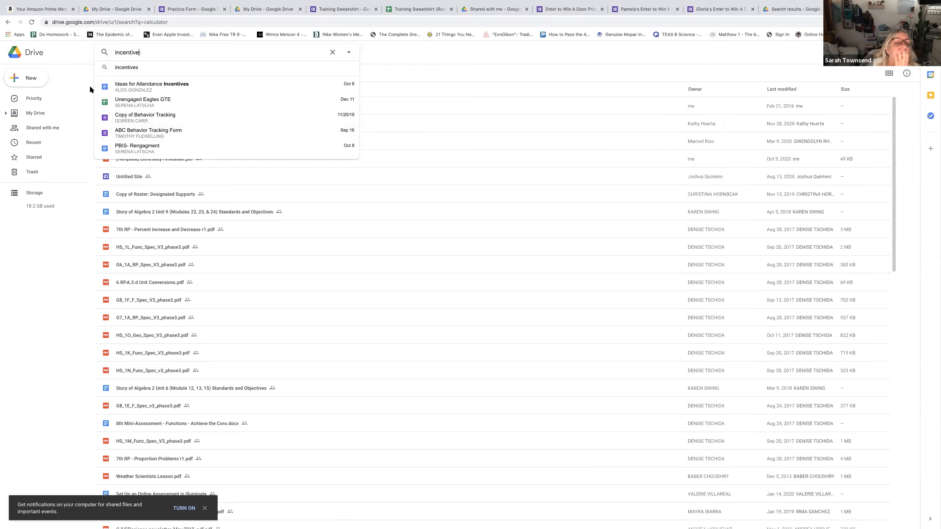
- Switch to Google Sheets, search for "trip" and open the "2020 Trip Tracker to share" spreadsheet
click(889, 52)
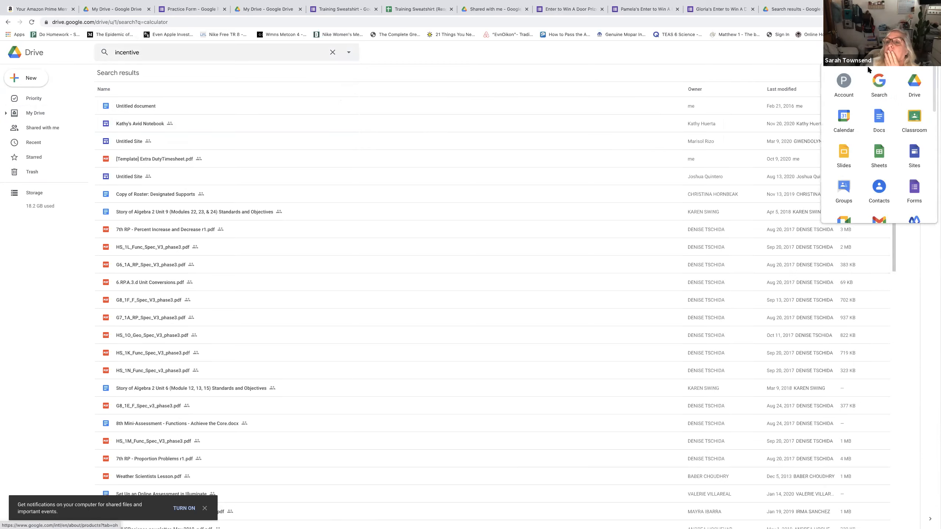
click(878, 150)
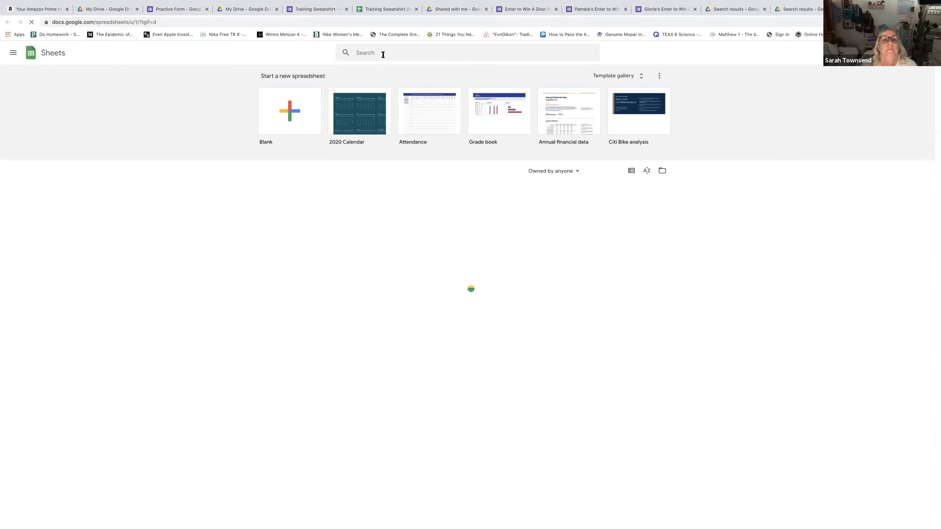
click(382, 53)
text(trip)
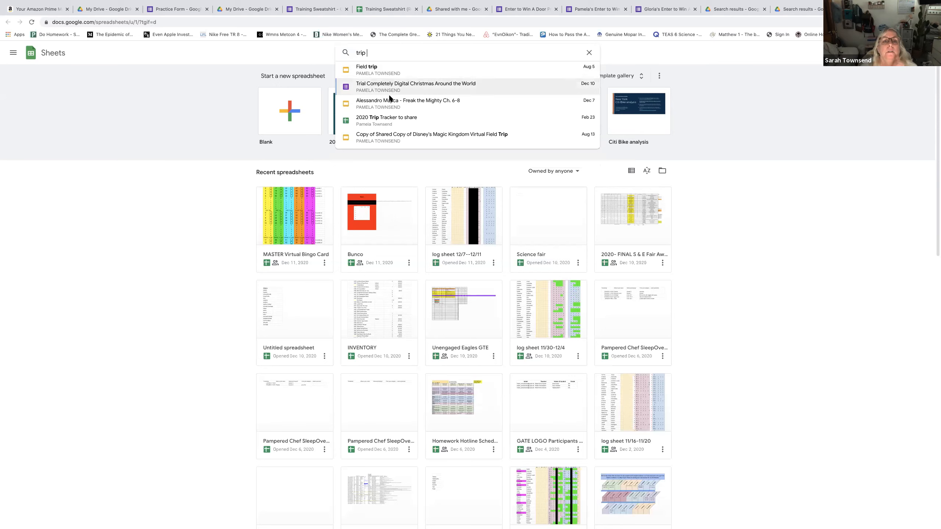
click(391, 118)
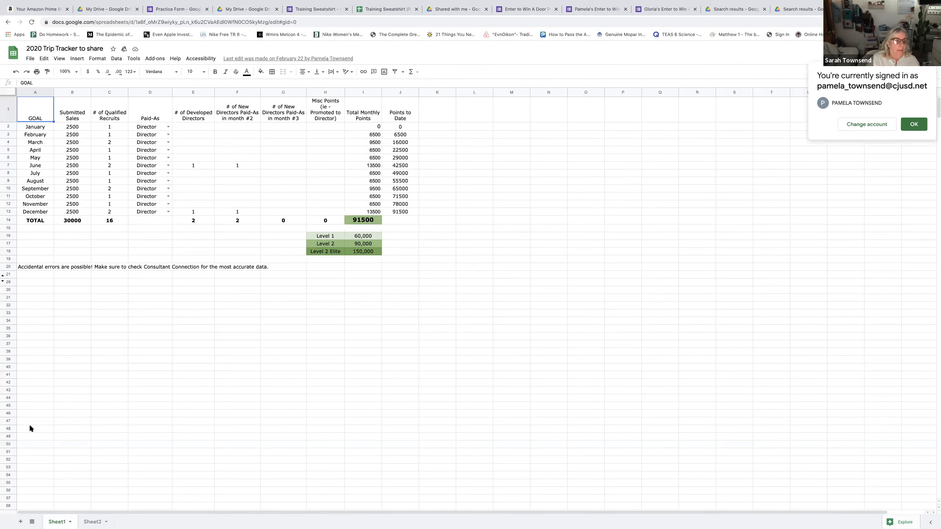
- Examine the tracker's ACTUAL sheet and the GOAL sheet, including the column headings, monthly points and level targets
click(85, 523)
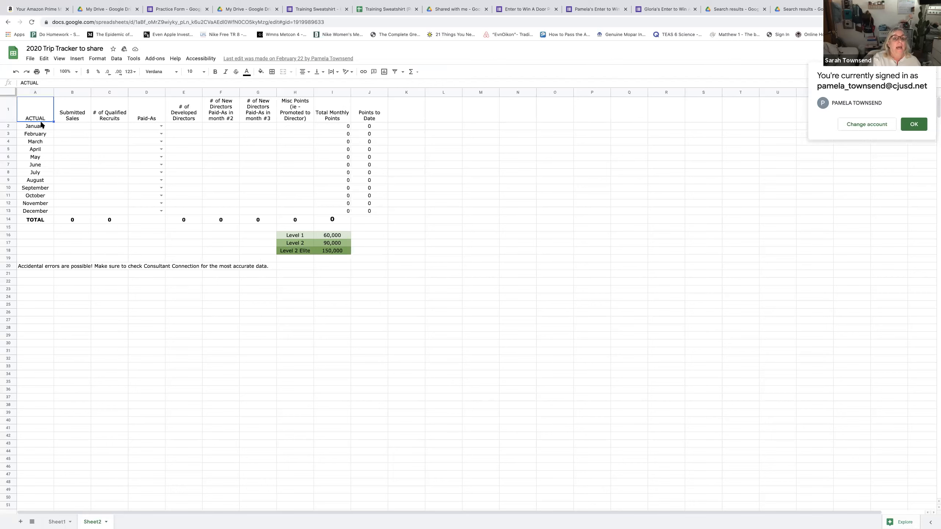
click(57, 522)
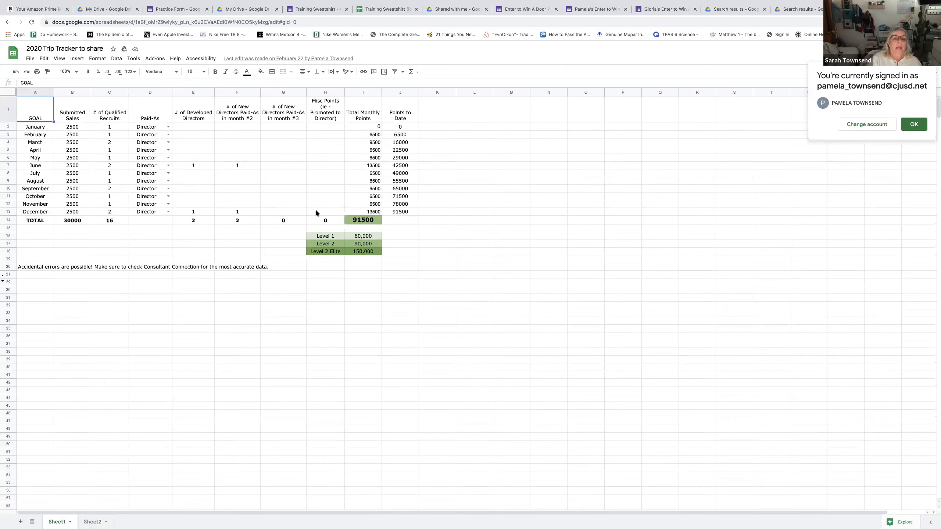
scroll(345, 222, down, 2)
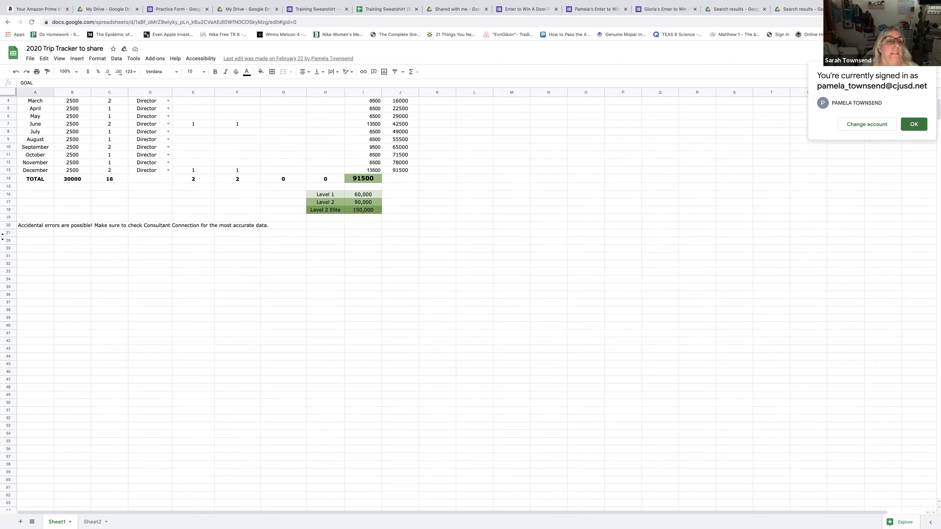
click(317, 132)
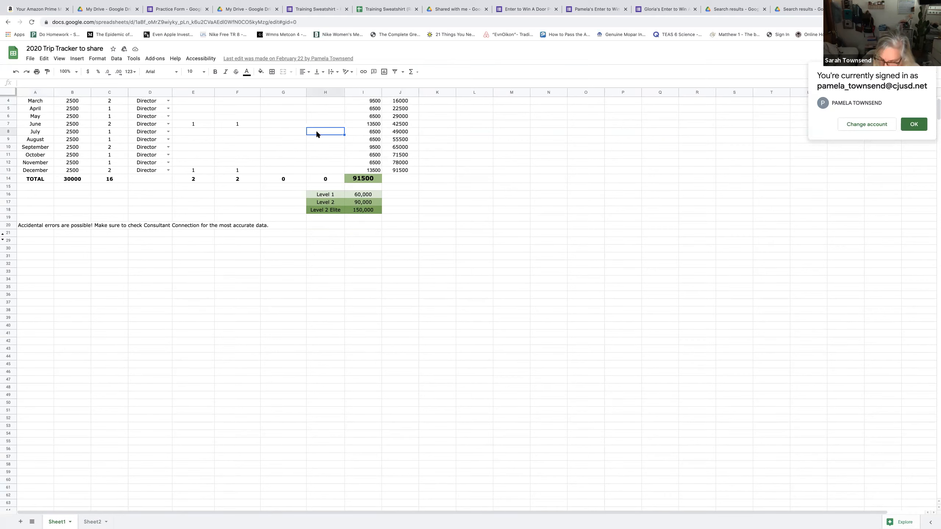
key(Up)
key(Up)
key(Up)
key(Up)
key(Up)
key(Up)
key(Up)
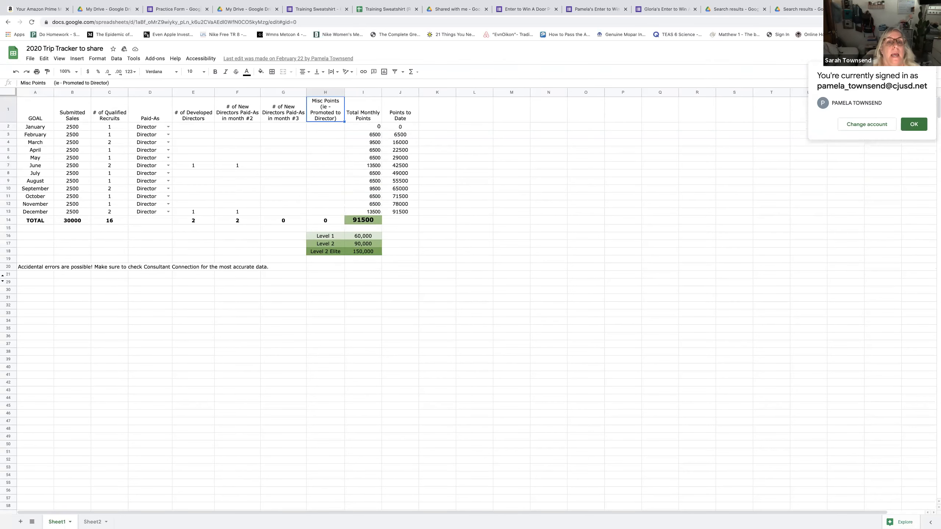
scroll(335, 143, down, 2)
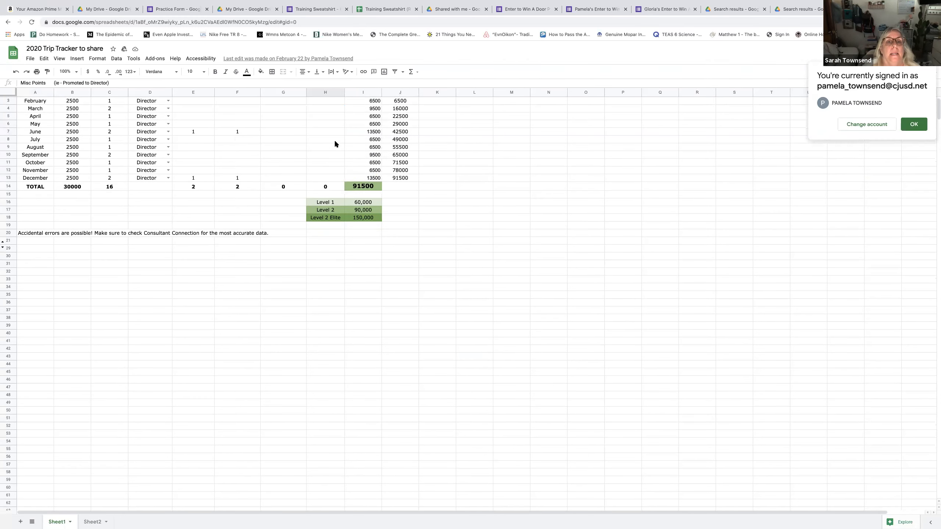
- Set February's Paid-As title on the GOAL sheet to Advanced Director
click(168, 101)
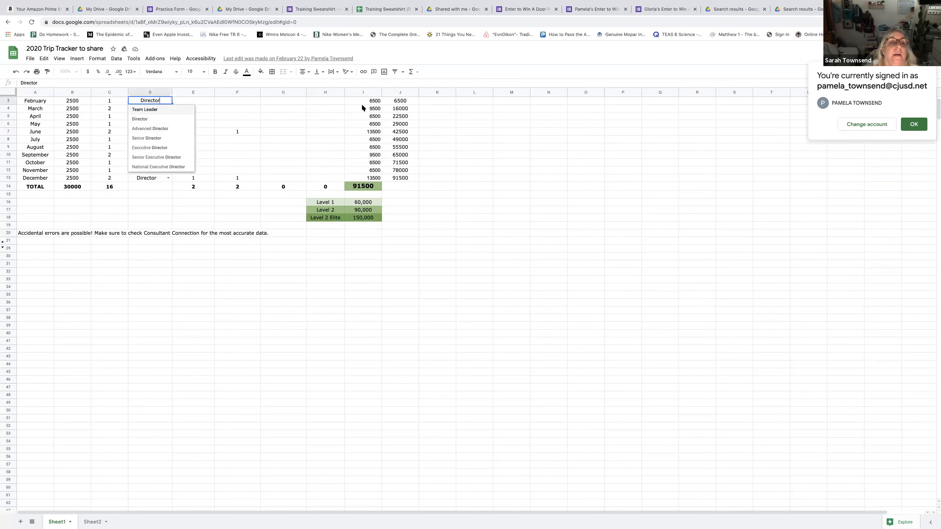
click(173, 129)
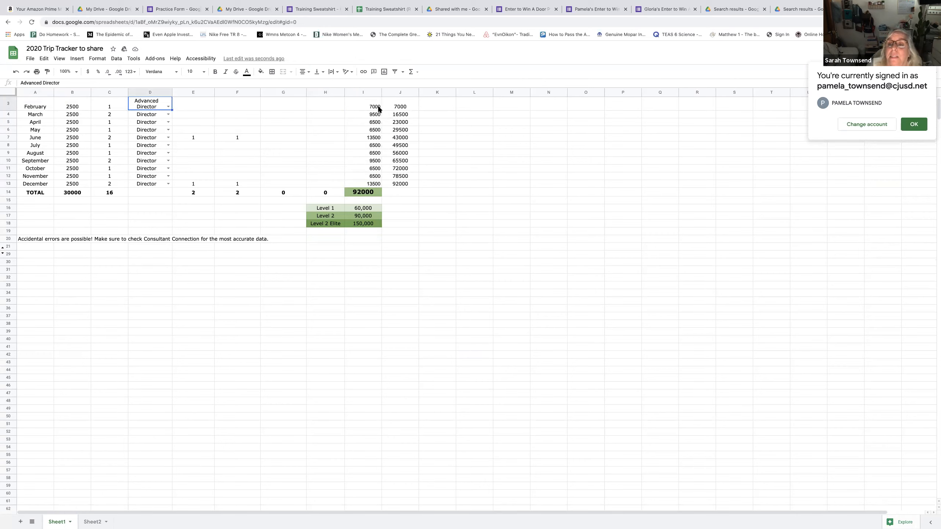
click(168, 107)
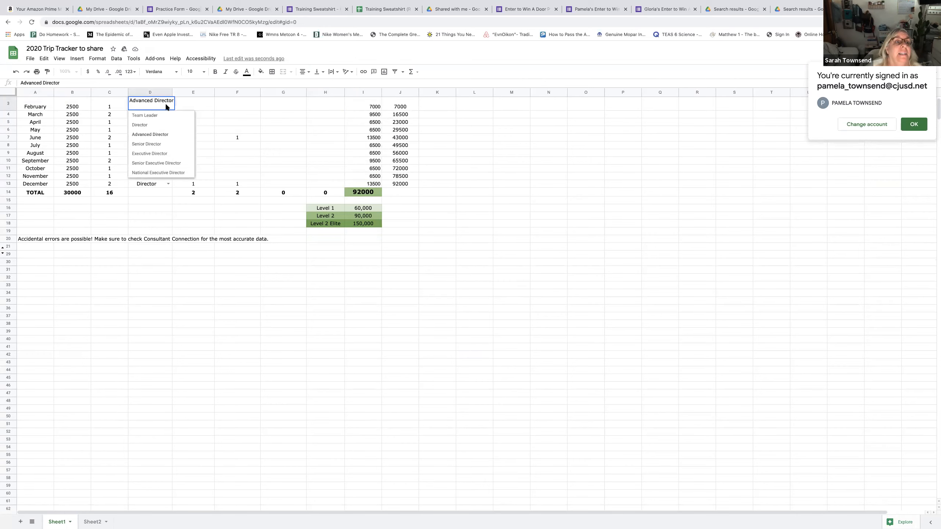
click(220, 137)
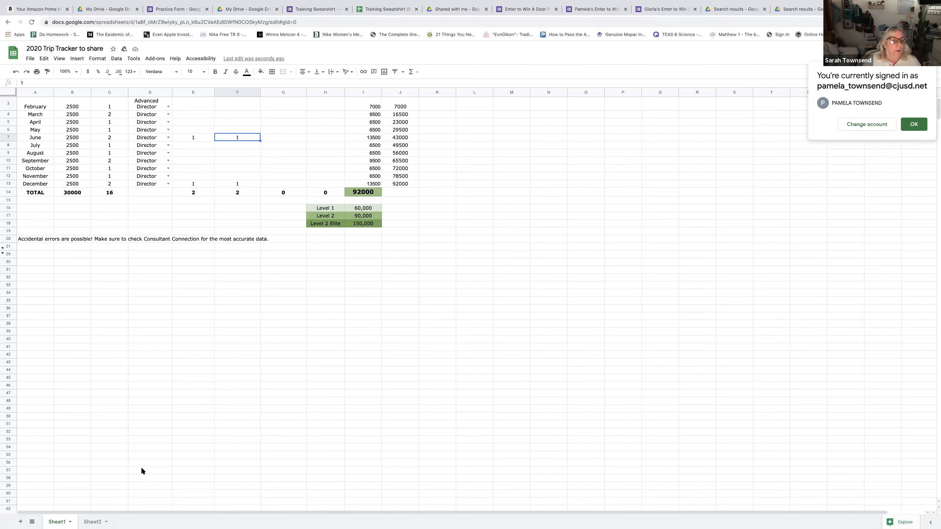
- Fill in January on the ACTUAL sheet with 2000 submitted sales, 1 qualified recruit and Paid-As Director
click(92, 522)
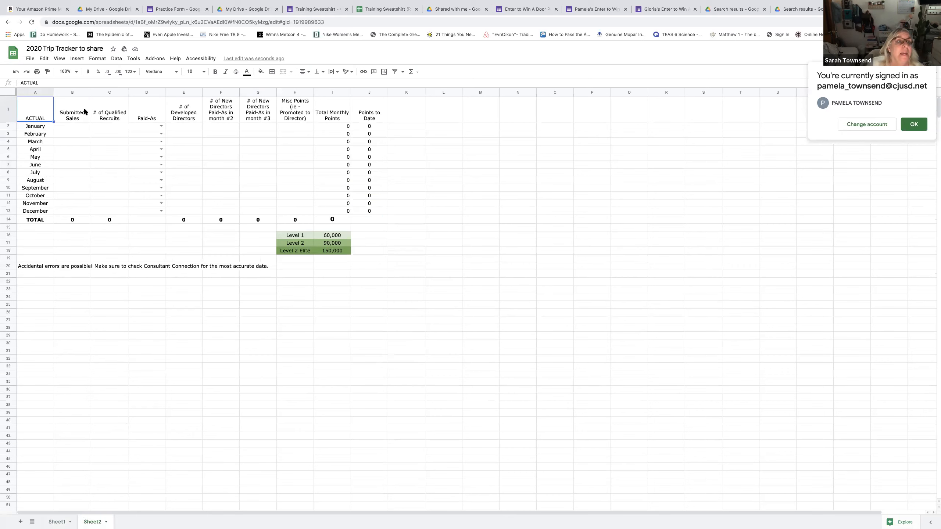
click(77, 126)
text(2000)
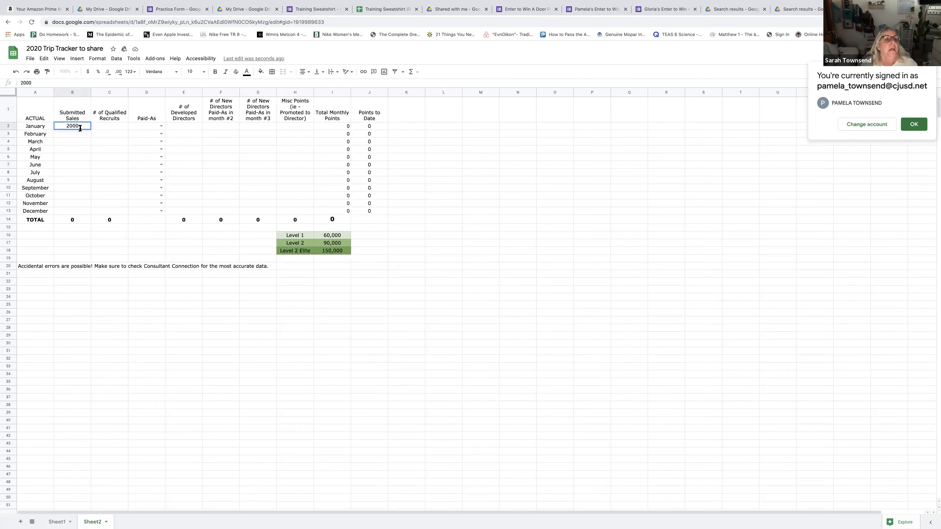
click(106, 126)
text(1)
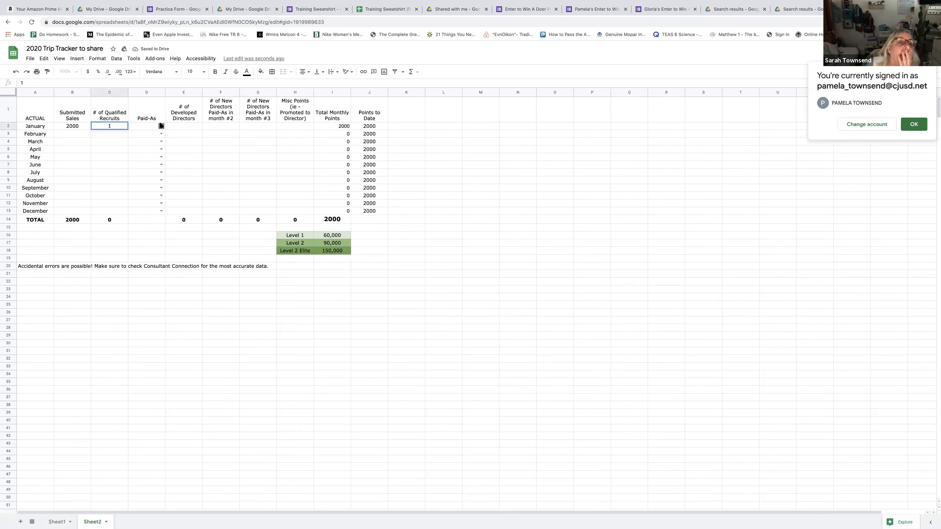
click(161, 126)
click(152, 146)
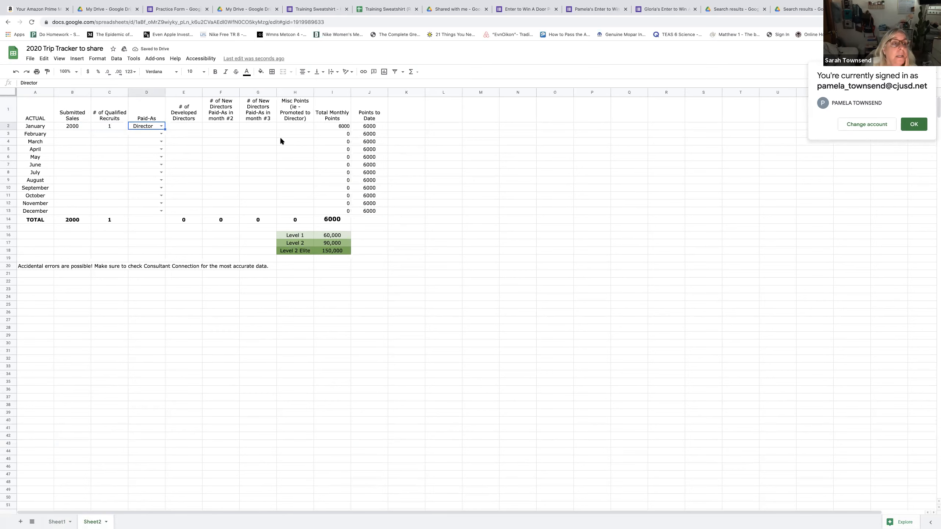
- Fill in February on the ACTUAL sheet with 4000 submitted sales, 2 qualified recruits and Paid-As Advanced Director
click(85, 135)
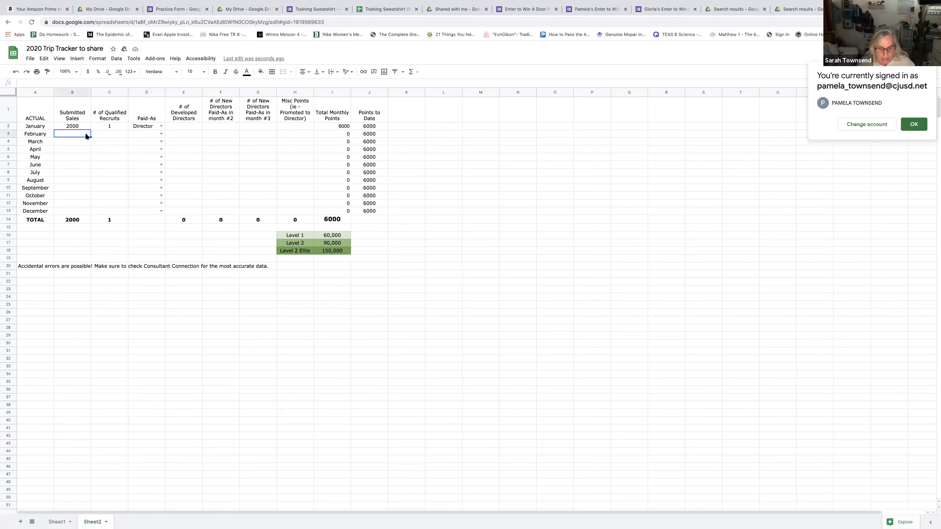
text(4000)
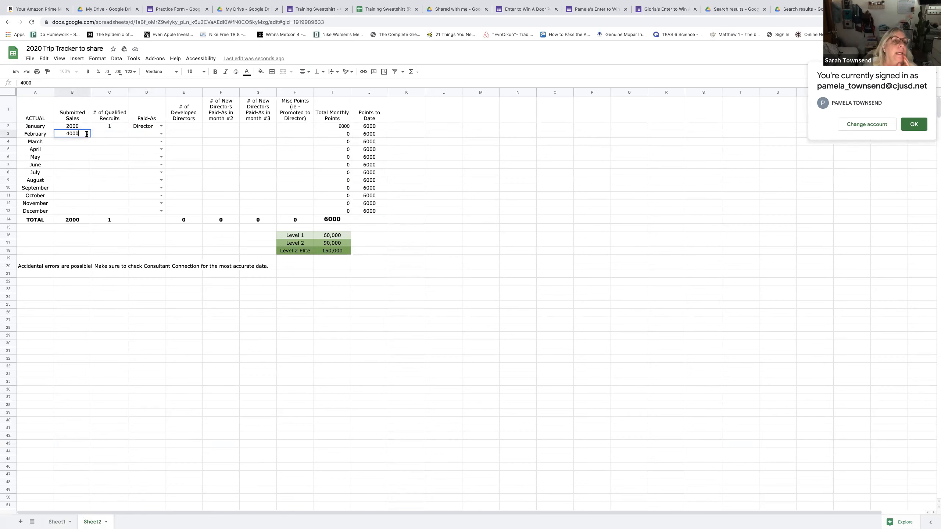
click(112, 132)
text(2)
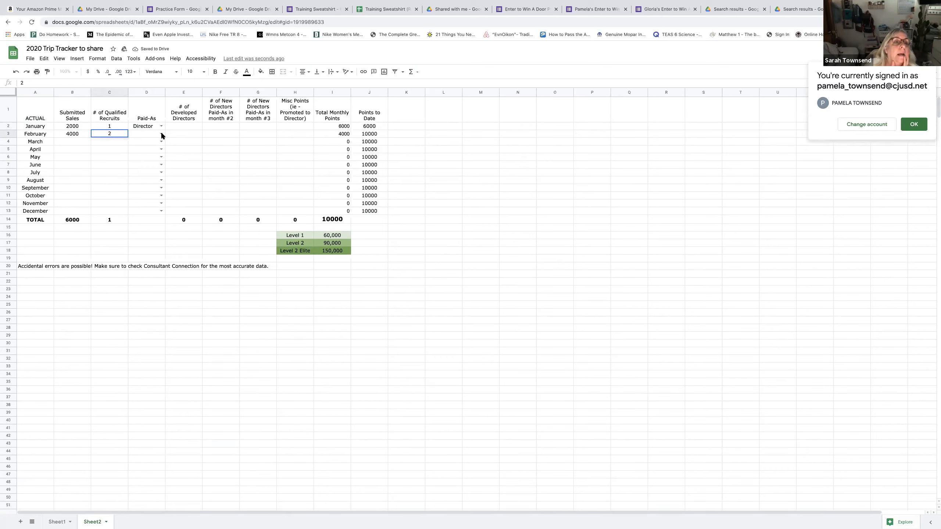
click(161, 134)
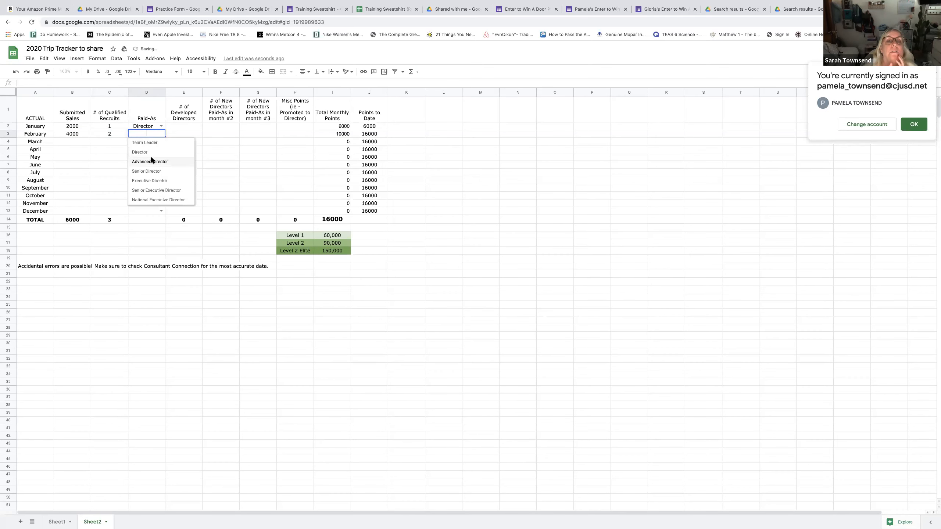
click(151, 162)
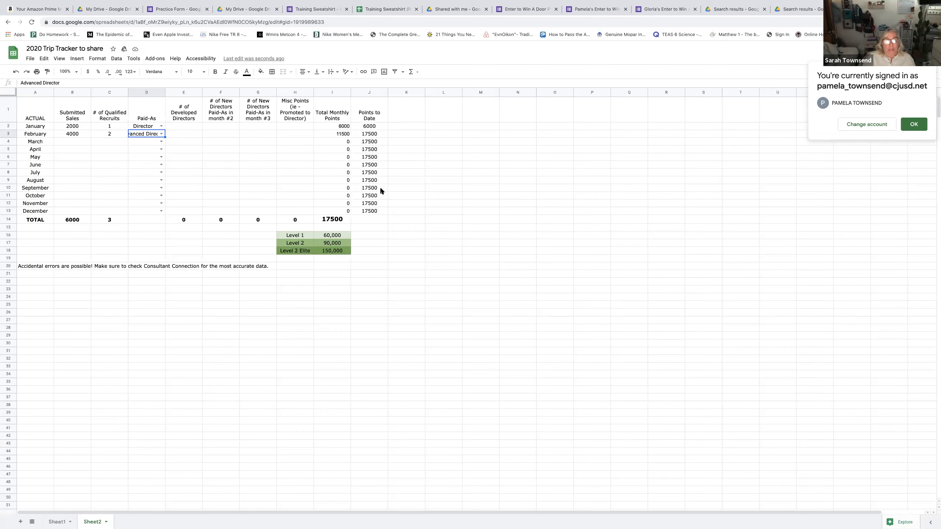
- Set September on the GOAL sheet to 5000 submitted sales and 1 qualified recruit
scroll(60, 285, down, 2)
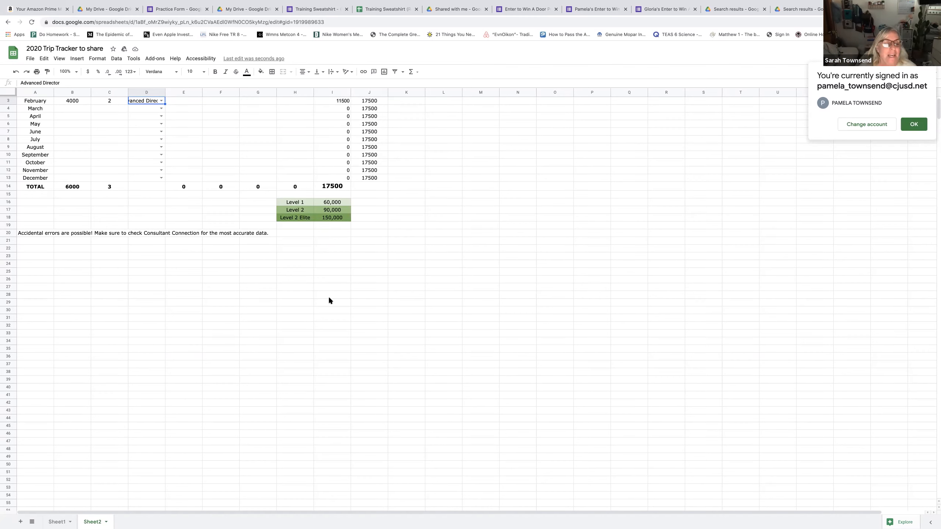
click(60, 522)
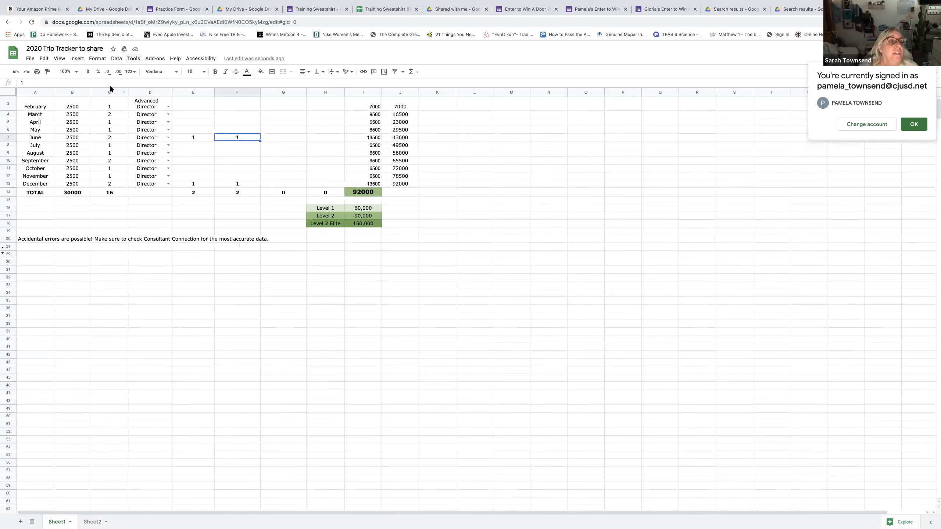
click(78, 161)
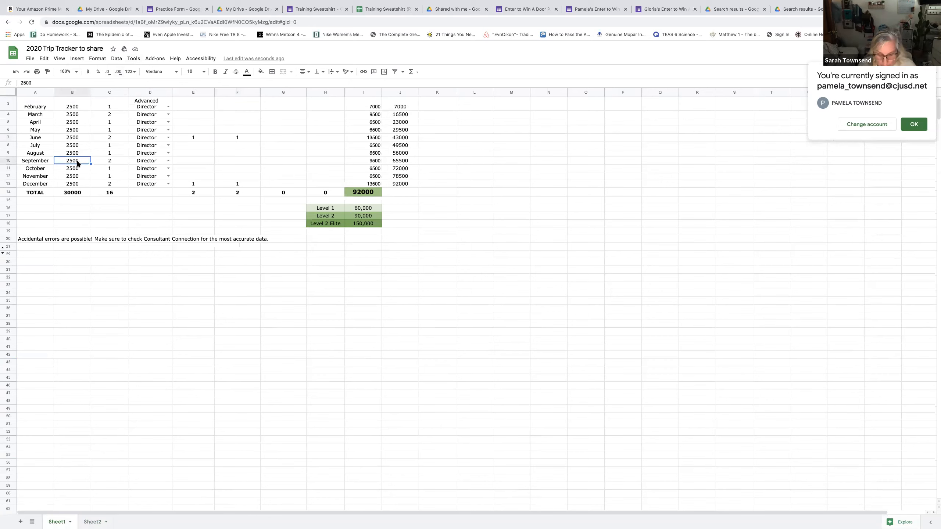
text(5000)
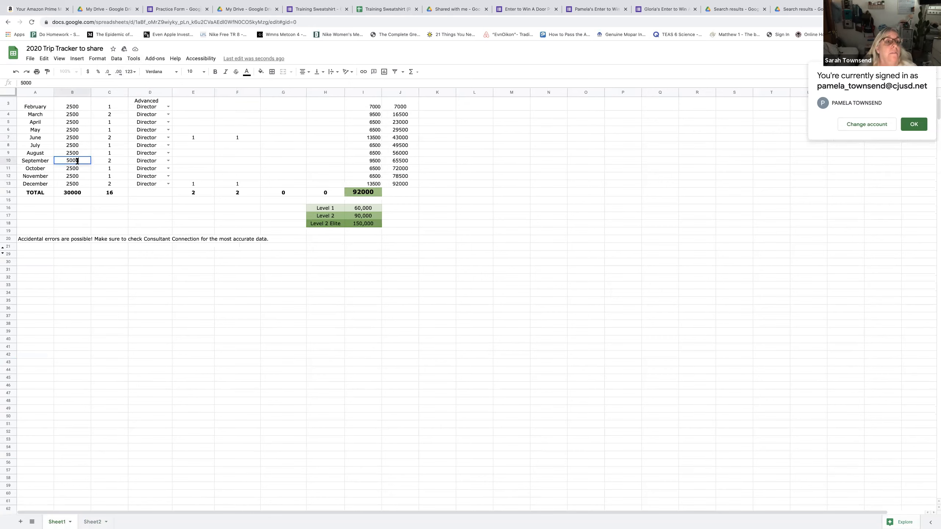
click(111, 164)
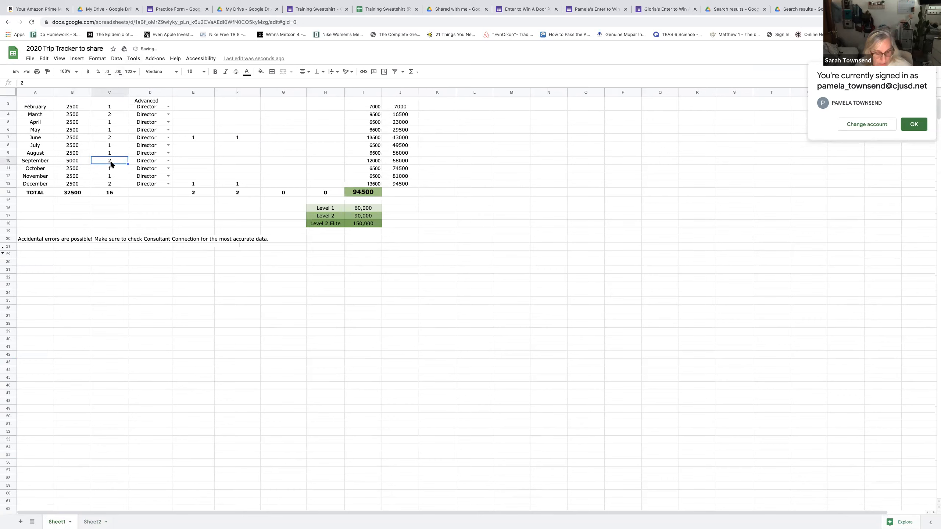
text(1)
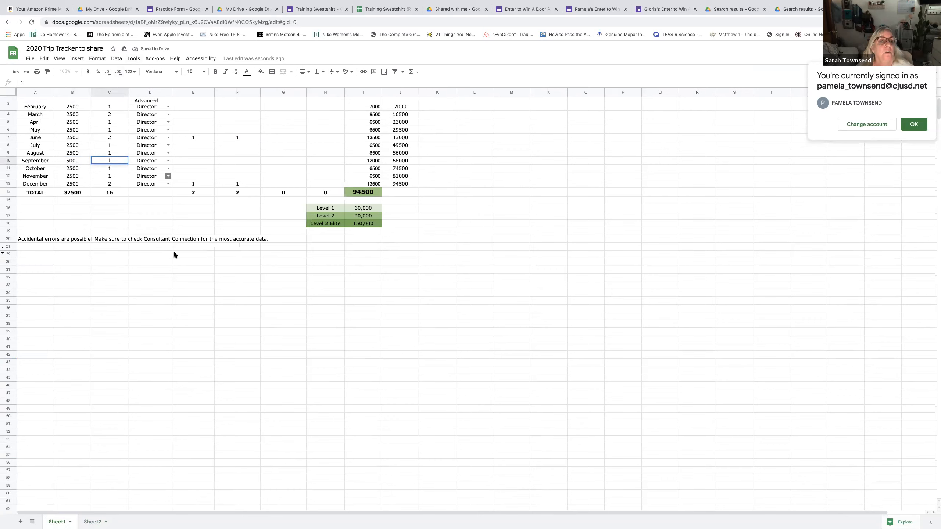
click(169, 284)
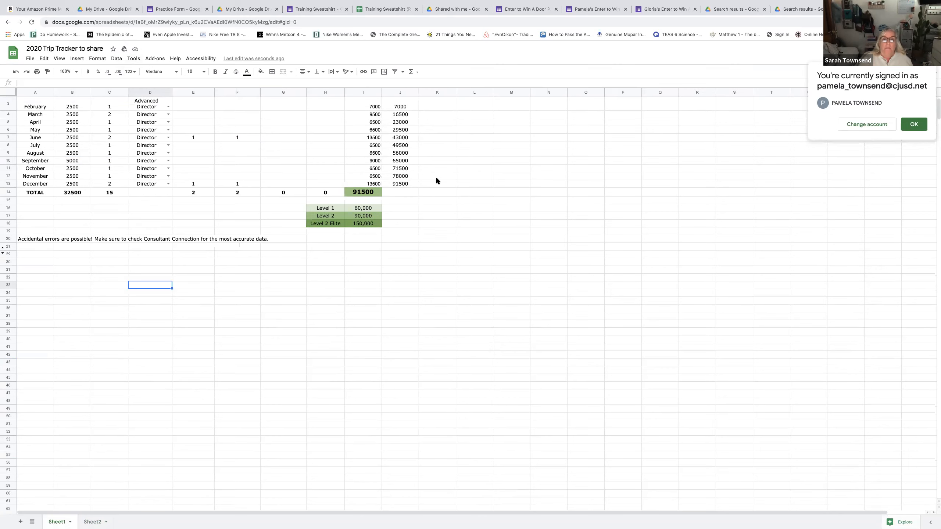
- Examine the GOAL sheet's column headings, monthly points and yearly total against the level targets
scroll(437, 169, right, 2)
key(Up)
key(Up)
key(Up)
key(Up)
key(Up)
key(Up)
key(Up)
key(Up)
key(Up)
key(Up)
key(Up)
key(Up)
key(Up)
key(Up)
key(Up)
key(Up)
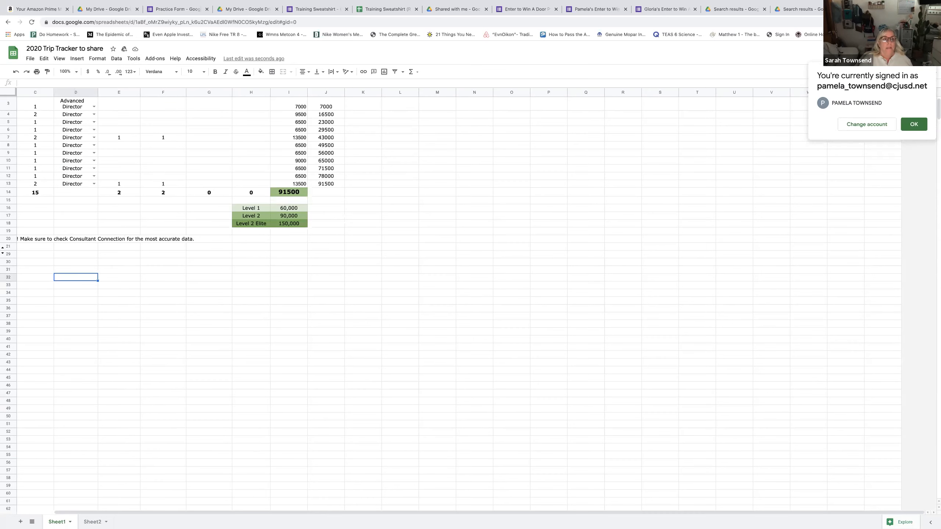
key(Up)
key(Up)
key(Up)
key(Up)
key(Up)
key(Up)
key(Up)
key(Up)
key(Up)
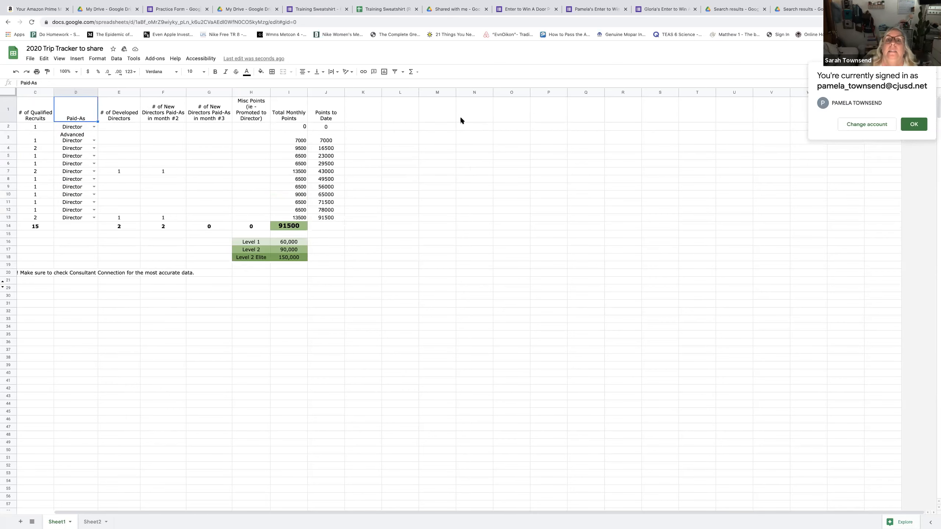
mouse_move(440, 4)
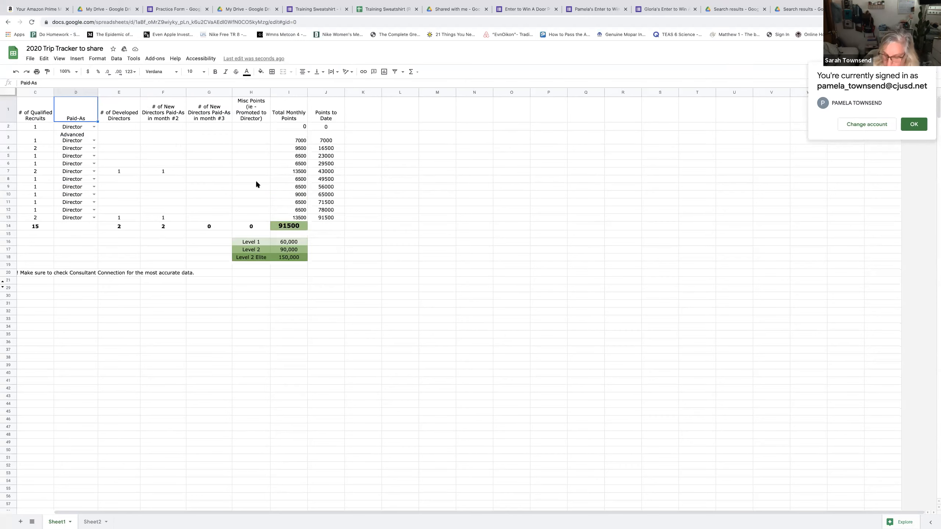
key(Left)
key(Left)
key(Left)
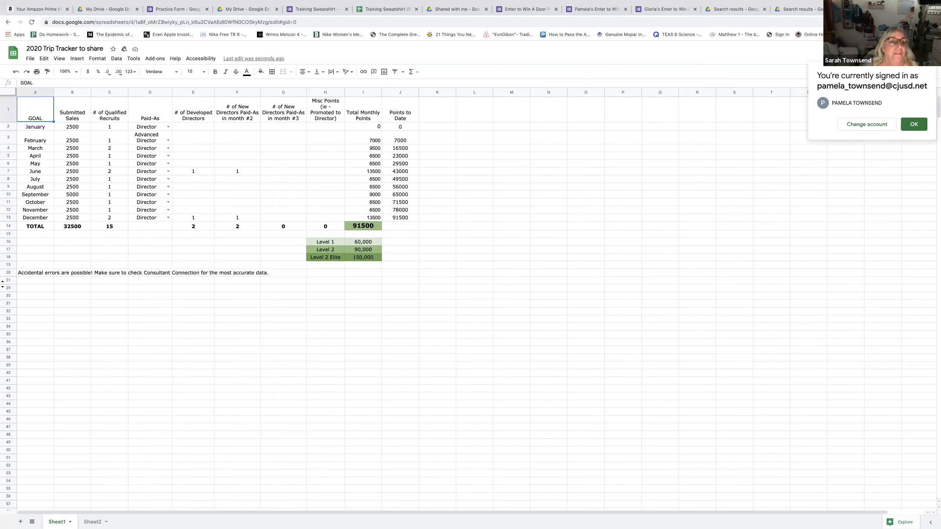
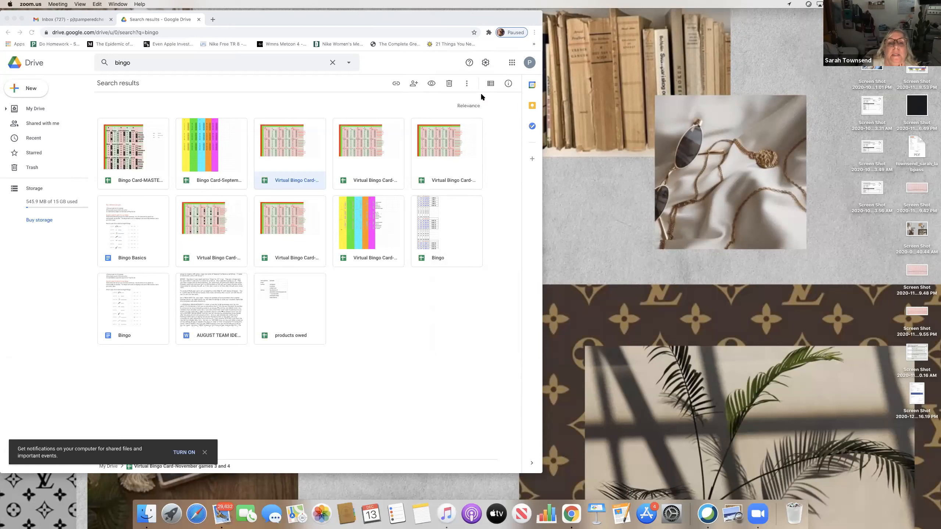
- Open the Virtual Bingo Card-November games 9 AND 10 spreadsheet from the bingo search results
click(441, 136)
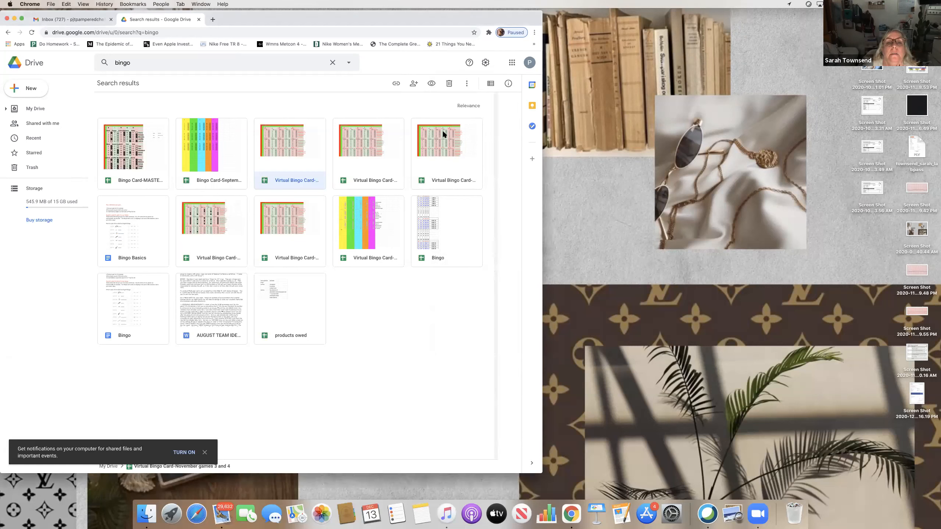
click(440, 138)
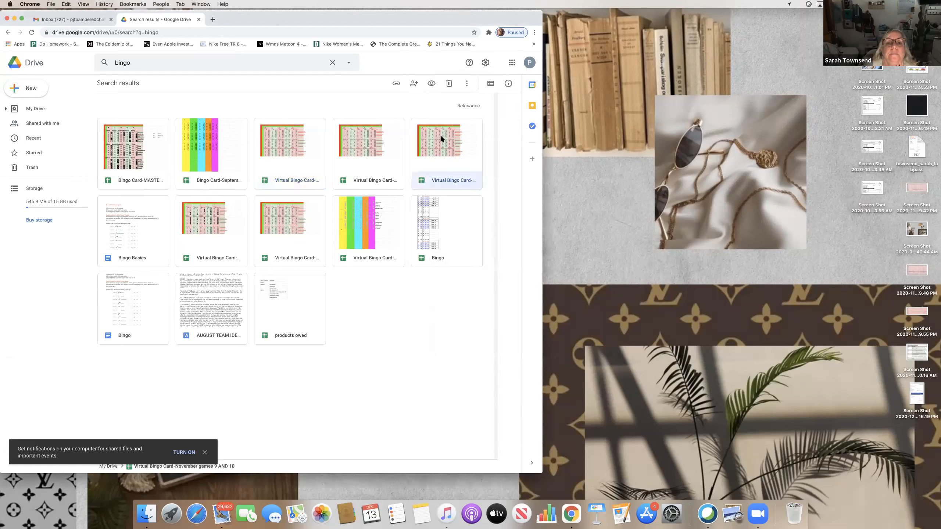
double_click(435, 178)
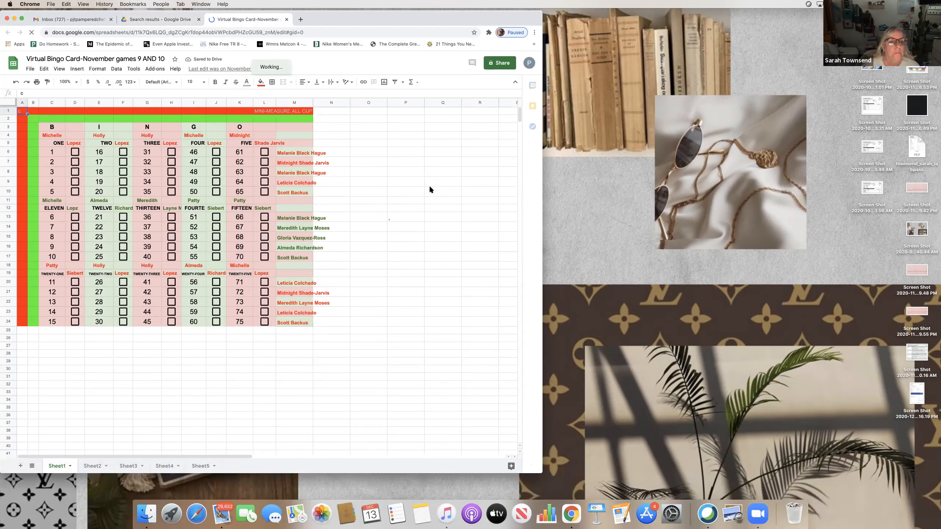
- Insert a checkbox in empty cell O3 beside the bingo card and try ticking and clearing it
click(359, 127)
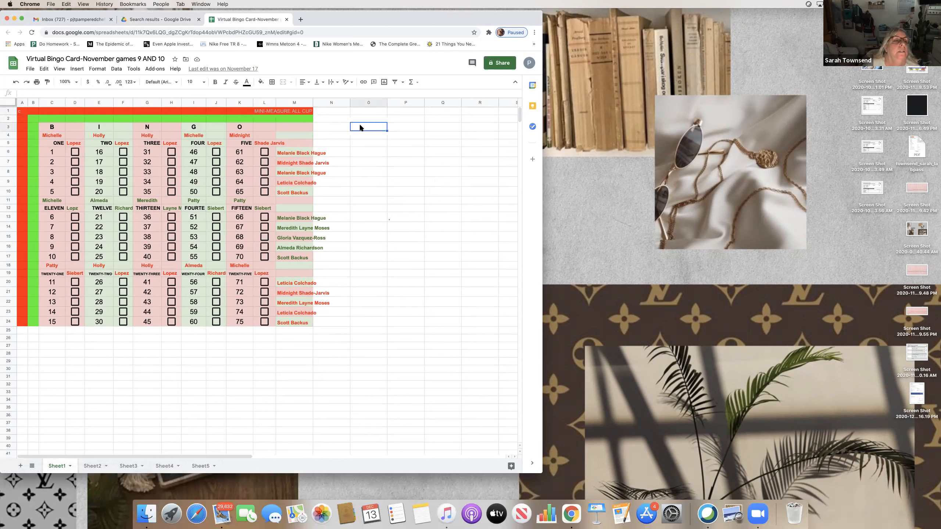
click(78, 70)
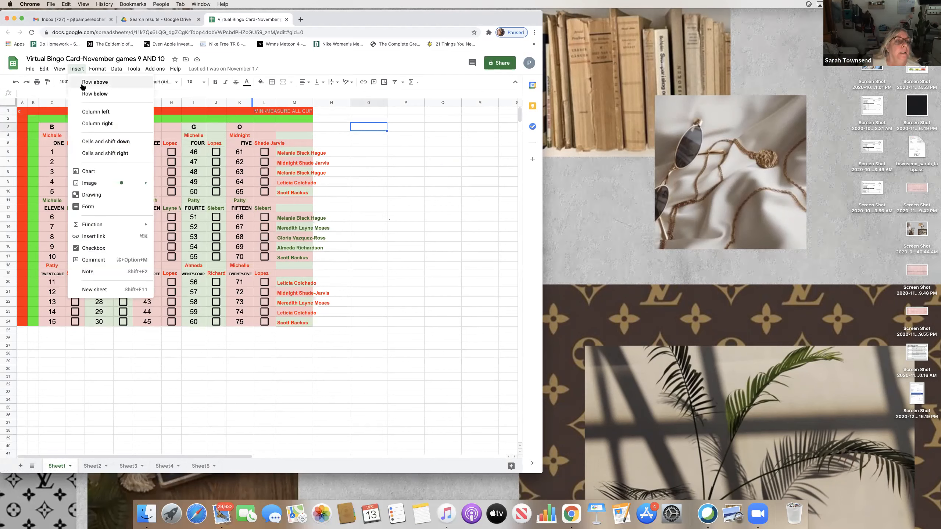
click(101, 249)
click(392, 225)
click(370, 127)
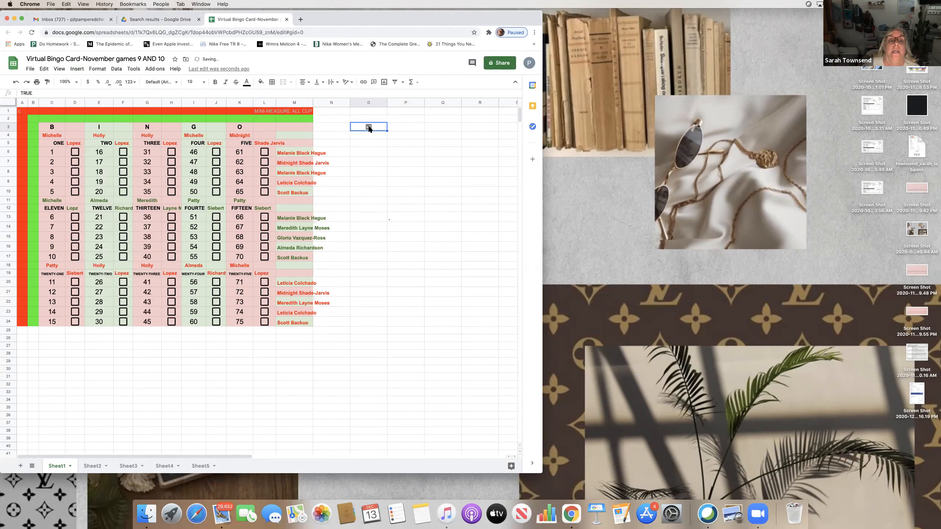
click(372, 129)
click(369, 127)
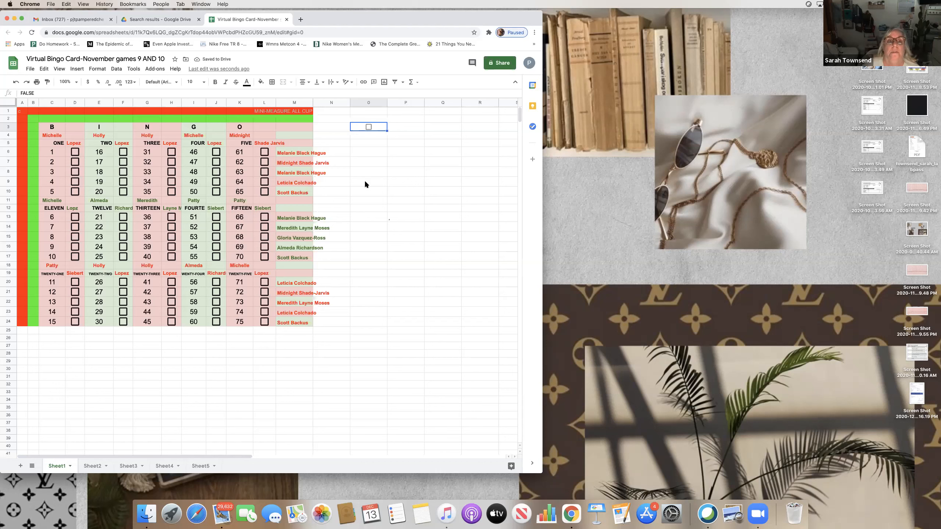
- Insert checkboxes in cells P1 through P27 beside the bingo card
drag(401, 110, 405, 349)
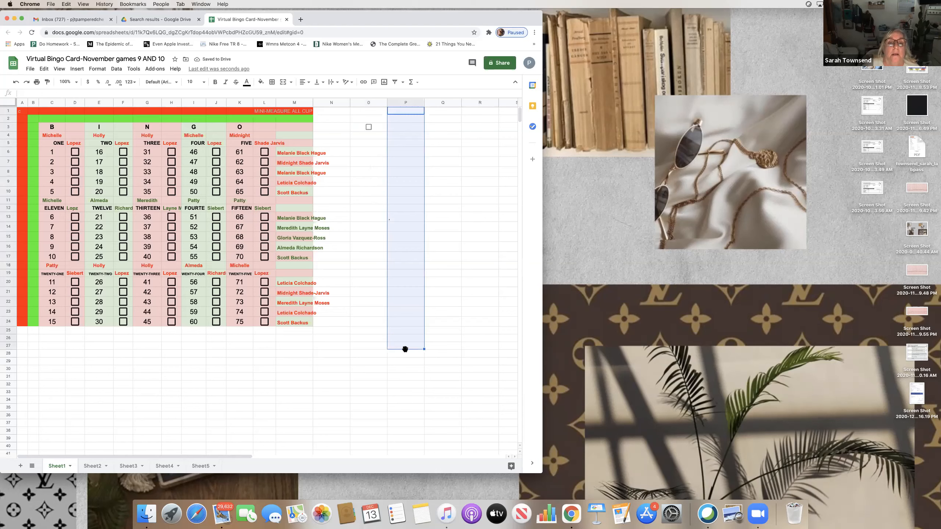
click(77, 69)
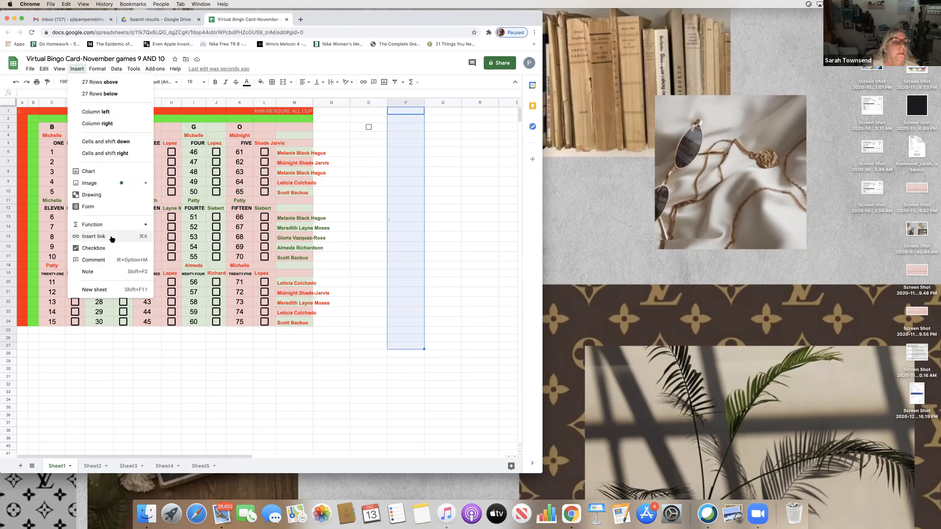
click(106, 248)
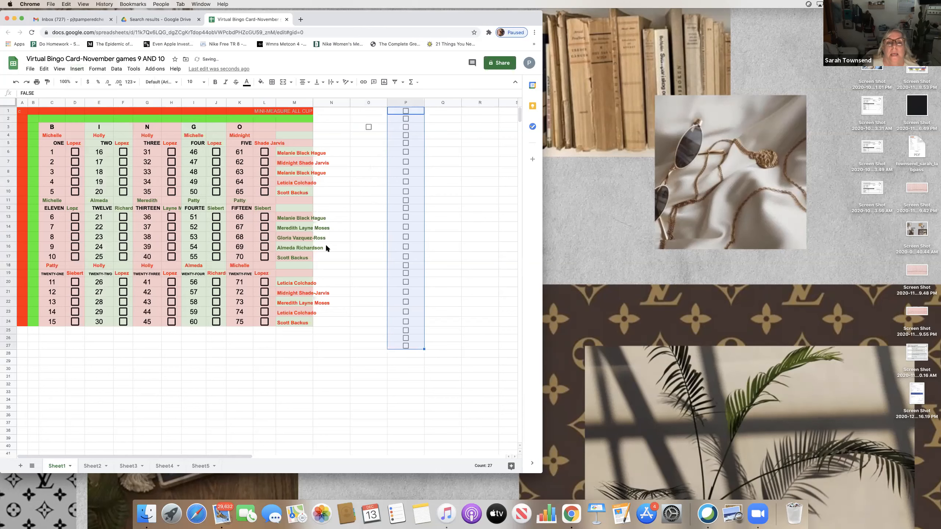
click(475, 261)
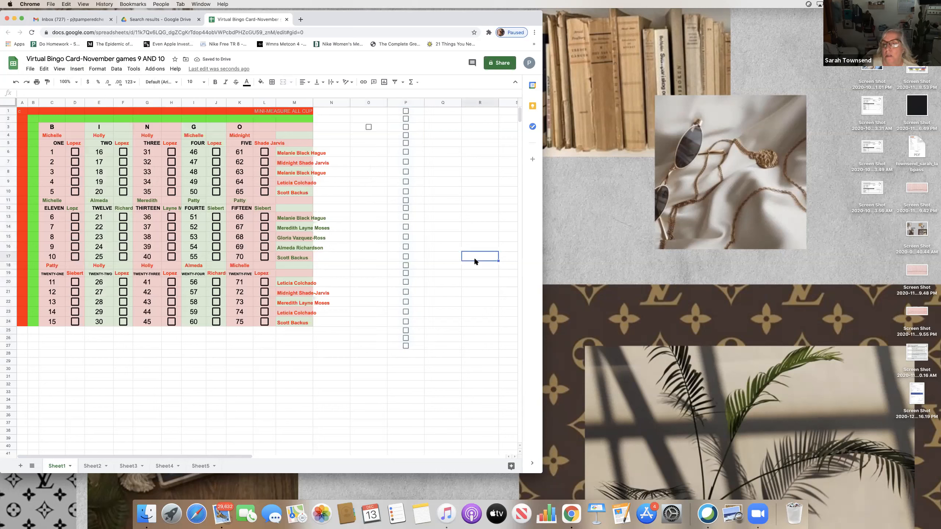
- Try ticking and clearing the checkboxes in cells P16 and P17
click(405, 255)
click(405, 248)
click(406, 247)
click(406, 256)
click(460, 262)
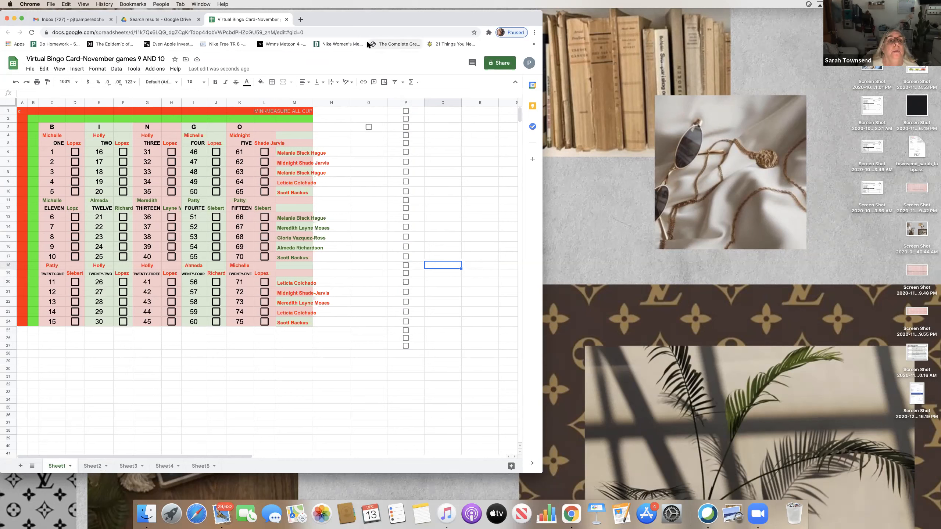
- Open Google Drive in a new browser tab, search for "boo" and open the Booking Blitz Booking Leads (Responses) spreadsheet
click(300, 19)
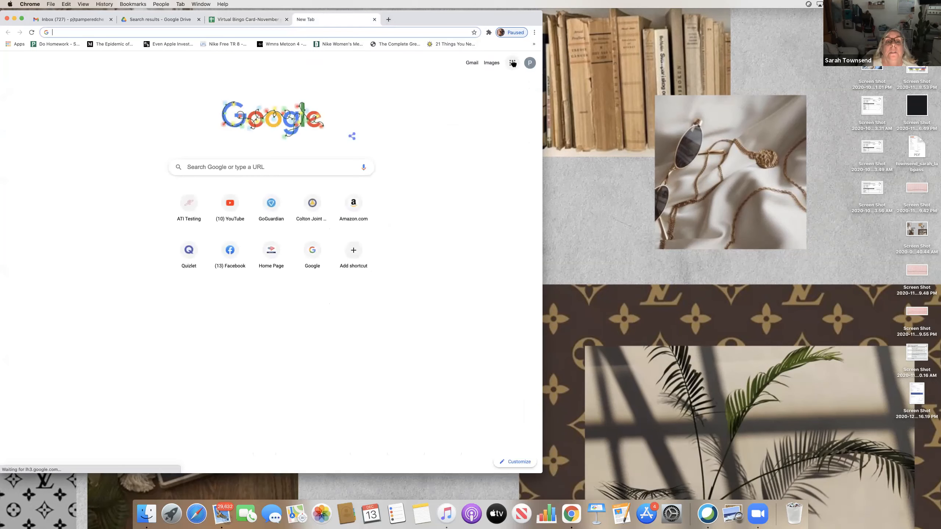
click(512, 63)
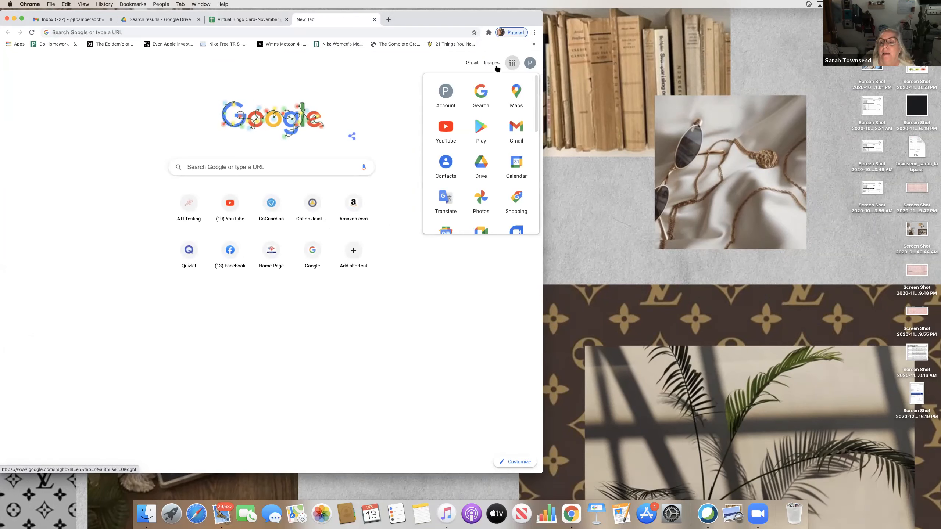
click(480, 167)
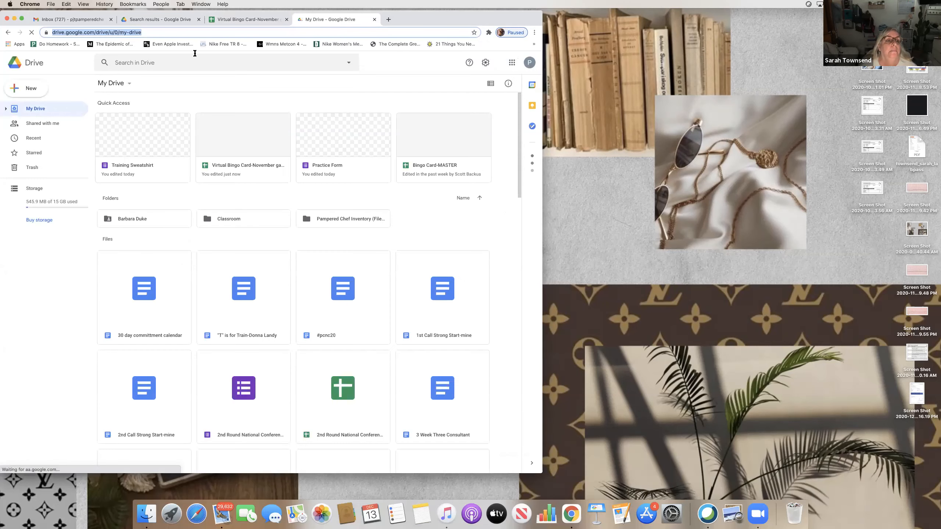
click(190, 64)
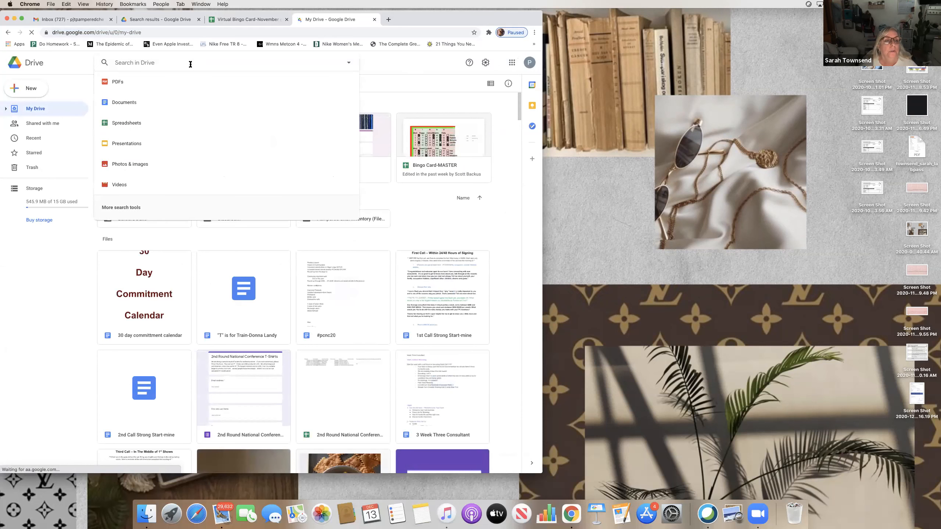
text(bo)
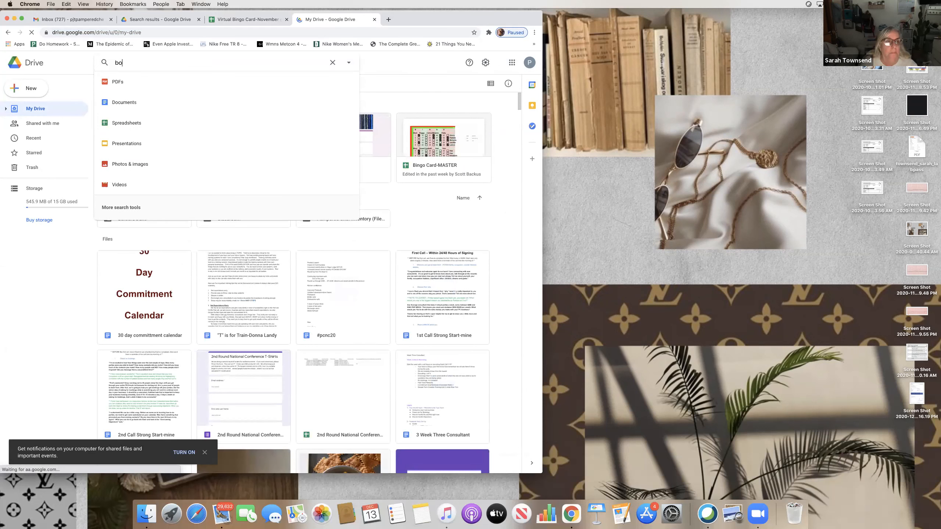
text(o)
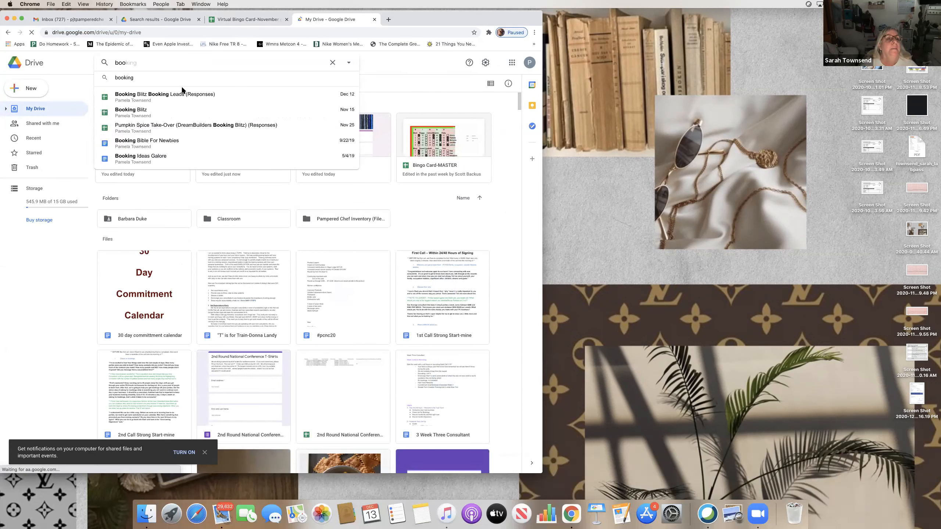
click(177, 94)
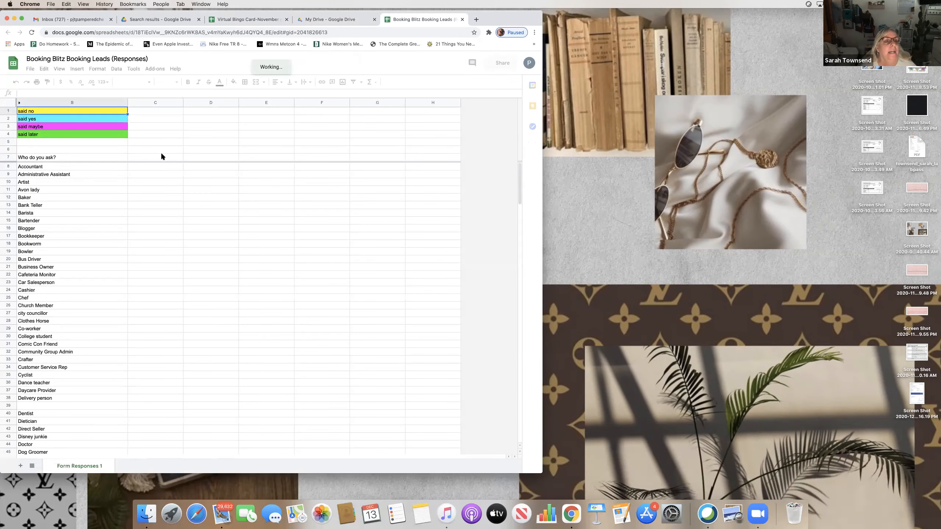
- Enter the headings said no, said yes, said maybe and said later in cells C7 to F7, beside "Who do you ask?"
click(160, 159)
text(said no)
key(Tab)
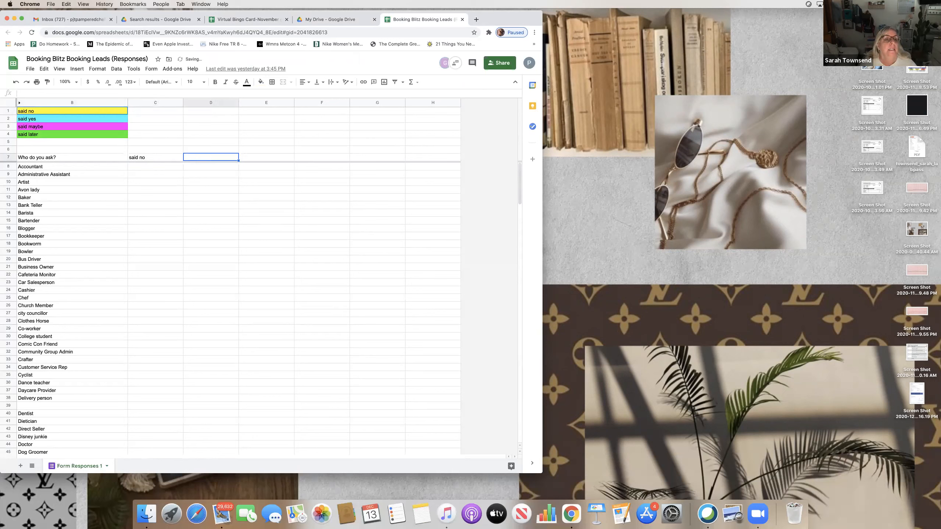
text(said yess)
key(Tab)
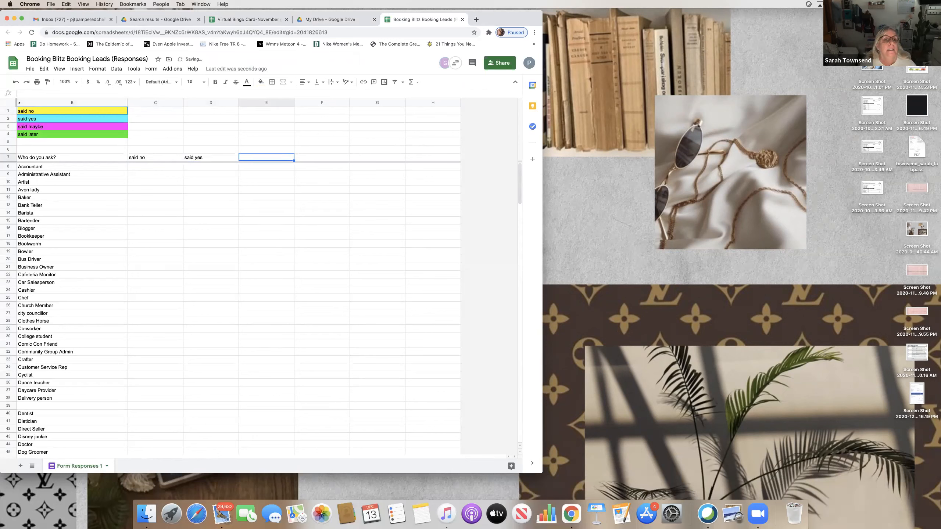
text(said m)
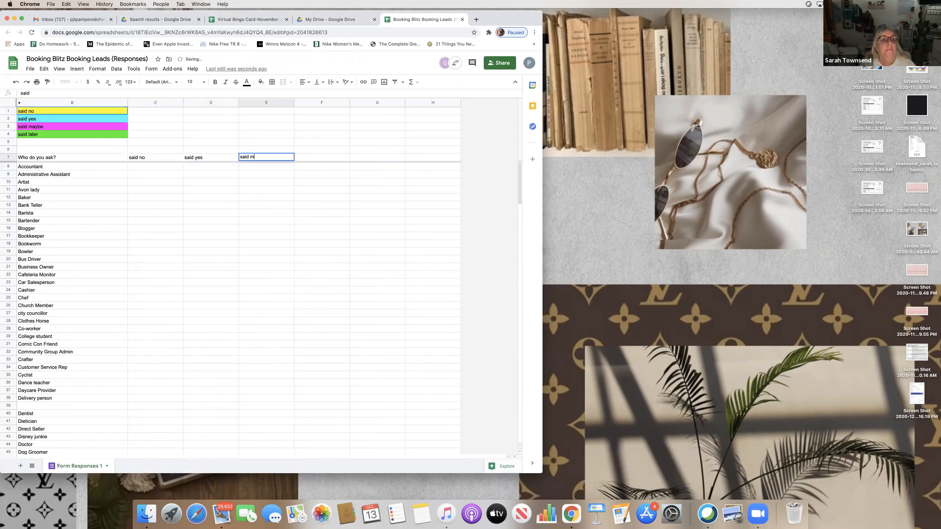
text(aybe)
key(Tab)
text(said later)
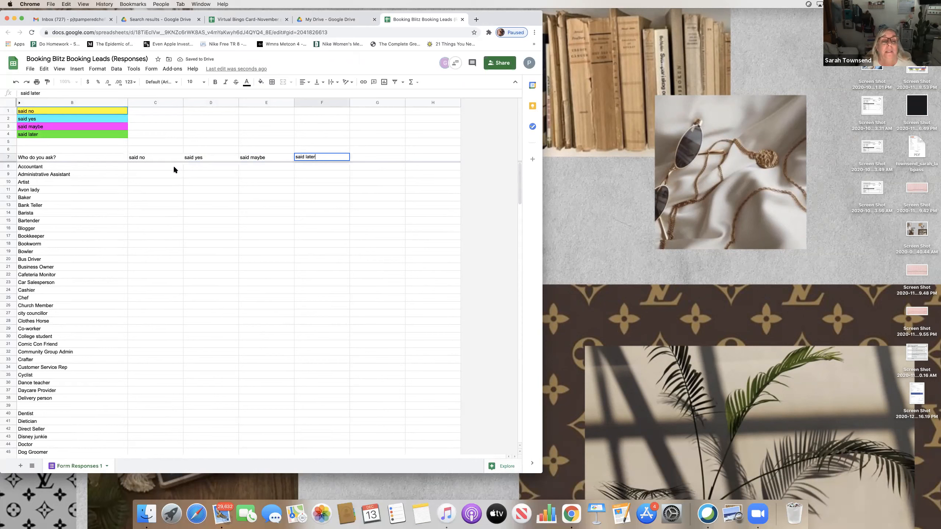
- Insert checkboxes in cells C8 to C44 under said no and D8 to D44 under said yes
drag(169, 165, 158, 449)
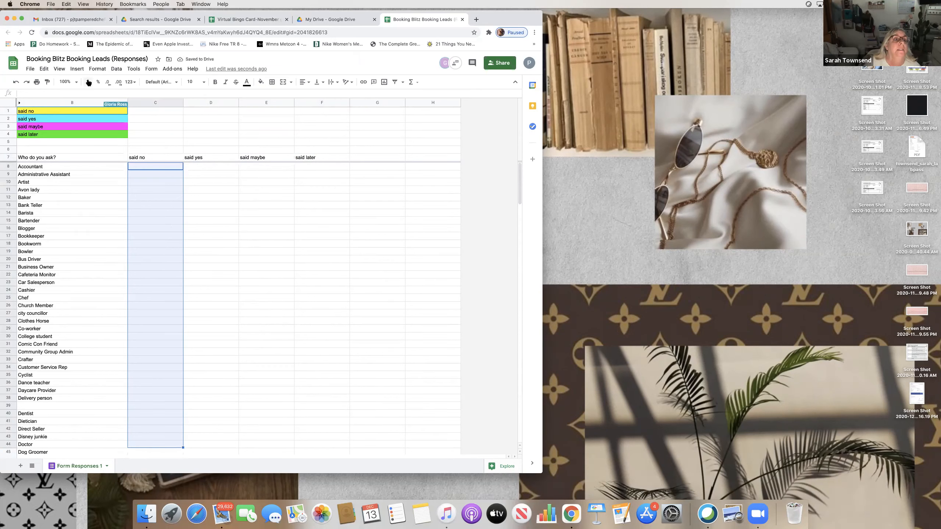
click(77, 70)
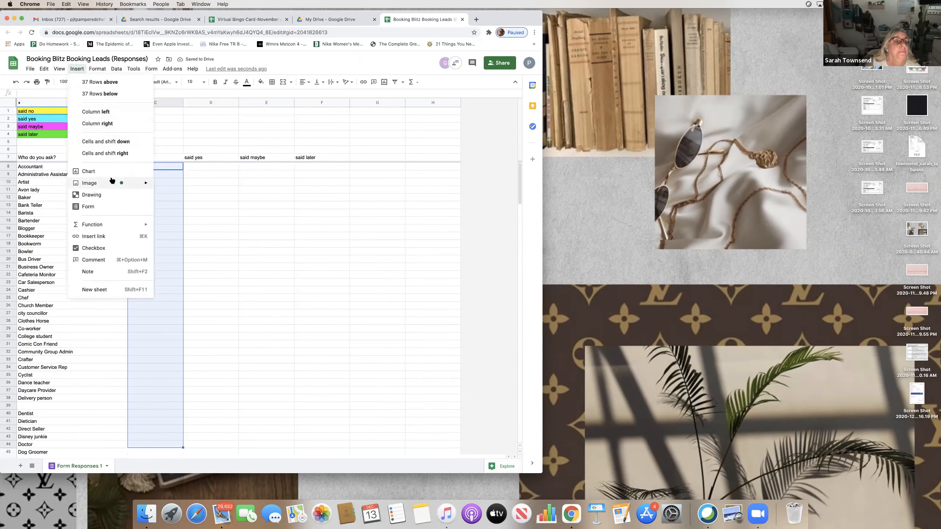
click(106, 248)
drag(198, 166, 213, 443)
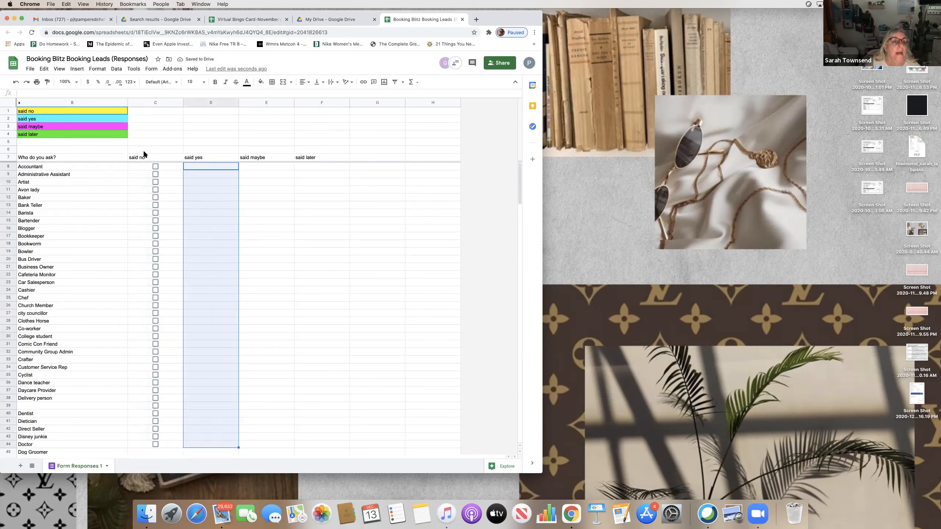
click(76, 69)
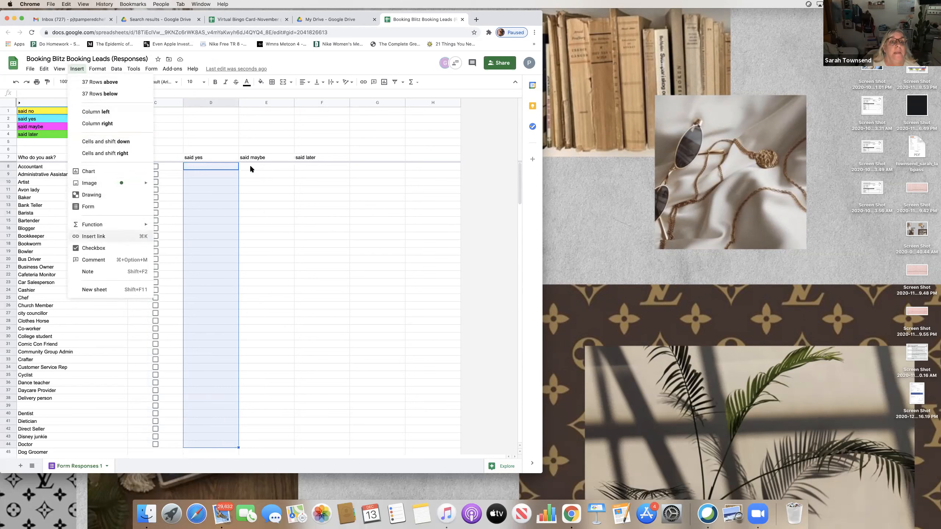
click(94, 248)
drag(259, 166, 282, 447)
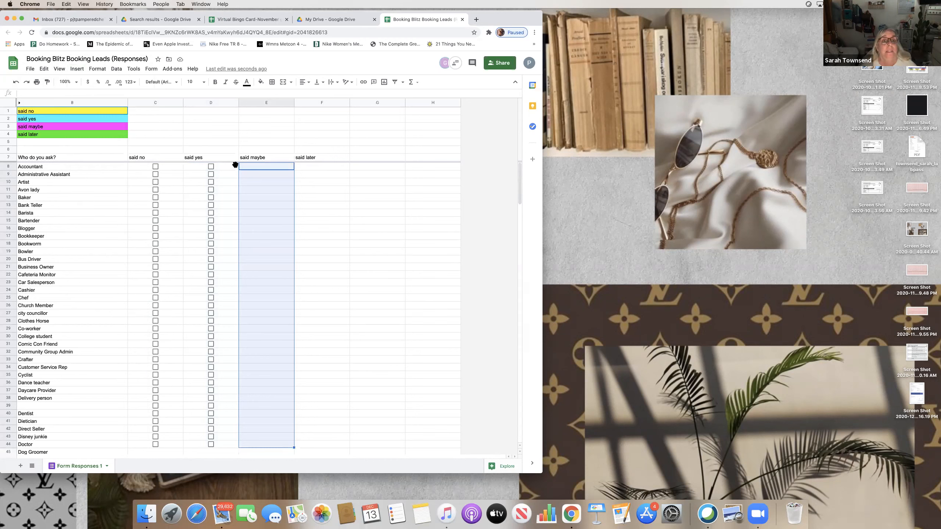
- Enter the headings sent message one and sent message two in cells G7 and H7
click(366, 160)
click(366, 157)
text(sent )
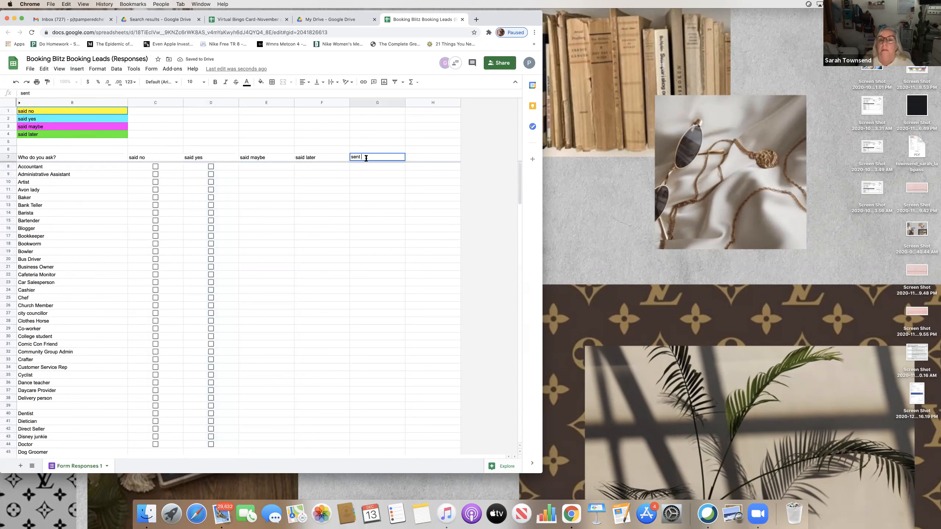
text(mes)
text(safge one)
key(Tab)
text(sent message two)
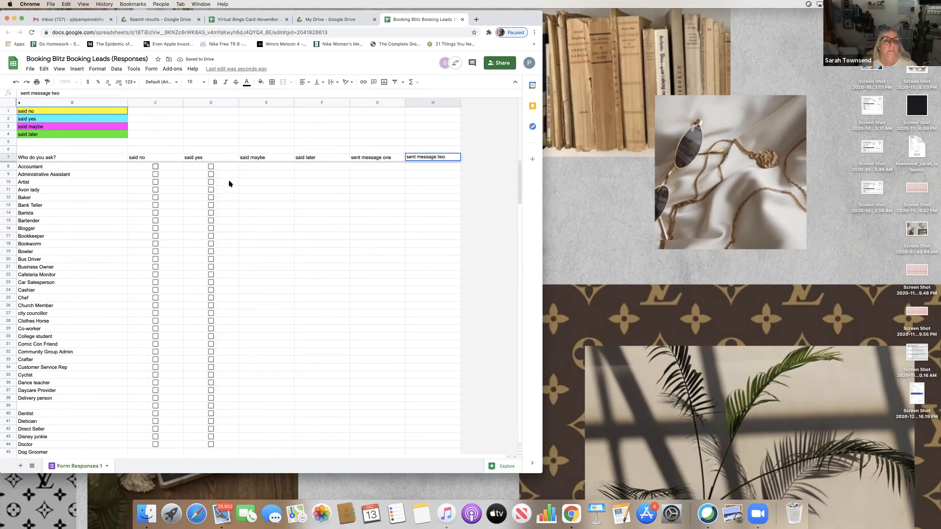
- Insert checkboxes in rows 8 to 44 of the sent message one and sent message two columns
mouse_move(381, 166)
mouse_down()
mouse_move(394, 448)
mouse_move(393, 441)
mouse_up()
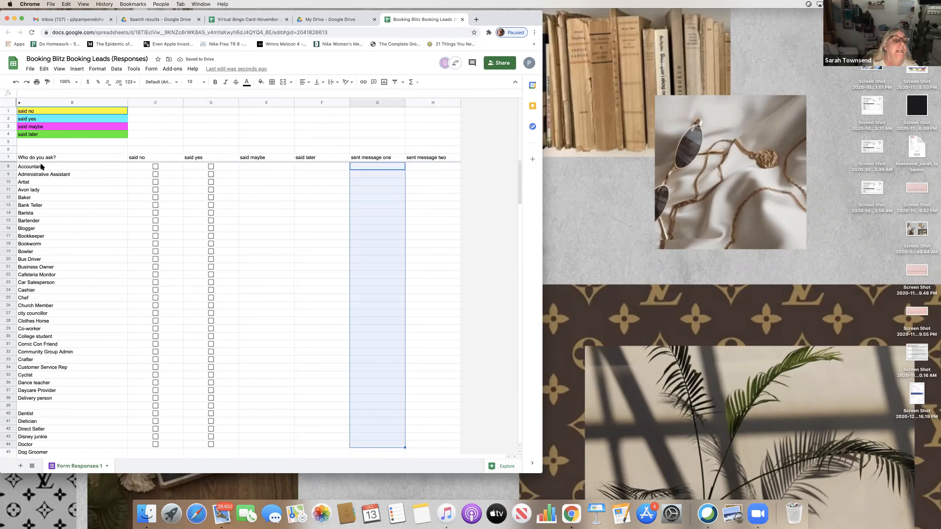
click(77, 71)
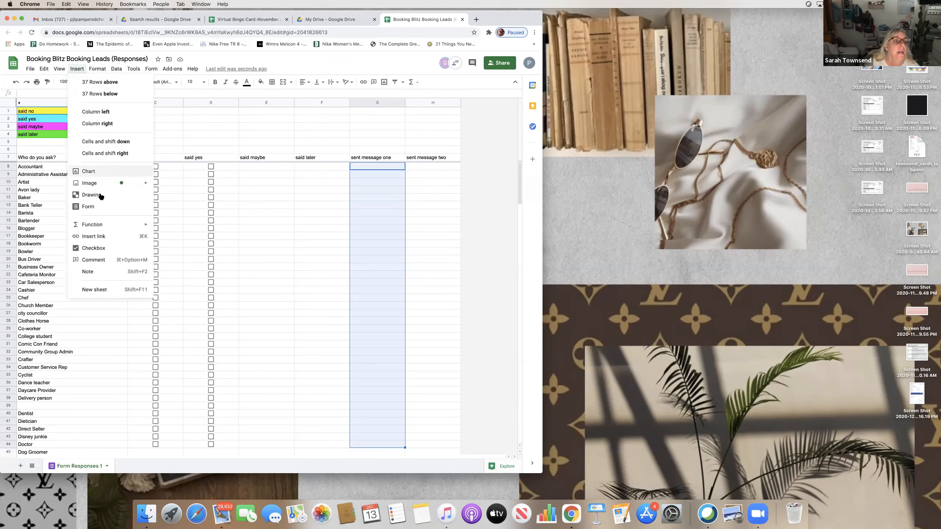
click(105, 251)
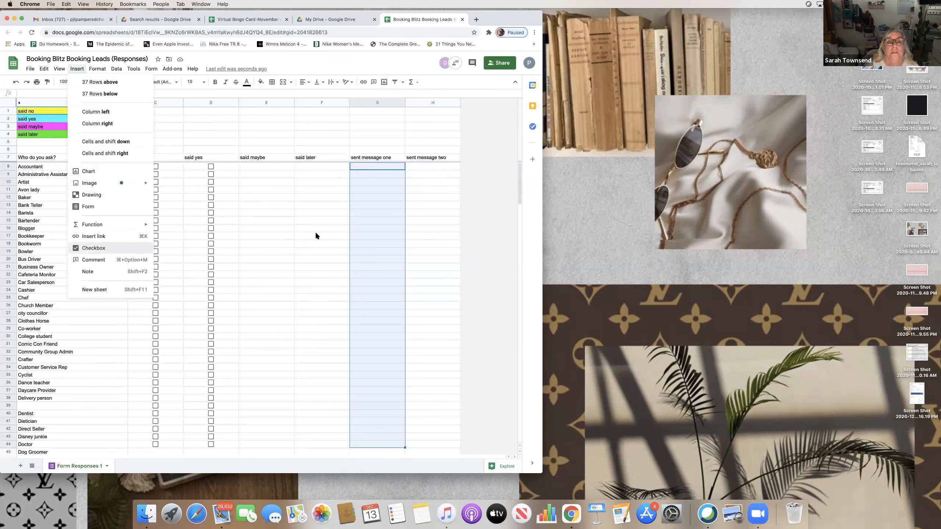
drag(408, 166, 427, 443)
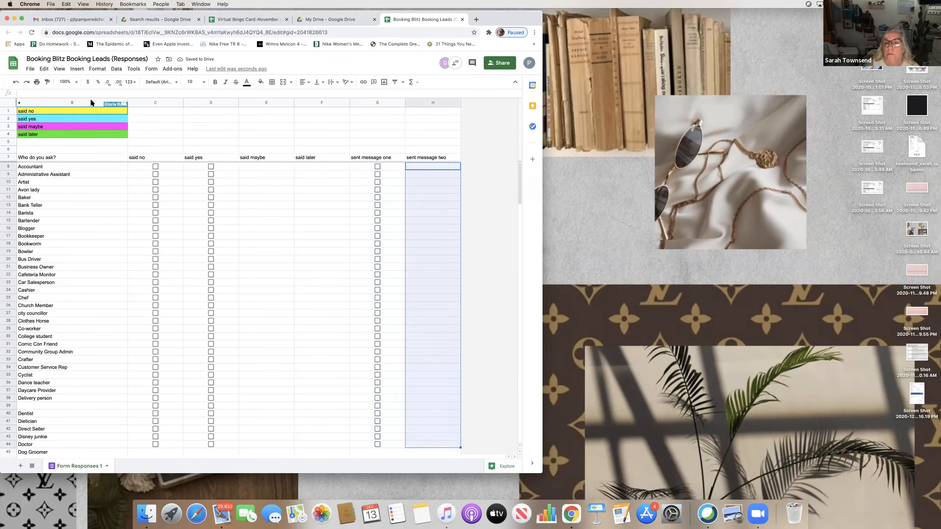
click(80, 72)
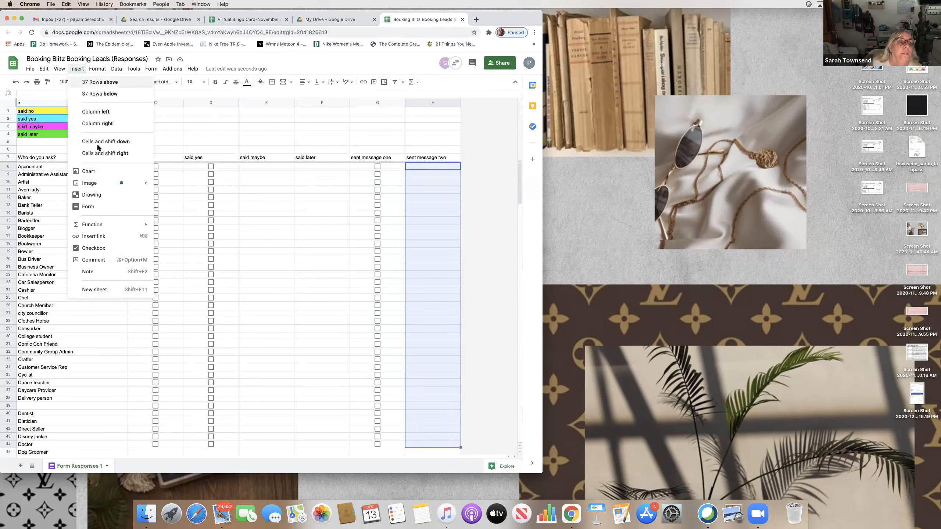
click(110, 248)
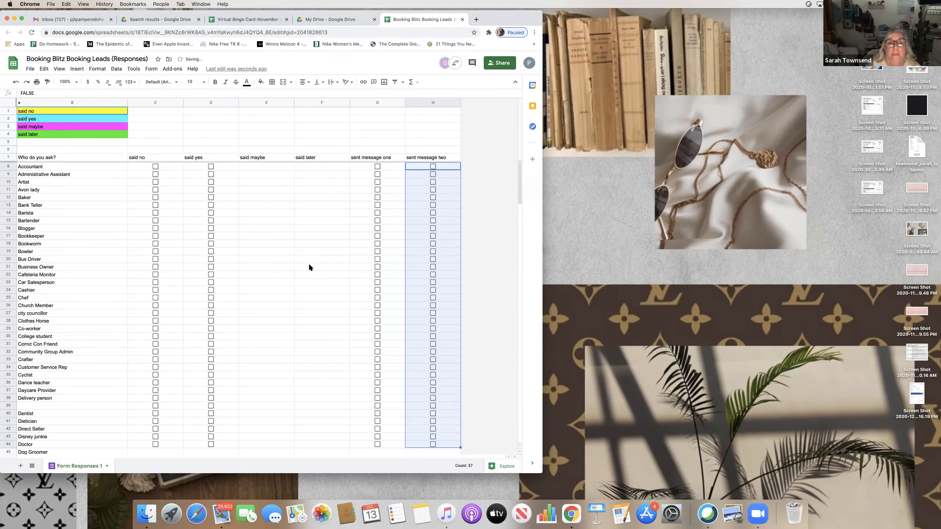
- Tick sent message two for Bank Teller and sent message one for Blogger and Bus Driver
click(362, 258)
click(443, 205)
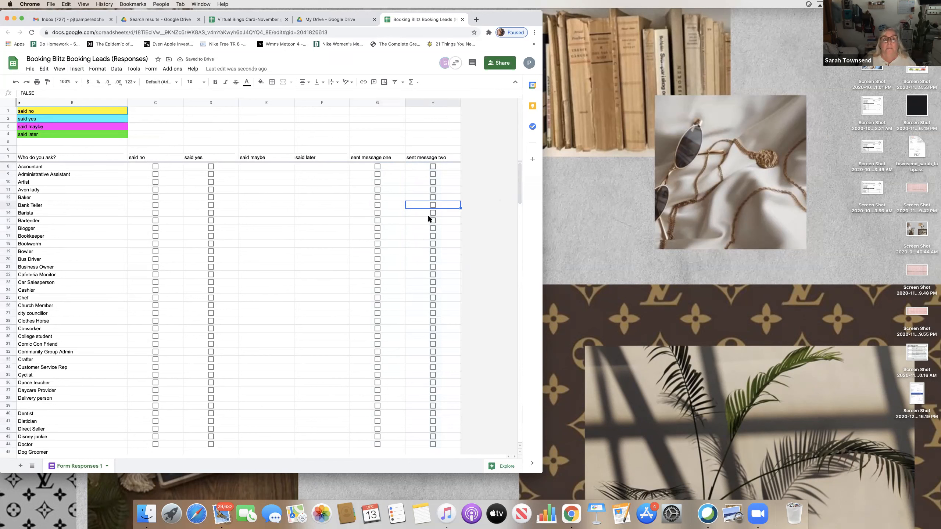
click(431, 205)
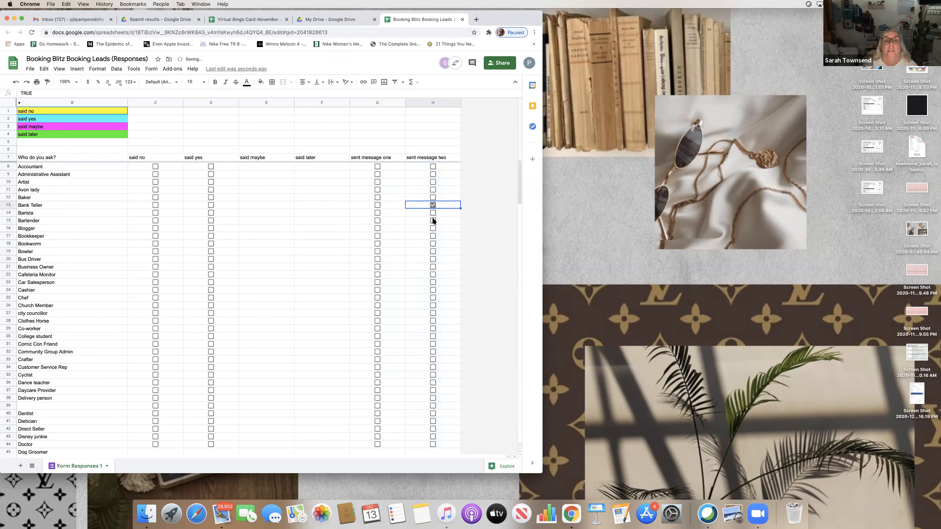
click(377, 228)
click(377, 259)
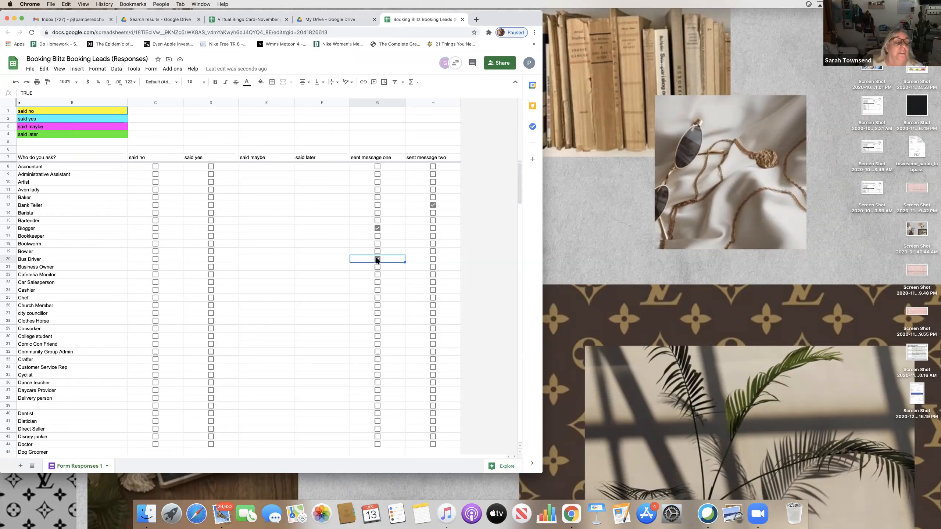
click(267, 168)
click(77, 69)
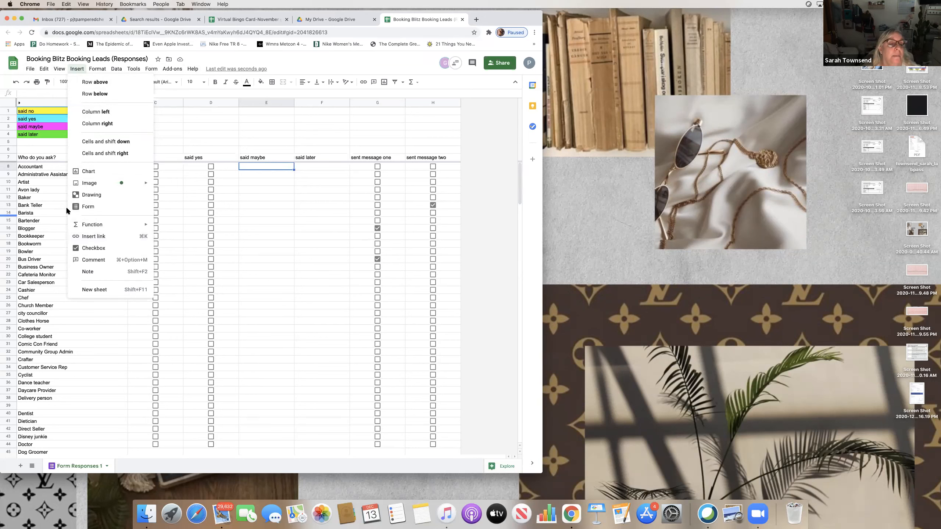
click(179, 236)
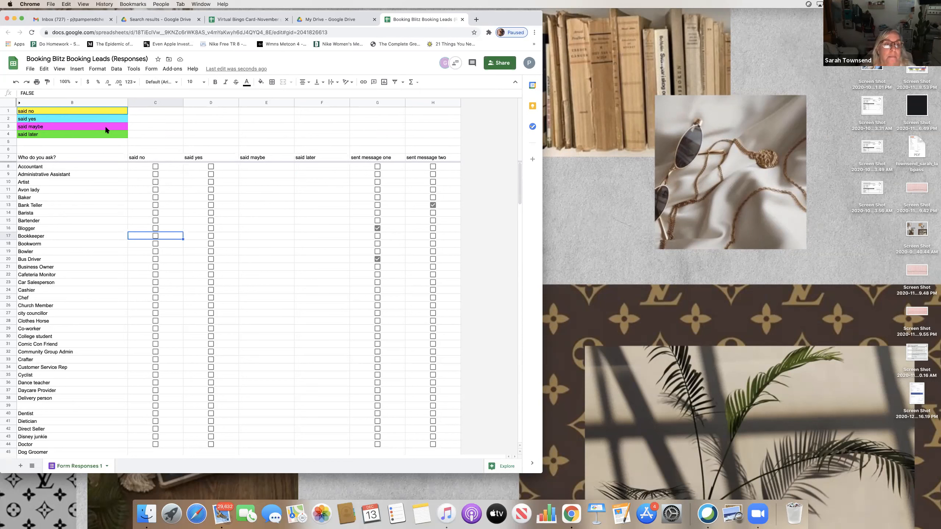
- Open the link editor for cell E18 in the Bookworm row under said maybe
scroll(136, 133, down, 1)
click(247, 237)
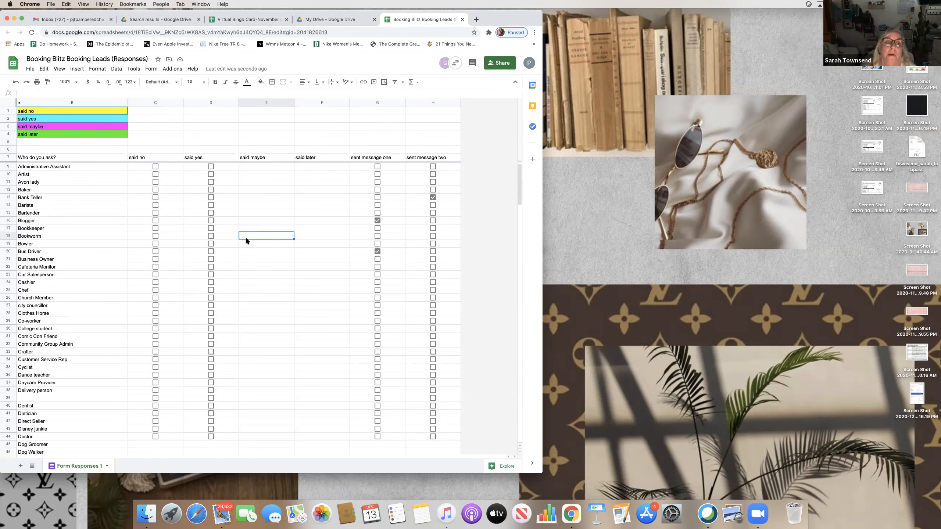
click(77, 69)
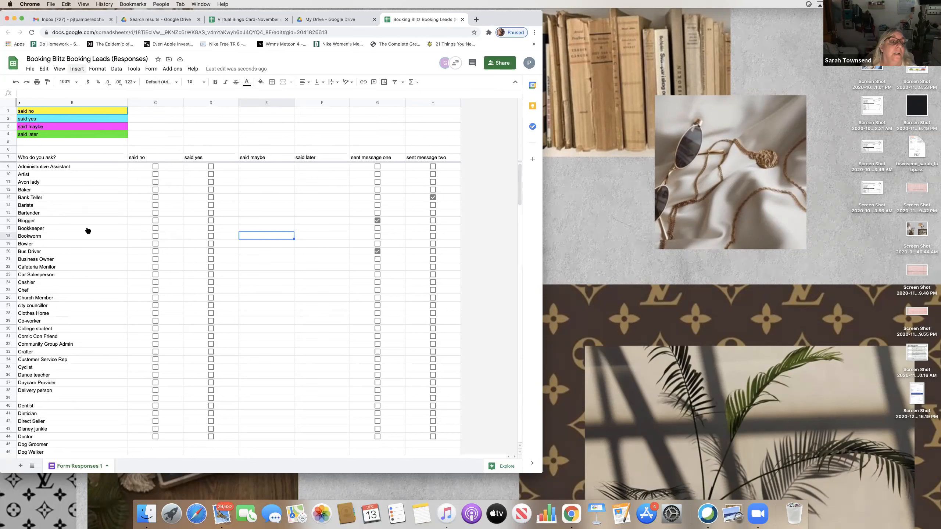
click(91, 236)
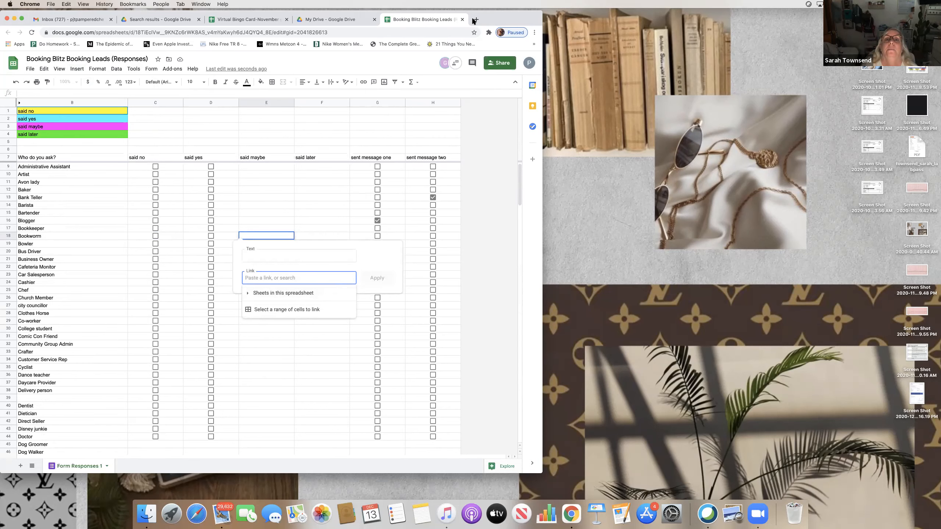
- Open pamperedchef.com in a new browser tab
key(super+t)
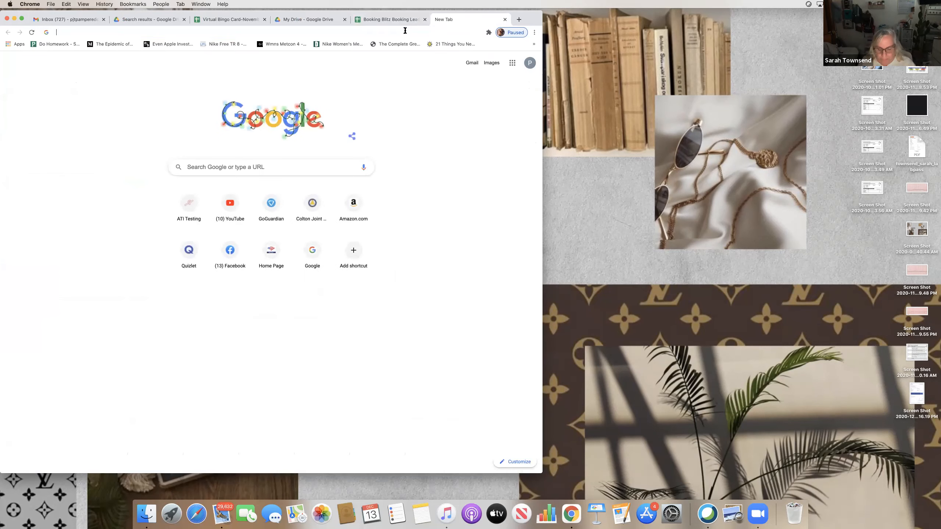
click(405, 30)
text(pamperedc)
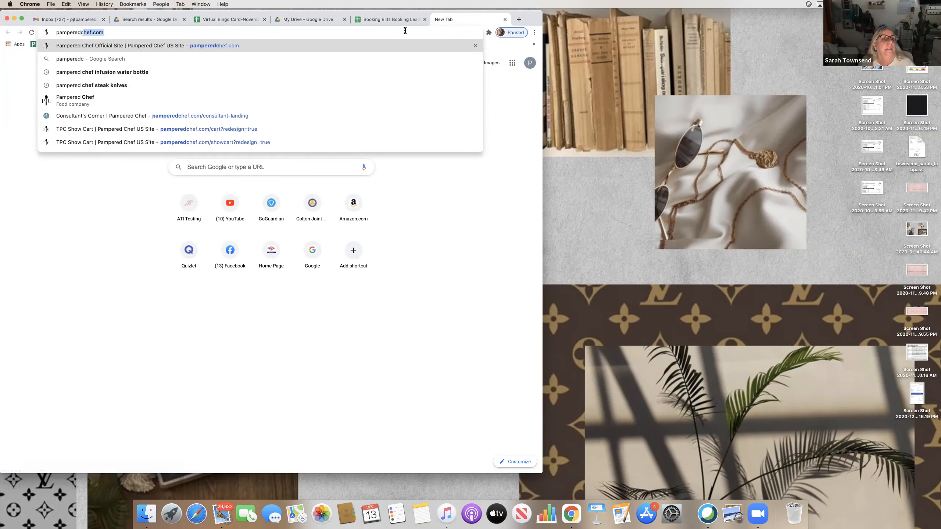
text(hef.com)
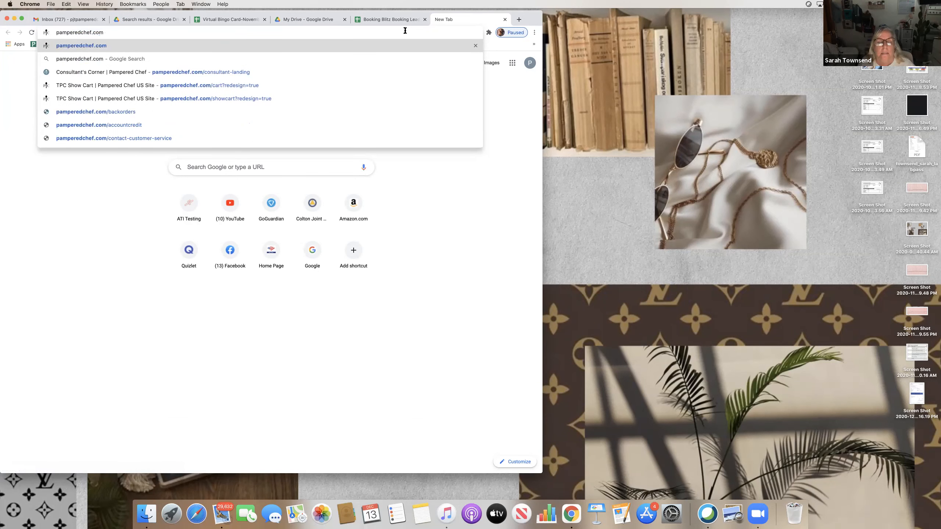
key(Return)
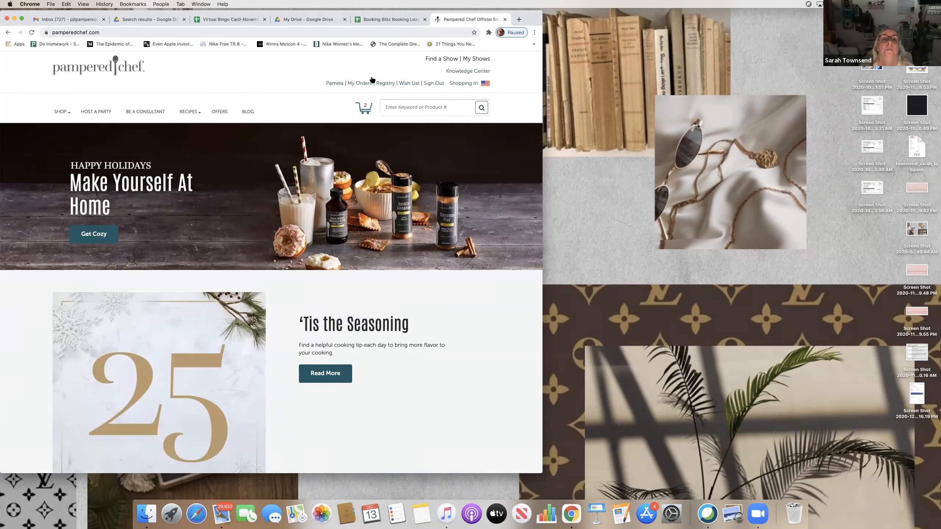
- Go to the Consultant's Corner and open its Parties & Orders list
mouse_move(332, 93)
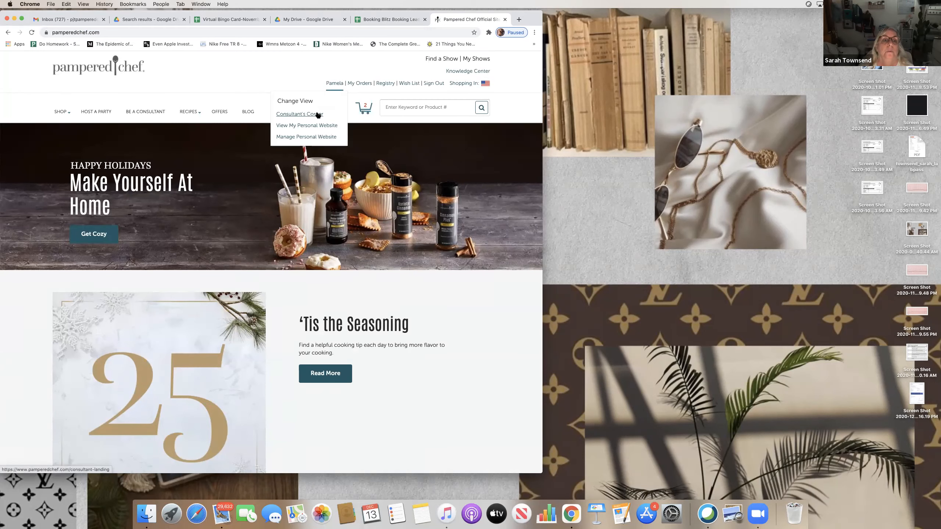
click(318, 115)
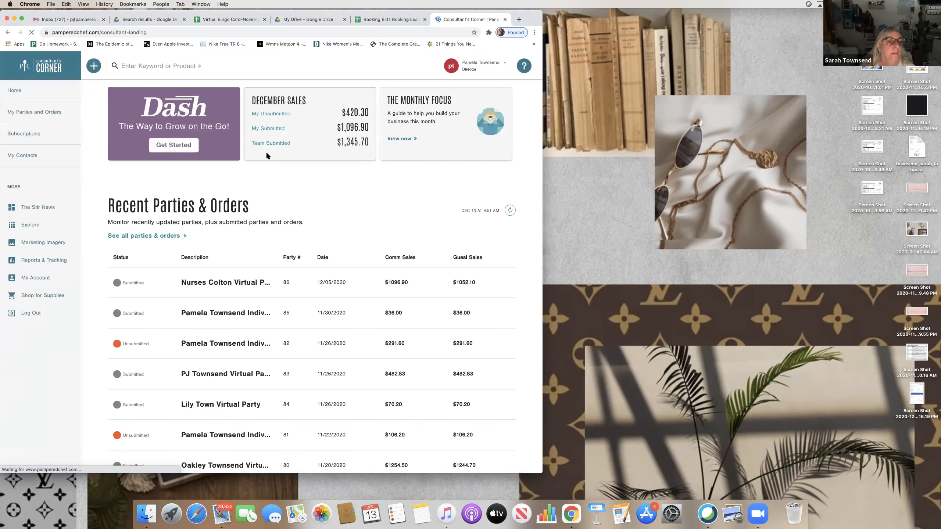
click(236, 349)
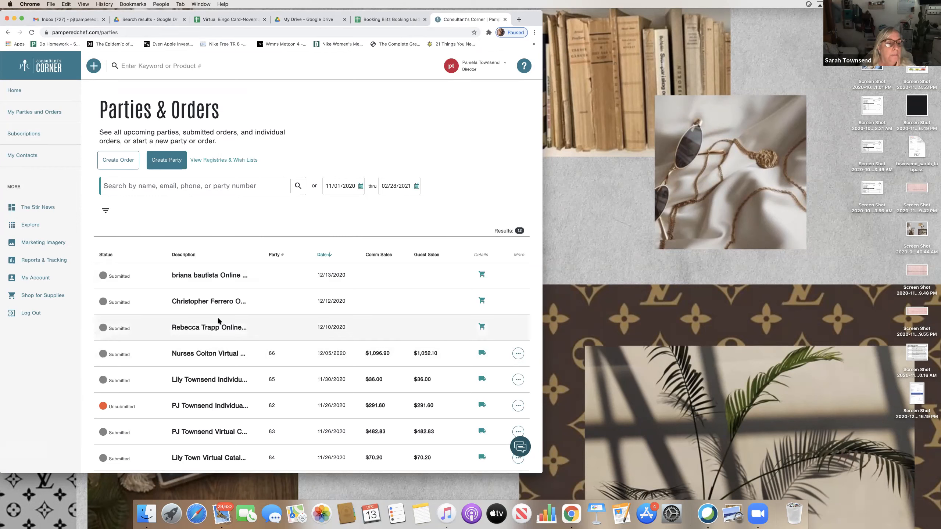
- View the orders of the unsubmitted 11/26/2020 party and open the 5.5" Cast Iron Skillet Set product page
double_click(204, 406)
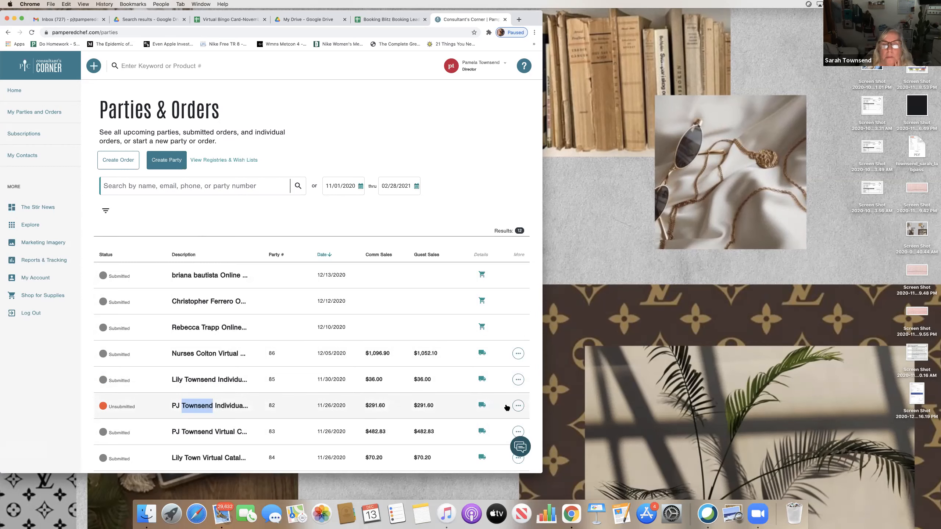
click(518, 406)
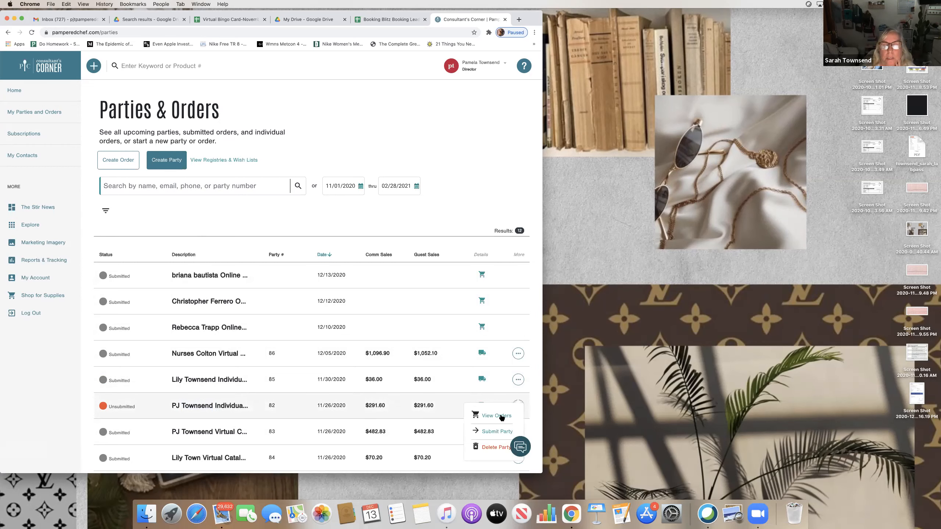
click(497, 416)
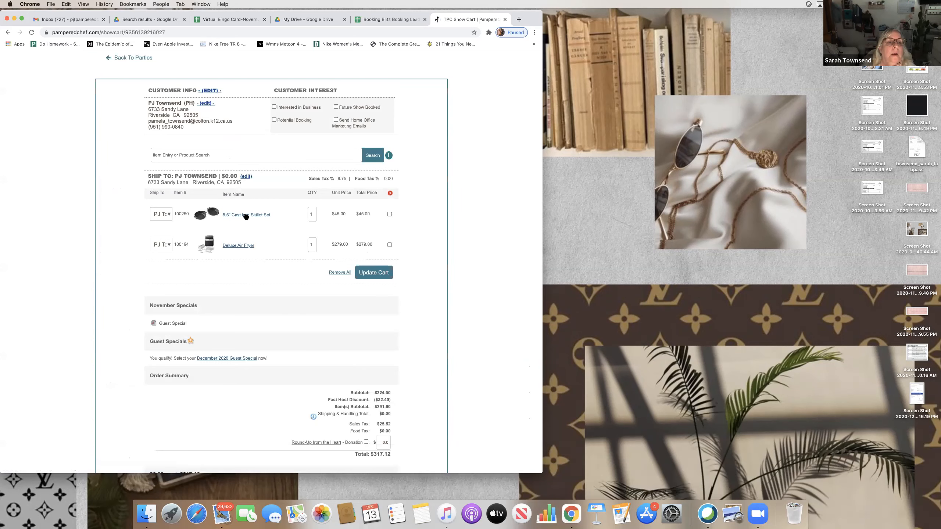
click(245, 215)
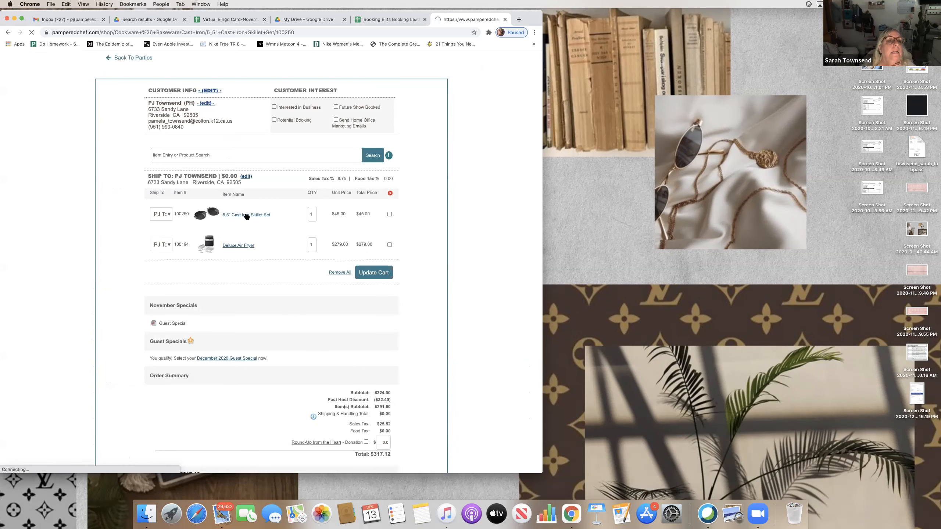
- Copy the web address of the skillet set page and return to the Booking Blitz Booking Leads spreadsheet
click(318, 33)
drag(342, 33, 53, 29)
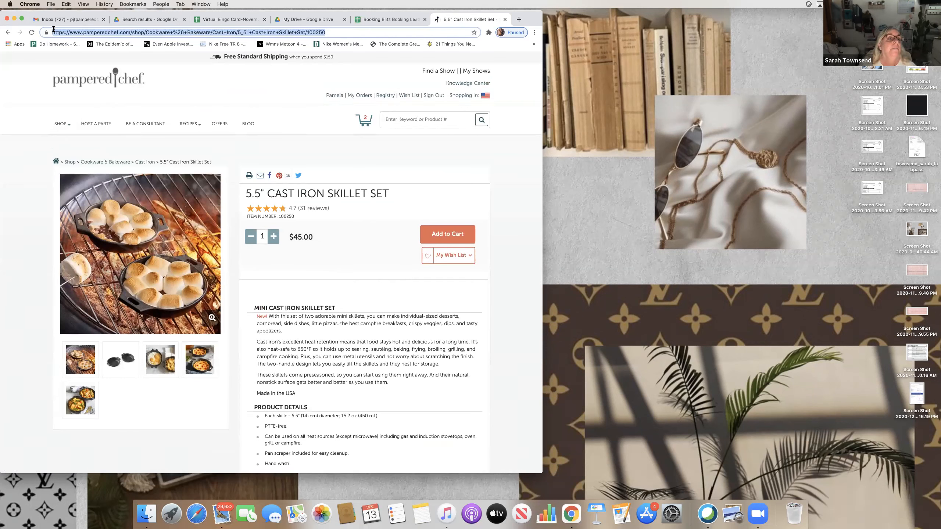
key(super+c)
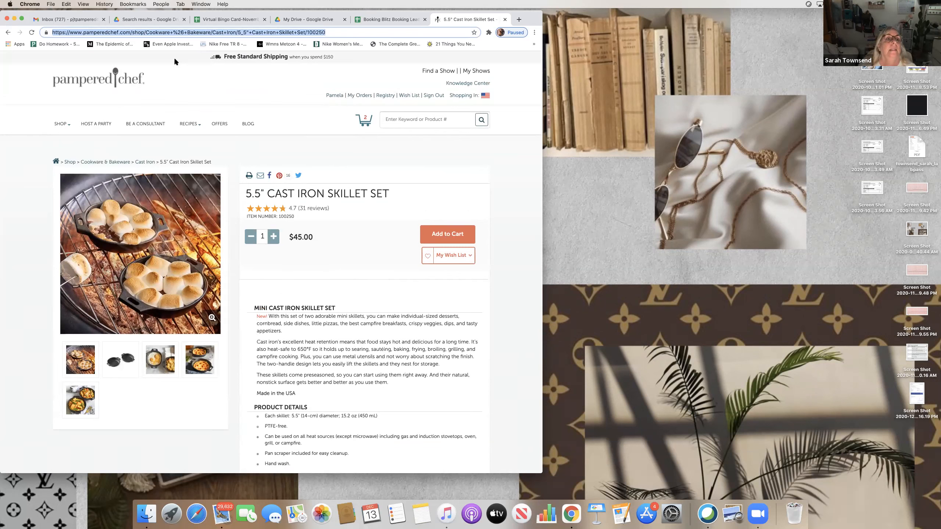
click(376, 19)
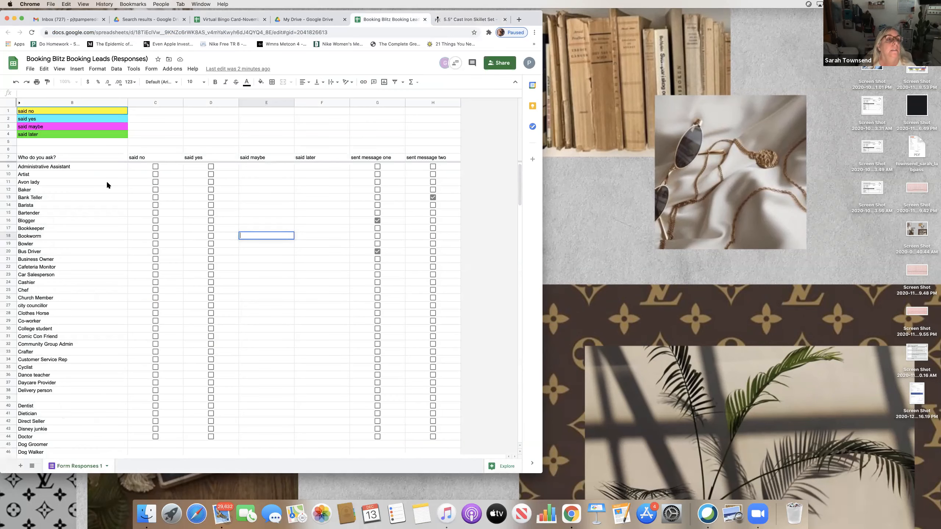
- Insert a link to the copied skillet set address in the Bookworm row's "said maybe" cell, with the text "cast iron skillet"
click(79, 70)
click(79, 71)
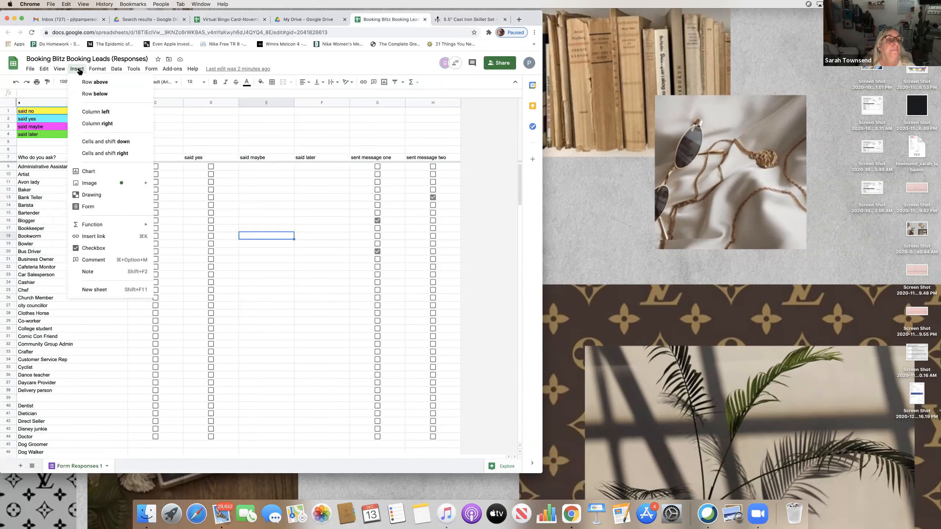
click(94, 236)
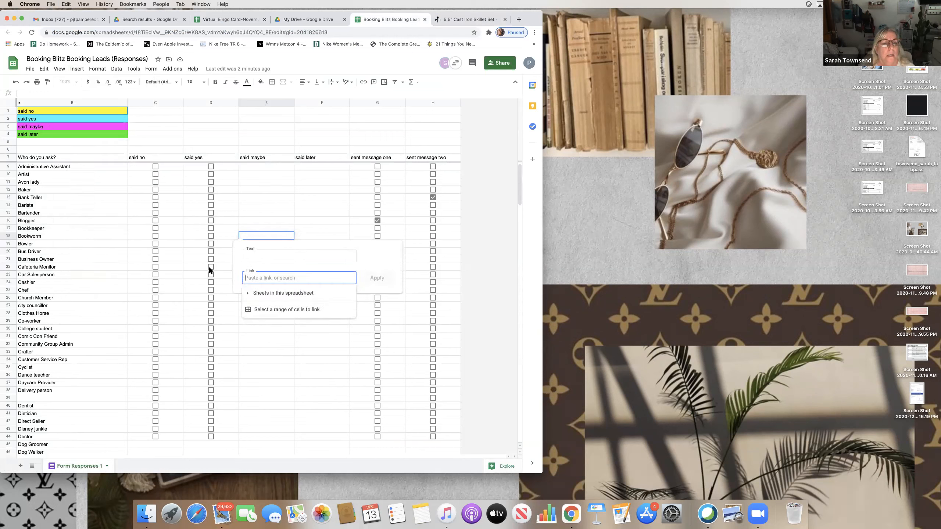
click(258, 258)
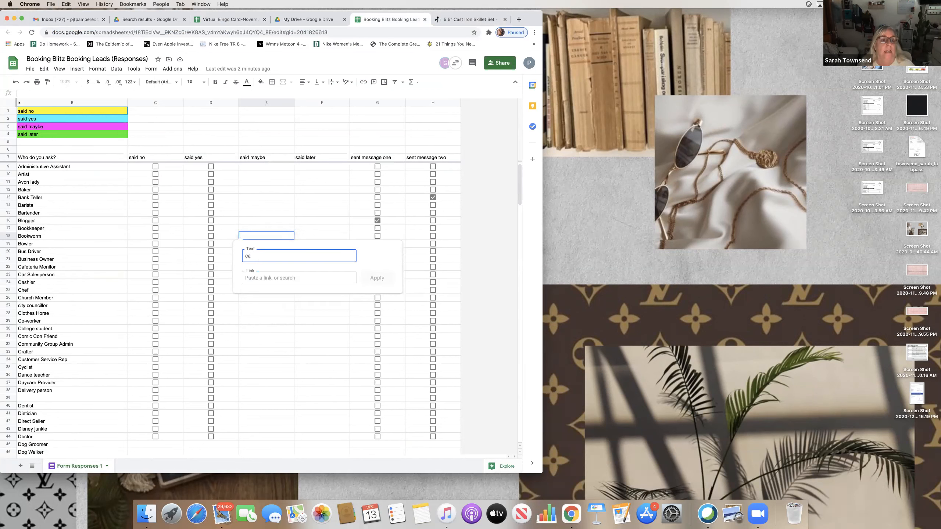
text(cast iron skille)
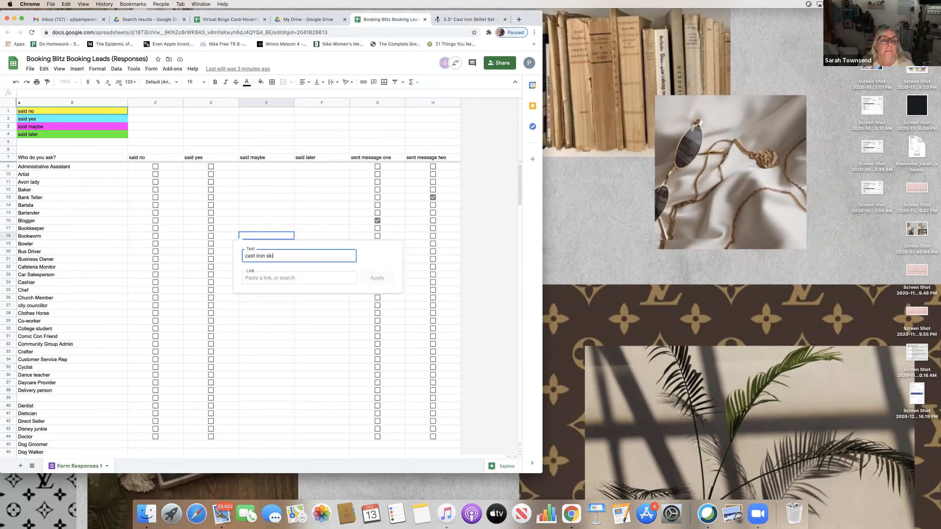
click(259, 280)
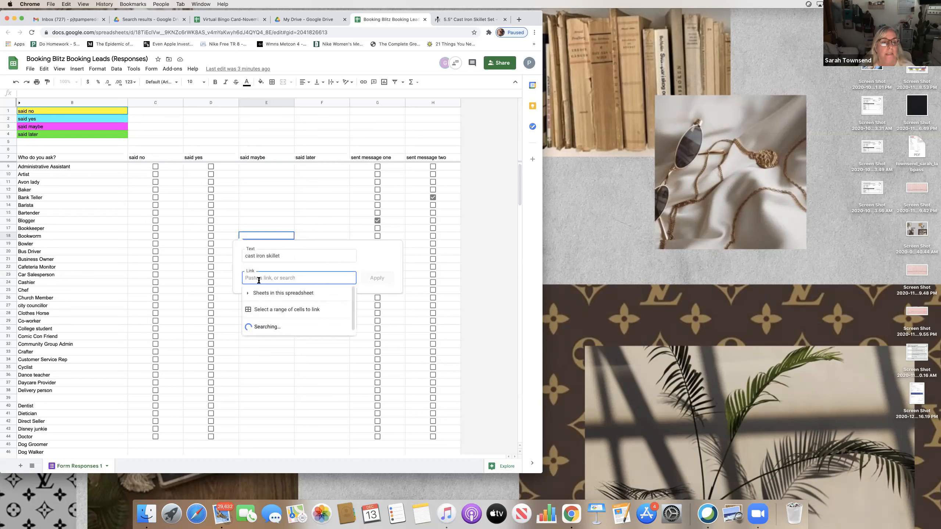
key(super+v)
click(377, 278)
click(267, 353)
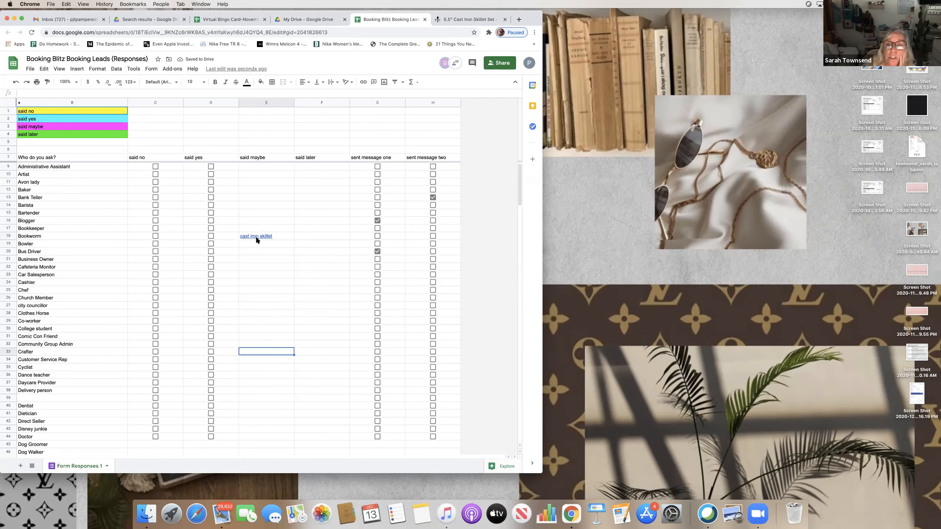
- Paste the full skillet set web address into the Bank Teller row's "said maybe" cell
mouse_move(256, 236)
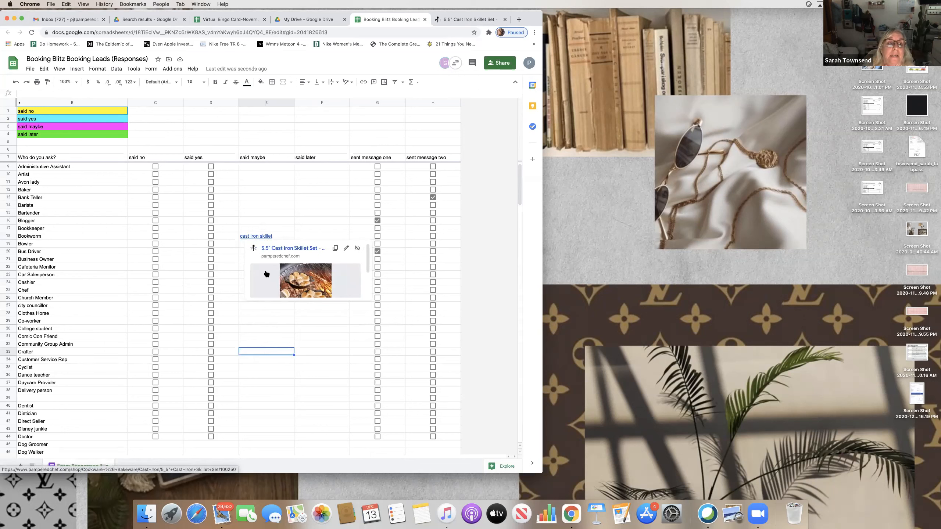
click(255, 197)
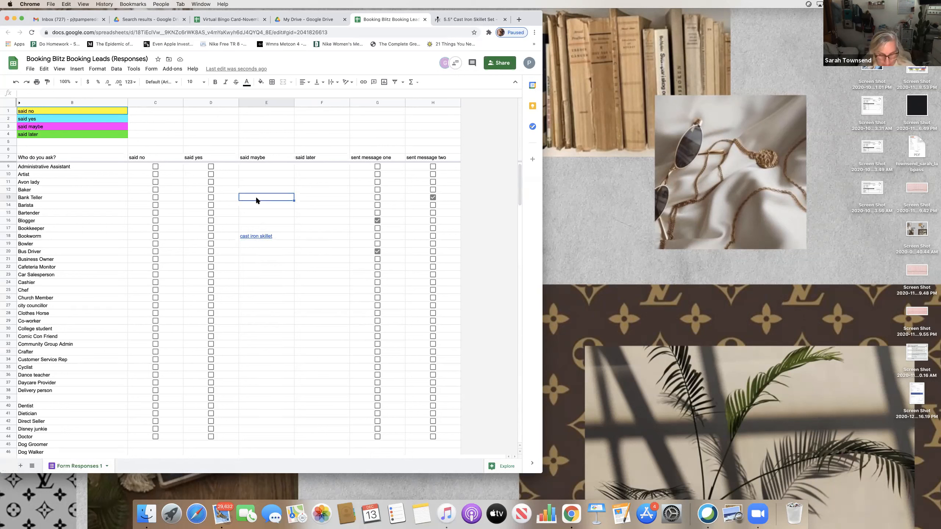
key(super+v)
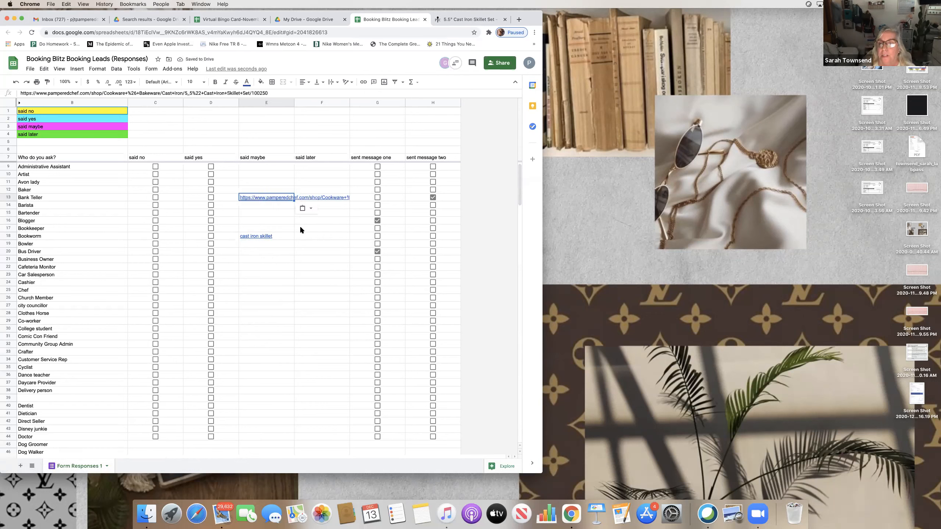
- Open the product page from the "cast iron skillet" link and review its product details, warranty and related products
click(260, 237)
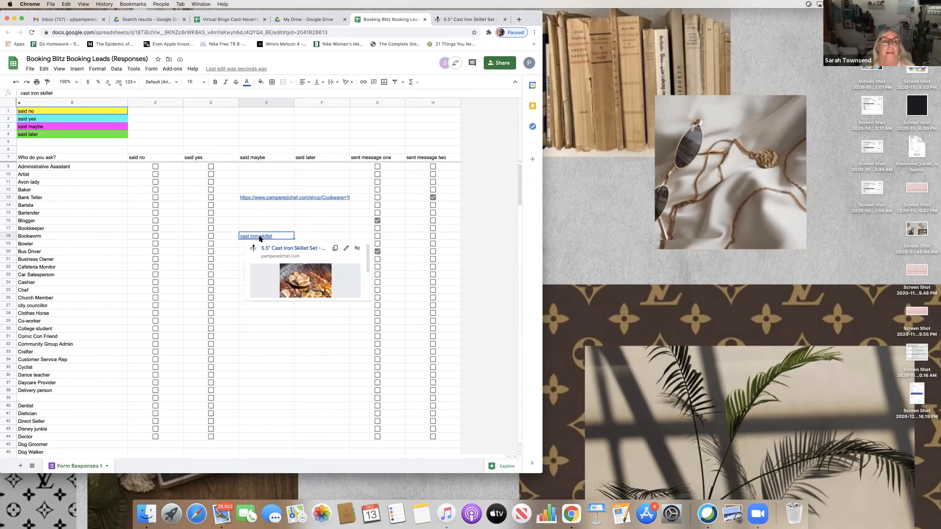
double_click(260, 238)
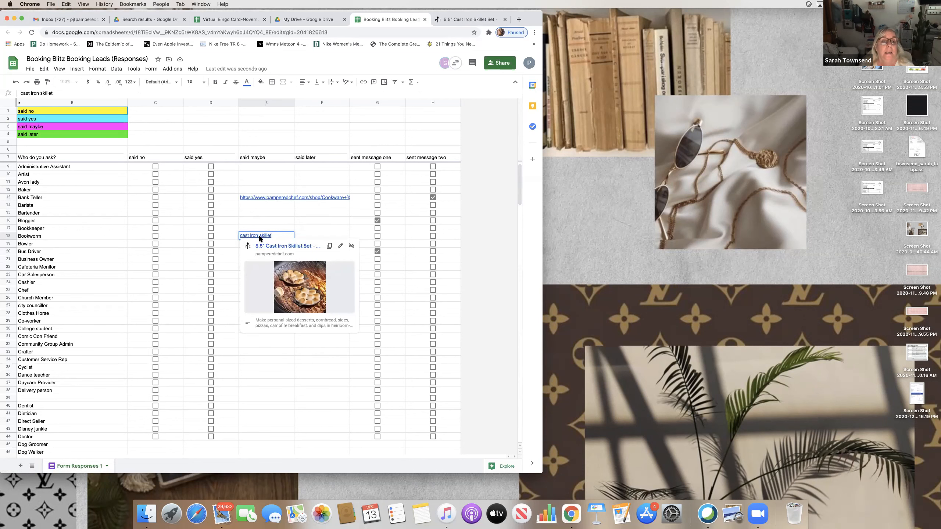
click(295, 248)
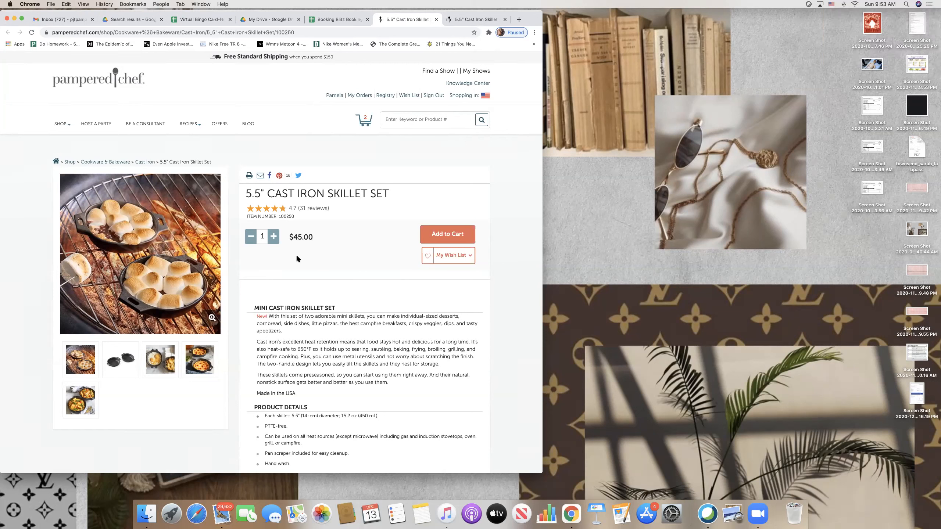
scroll(295, 255, down, 5)
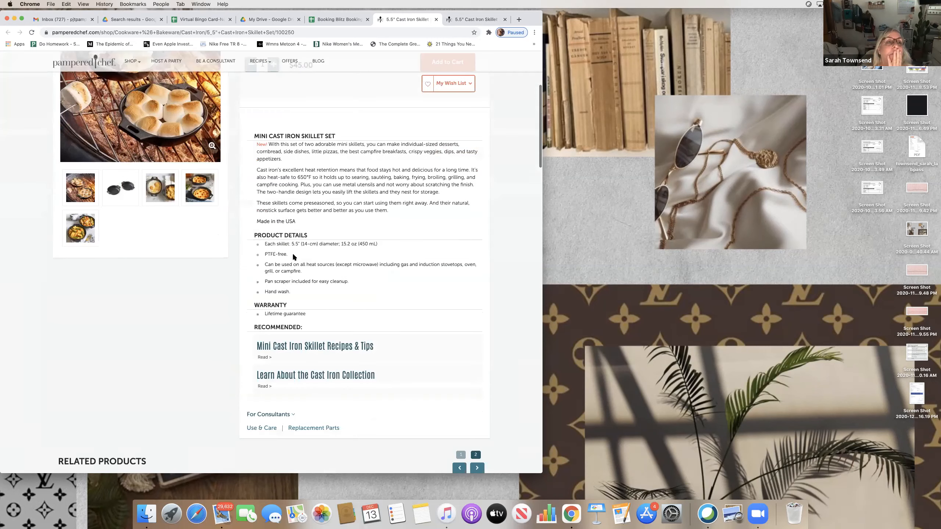
scroll(279, 224, down, 3)
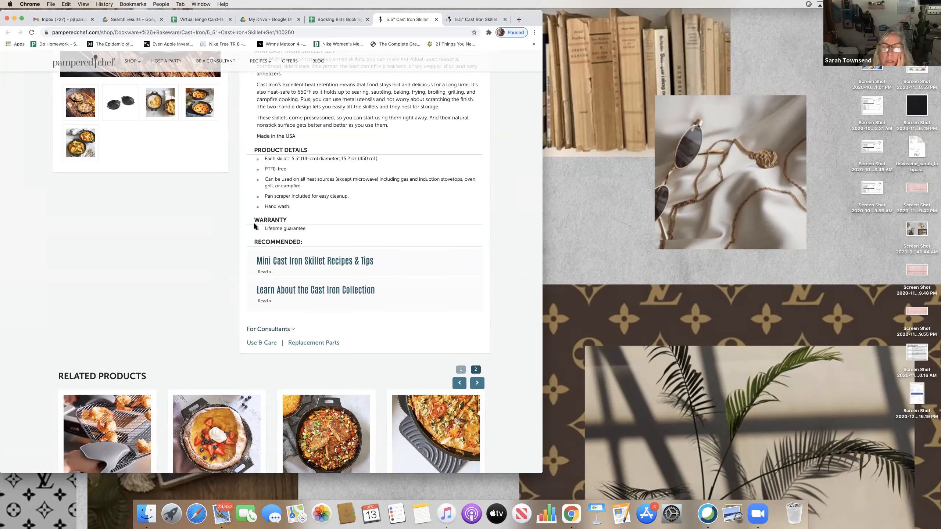
scroll(254, 224, down, 1)
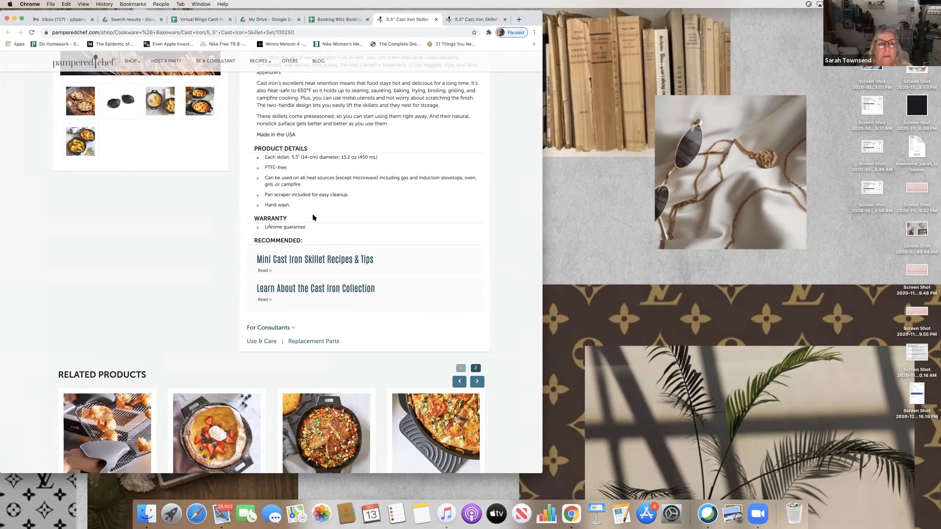
scroll(313, 215, down, 3)
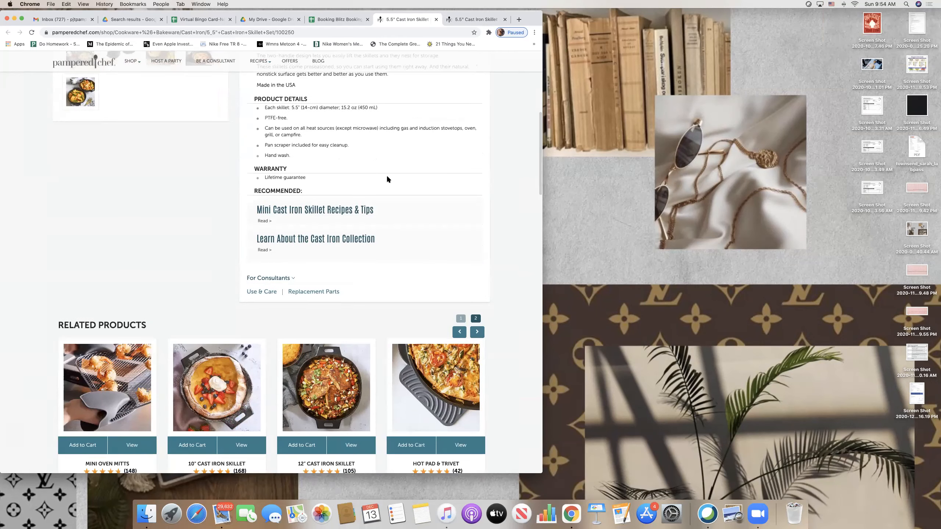